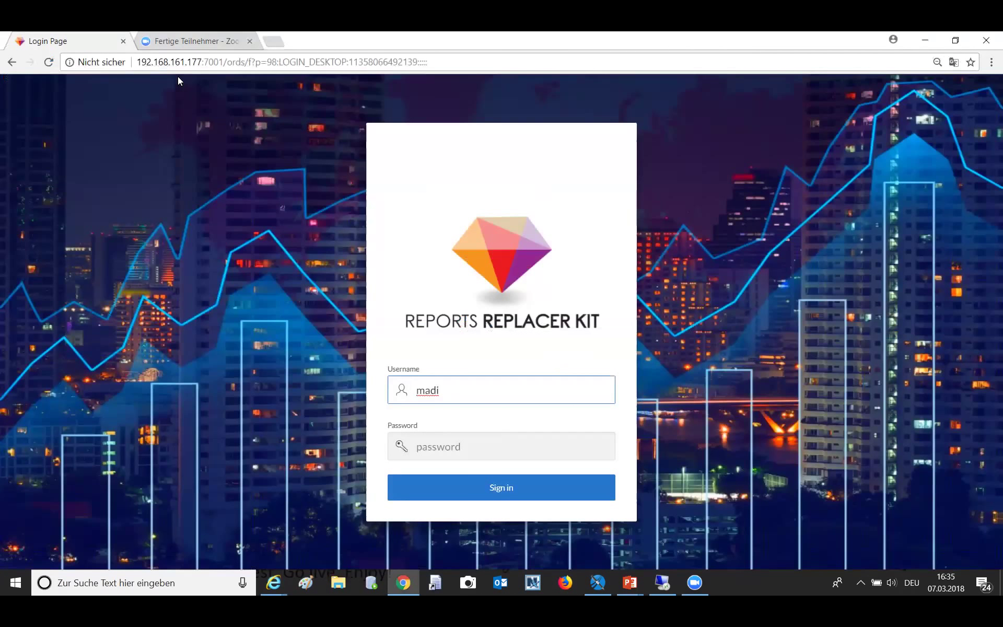
# Step: Sign in to Reports Replacer Kit by entering the account password for the prefilled username
pyautogui.click(455, 444)
pyautogui.write('••••')
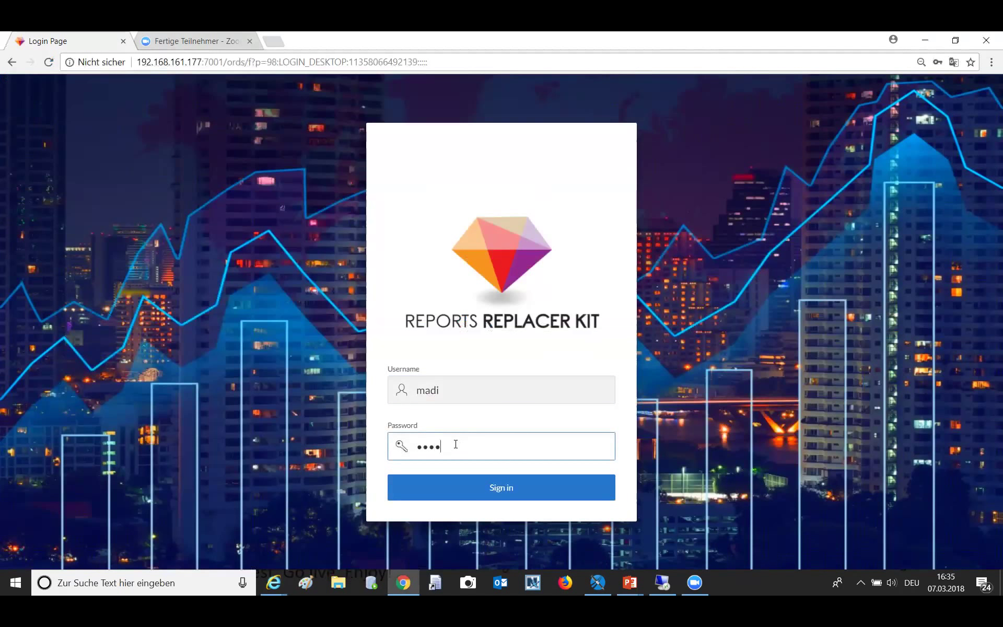
pyautogui.press('Return')
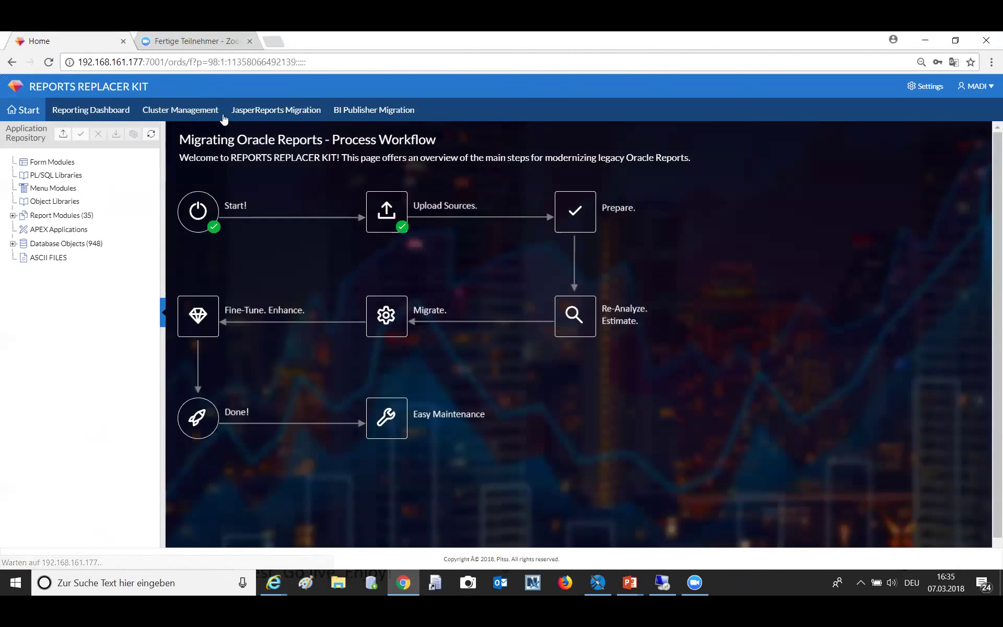
# Step: Select report module REPD$003 for the Reporting Dashboard's complexity assessment, collapse the application tree and inspect the weight distribution
pyautogui.click(104, 115)
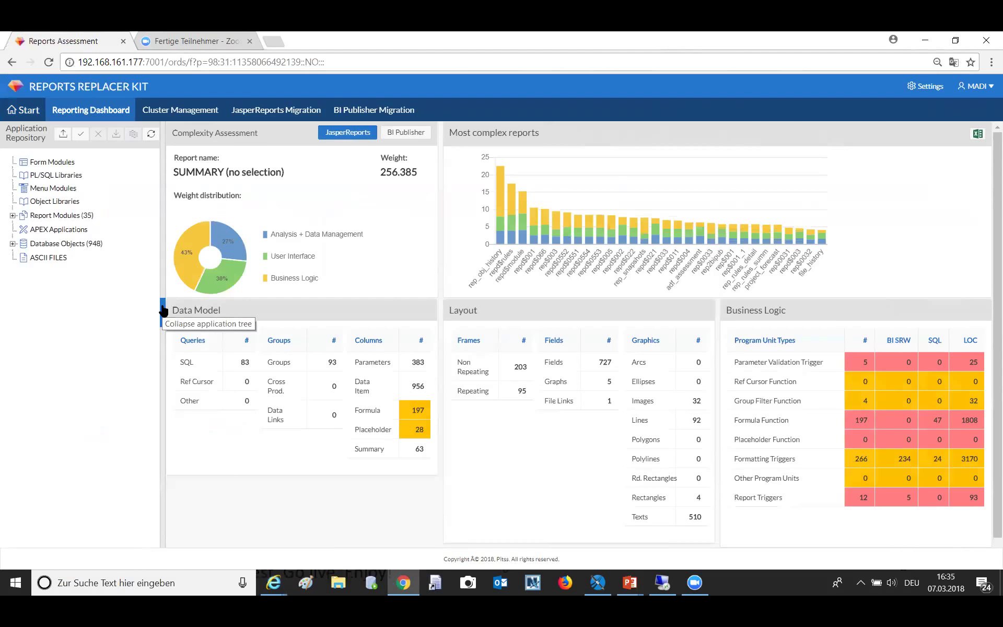
pyautogui.click(12, 217)
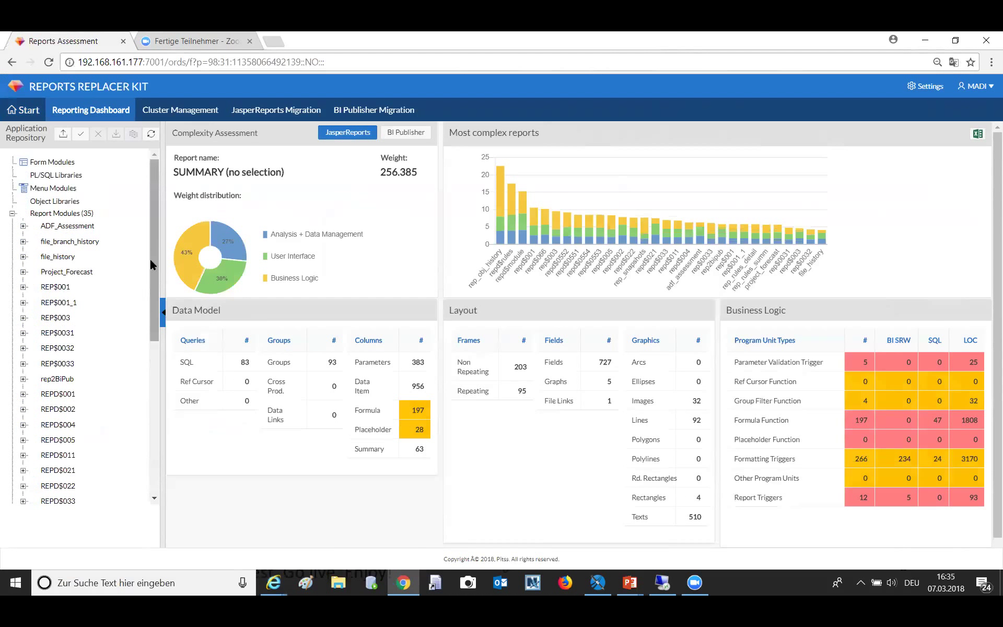
pyautogui.moveTo(150, 265); pyautogui.dragTo(141, 477)
pyautogui.click(44, 452)
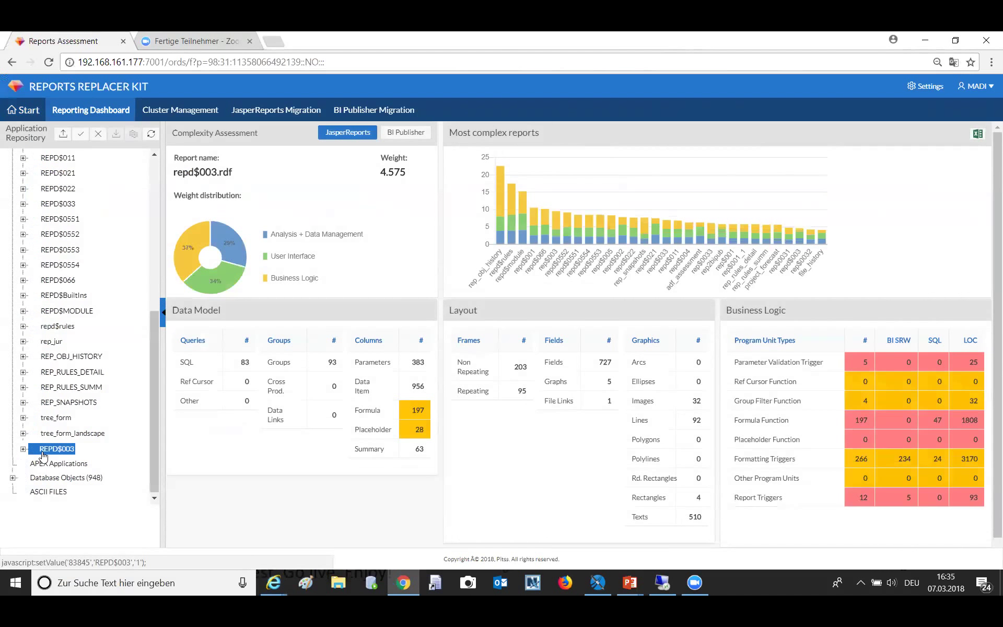
pyautogui.click(160, 316)
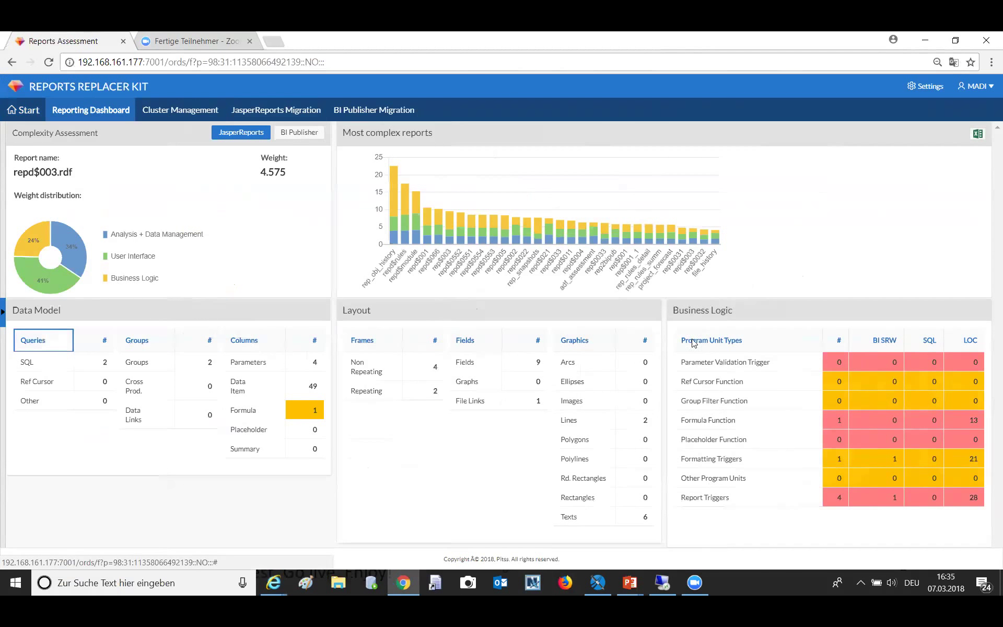
pyautogui.moveTo(64, 235)
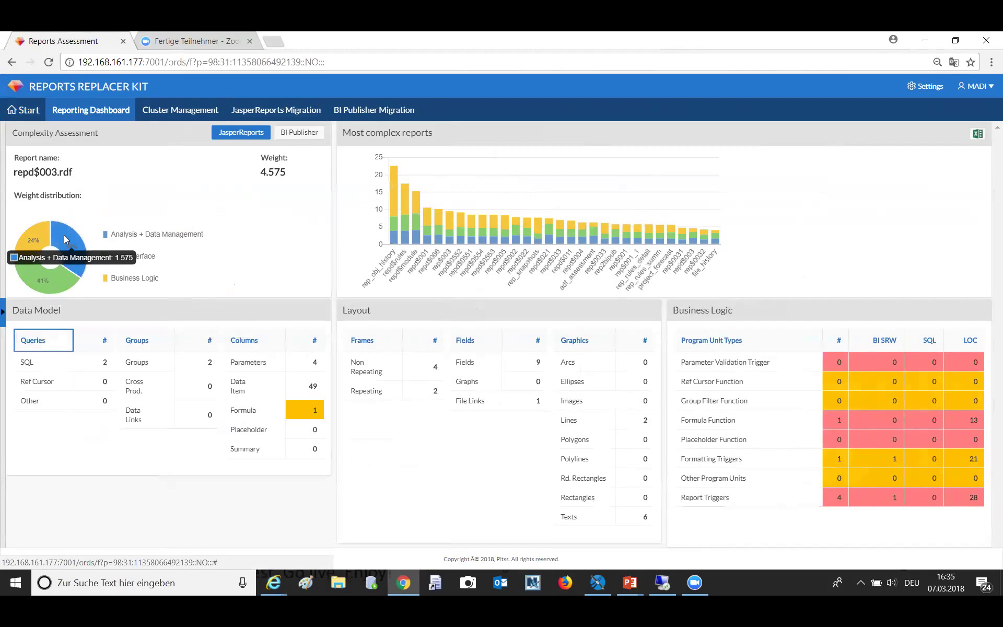
pyautogui.moveTo(63, 282)
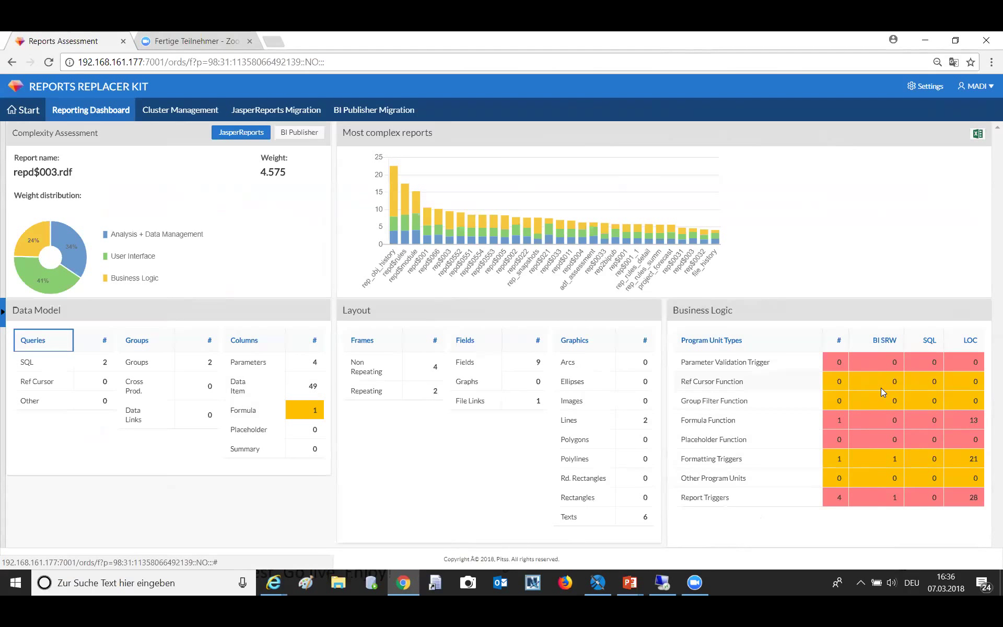
# Step: Migrate repd$003.rdf to JasperReports version 5.6 and later, and show the migration summary of file_branch_history
pyautogui.click(286, 111)
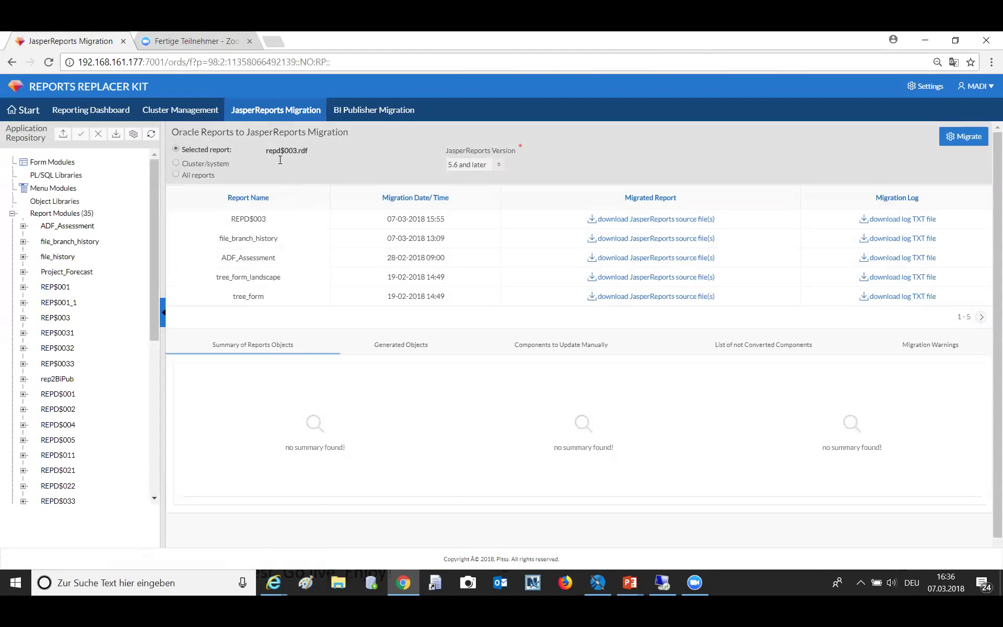
pyautogui.click(163, 317)
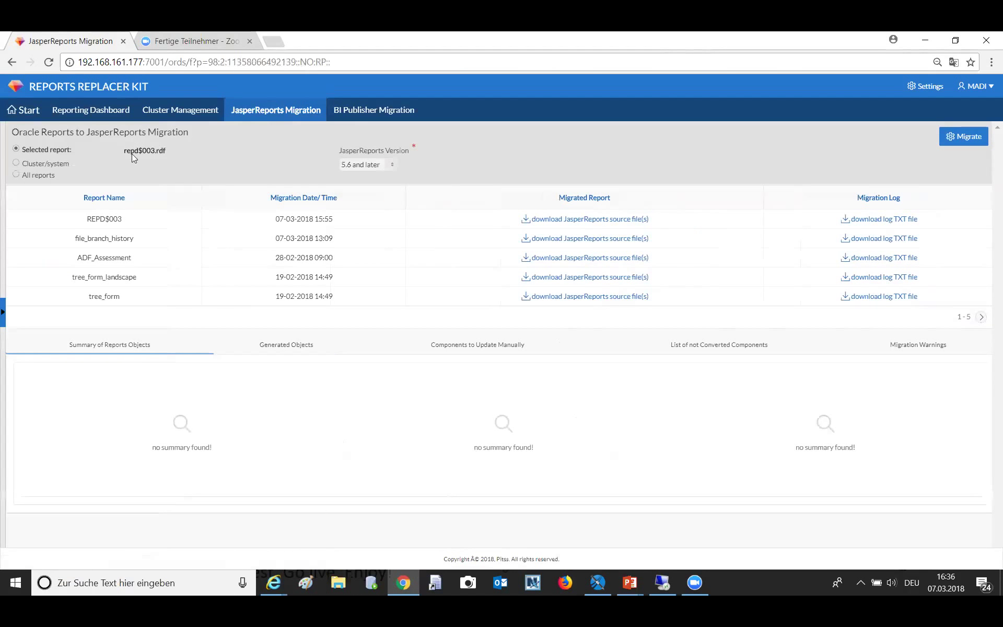
pyautogui.click(969, 140)
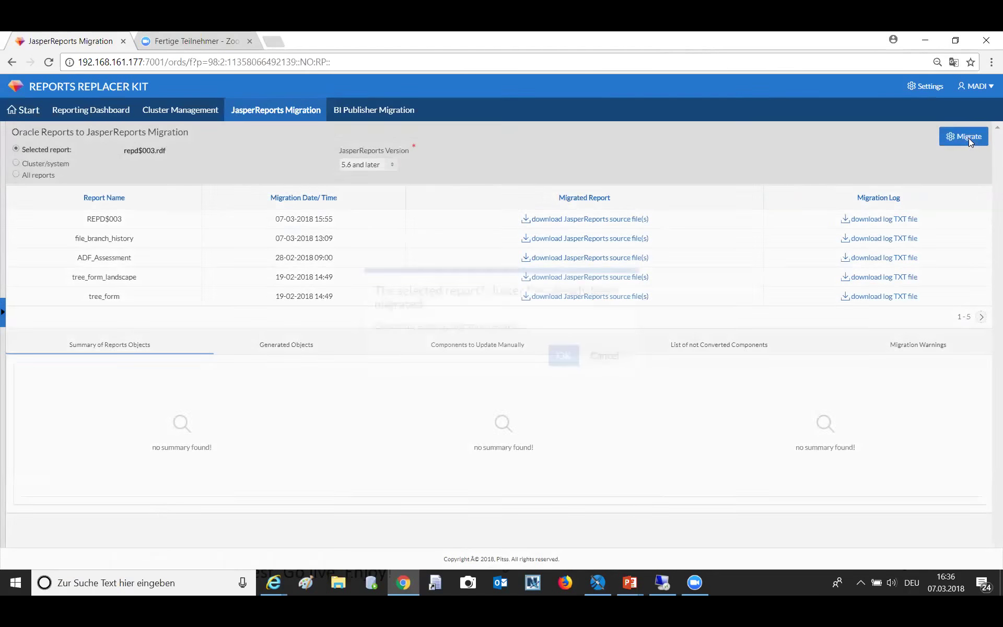
pyautogui.click(554, 353)
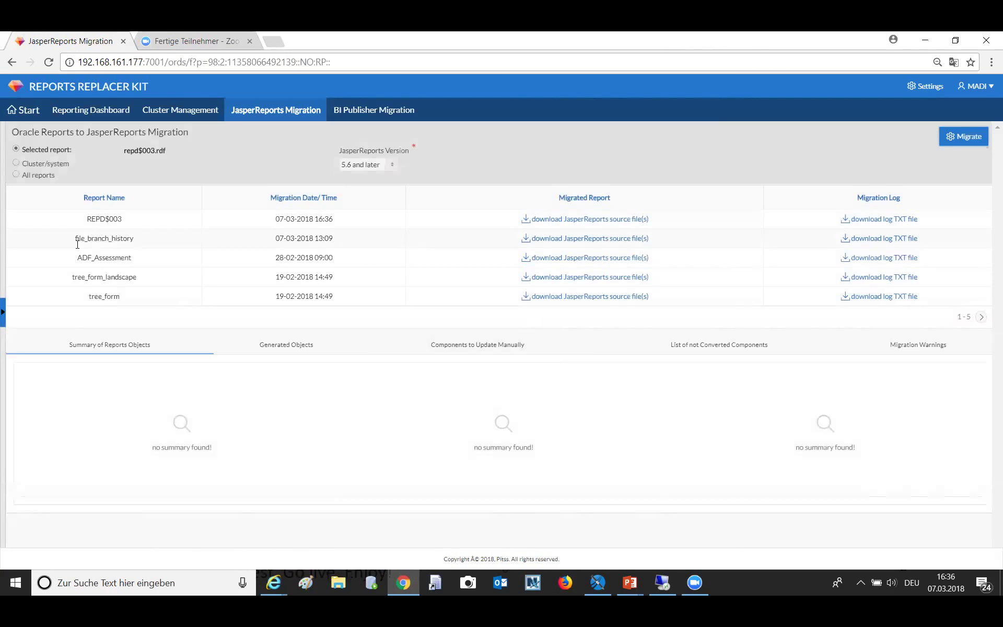
pyautogui.moveTo(76, 238); pyautogui.dragTo(138, 239)
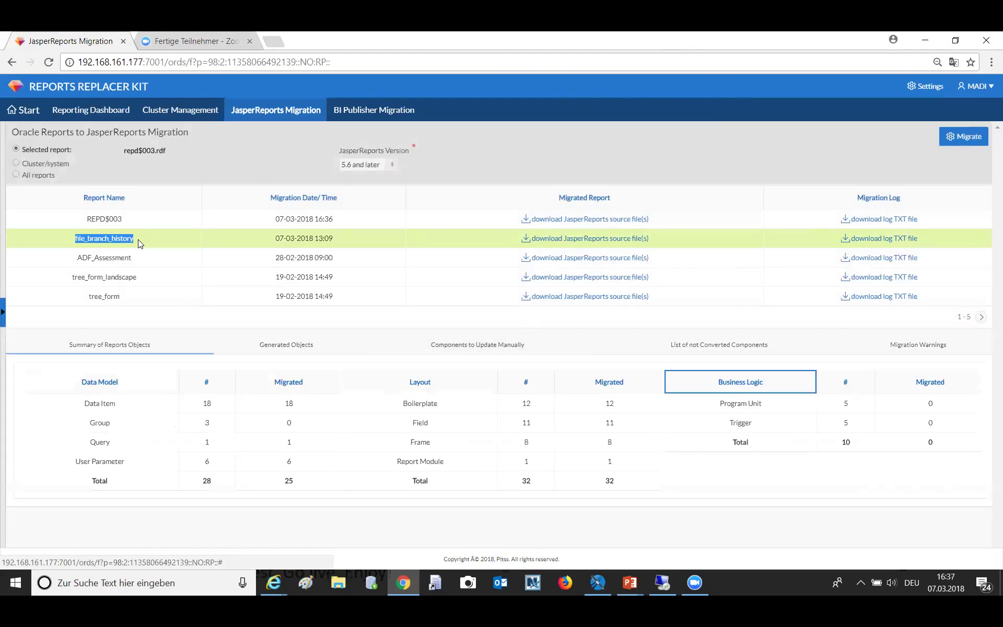
# Step: Switch to Oracle Reports Builder in the remote desktop session and run REPD$003 with its existing runtime parameters
pyautogui.hotkey('alt', 'Tab')
pyautogui.hotkey('alt', 'Tab')
pyautogui.hotkey('alt', 'Tab')
pyautogui.hotkey('alt', 'Tab')
pyautogui.hotkey('alt', 'Tab')
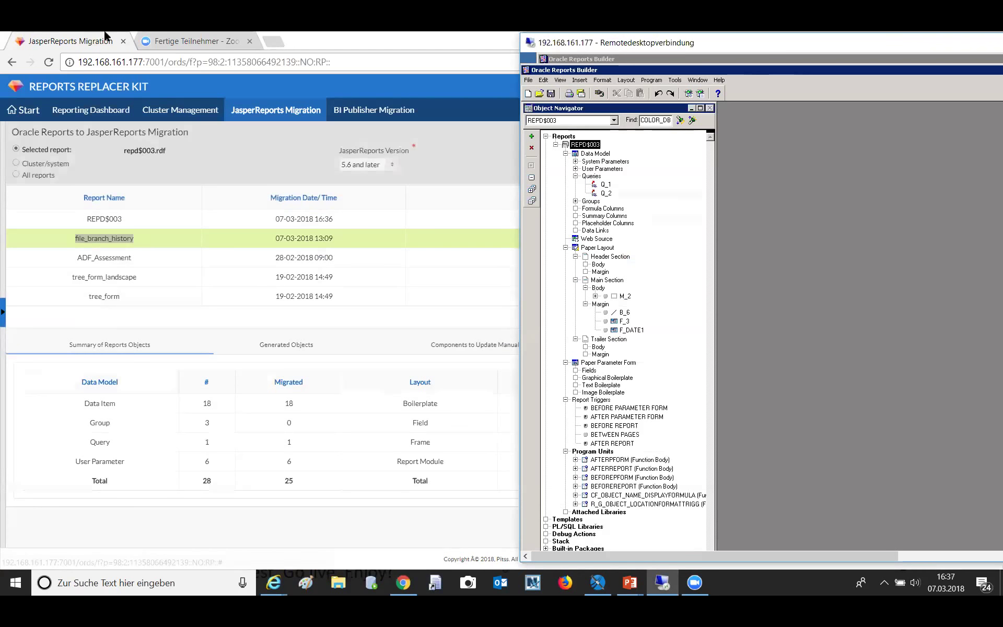
pyautogui.moveTo(854, 50); pyautogui.dragTo(597, 61)
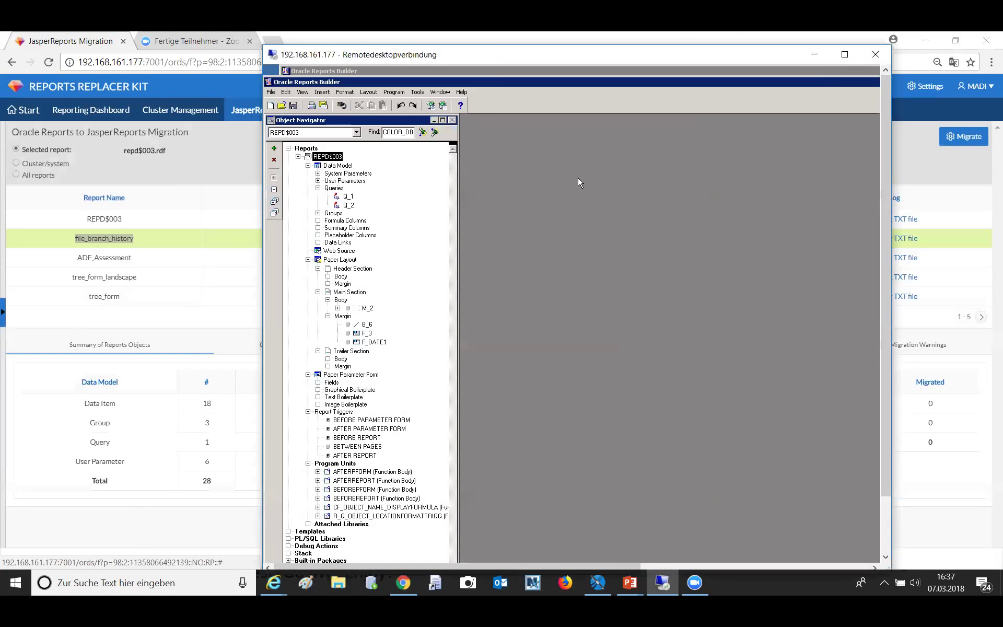
pyautogui.click(443, 105)
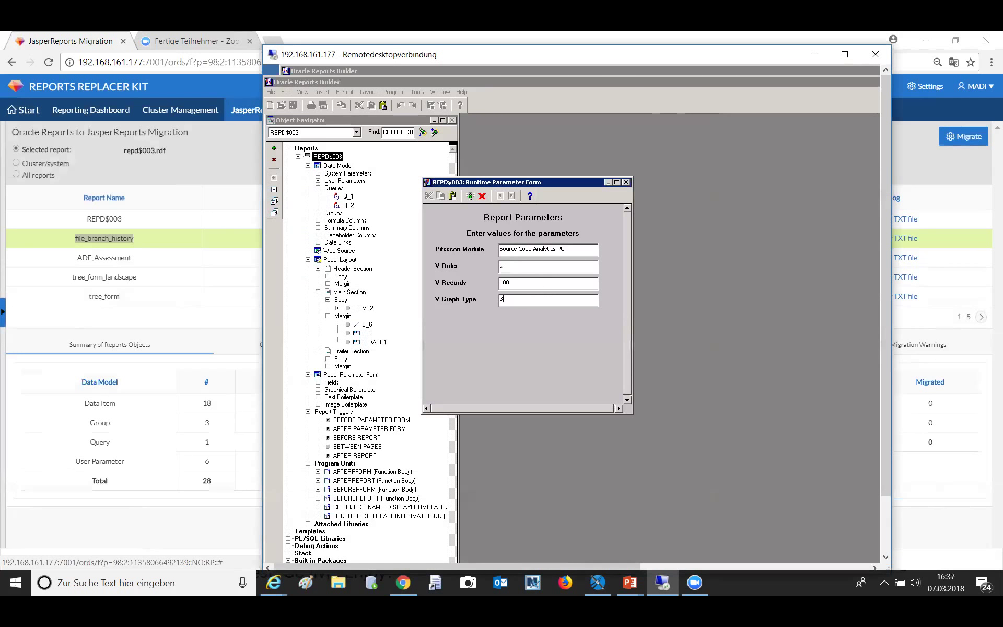
pyautogui.click(470, 195)
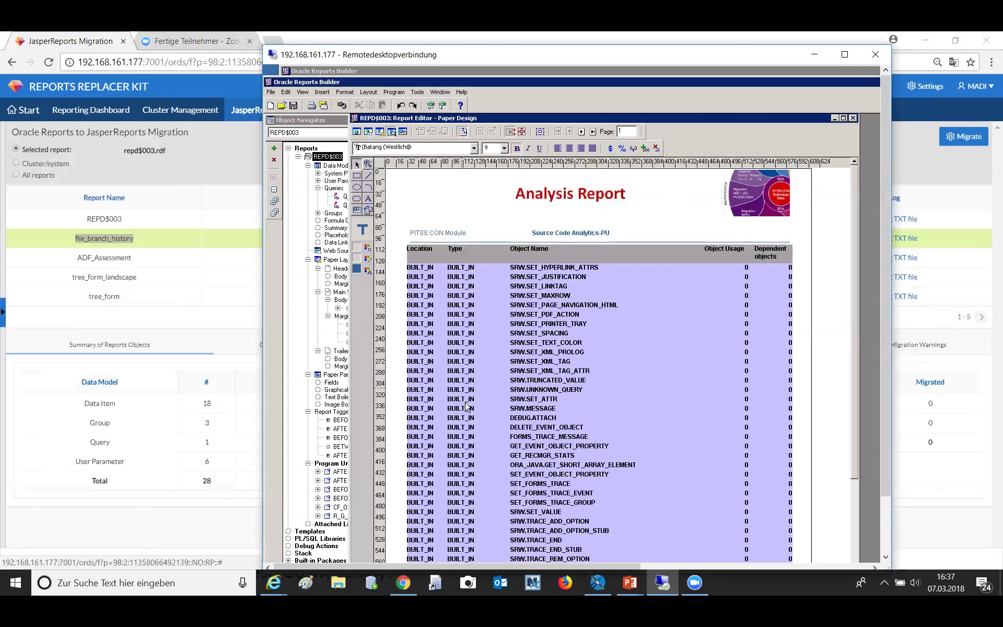
# Step: Run the FILE_BRANCH_HISTORY report in the other Reports Builder instance with User Name 1 and Header 1
pyautogui.click(326, 72)
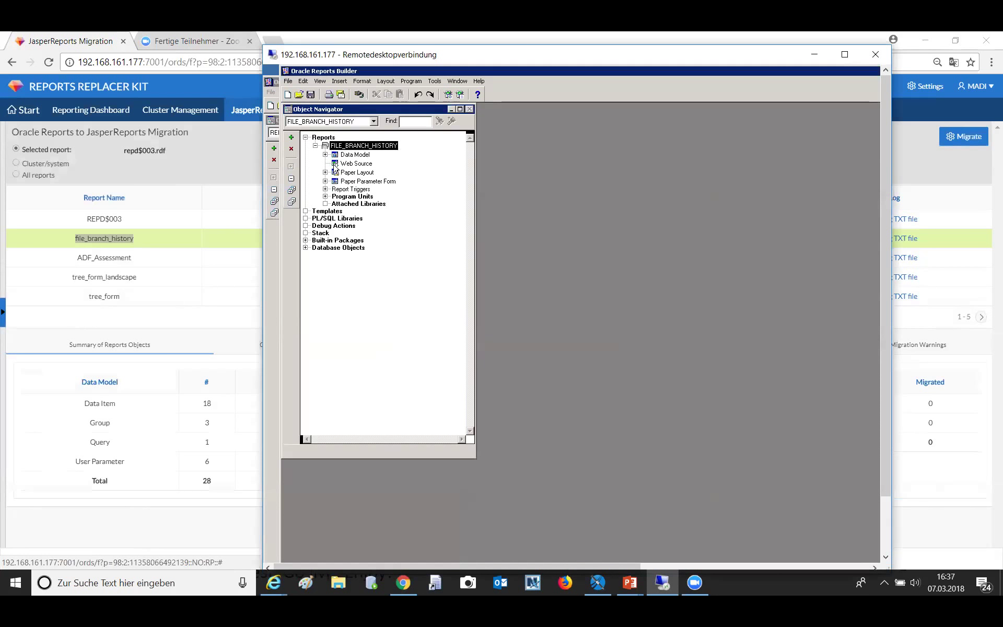
pyautogui.click(460, 94)
pyautogui.moveTo(793, 252); pyautogui.dragTo(591, 164)
pyautogui.click(565, 268)
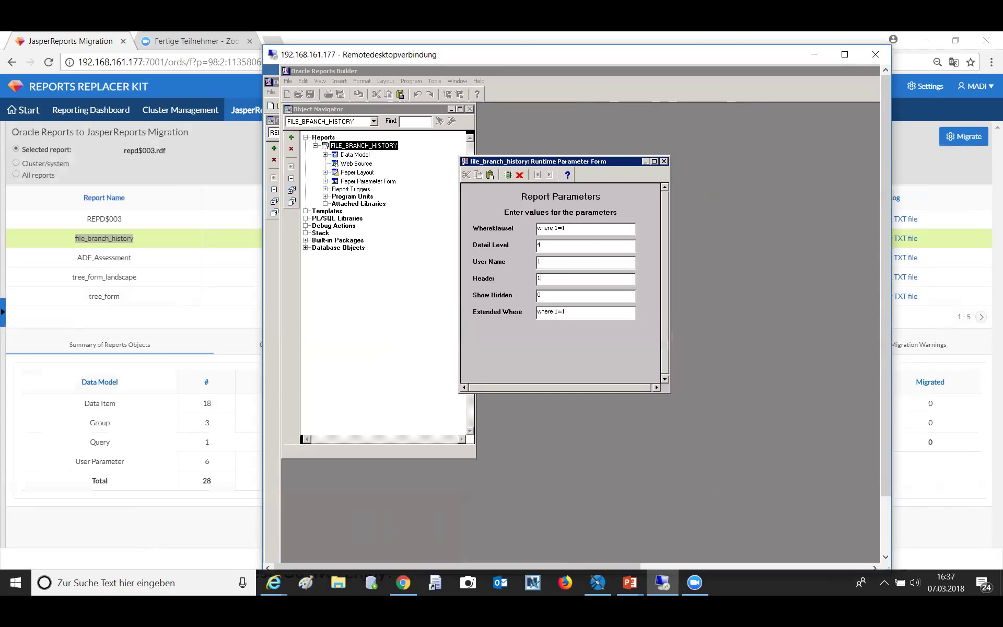
pyautogui.click(508, 174)
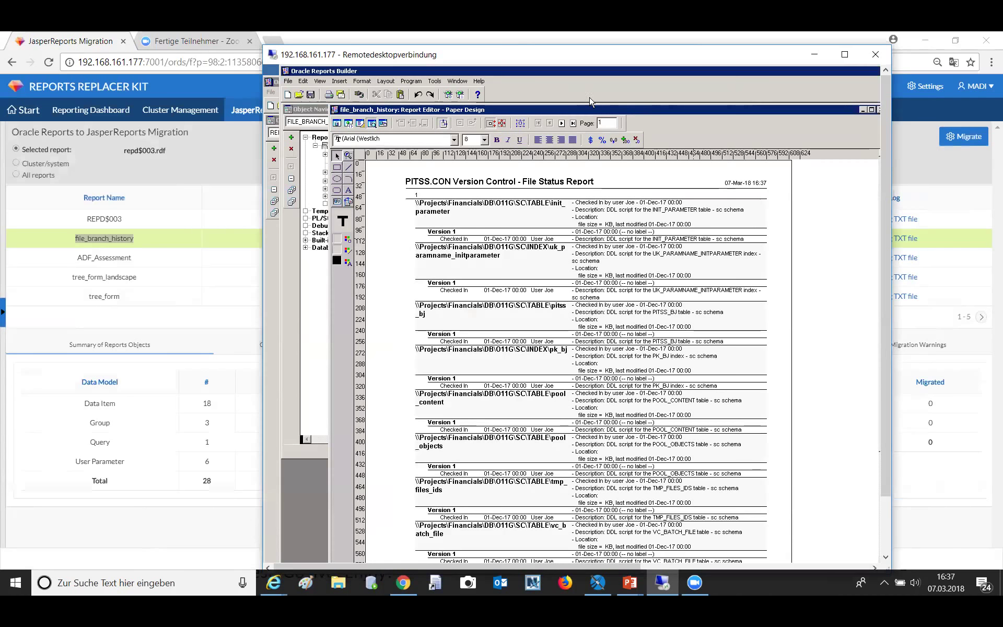
pyautogui.moveTo(593, 110); pyautogui.dragTo(572, 109)
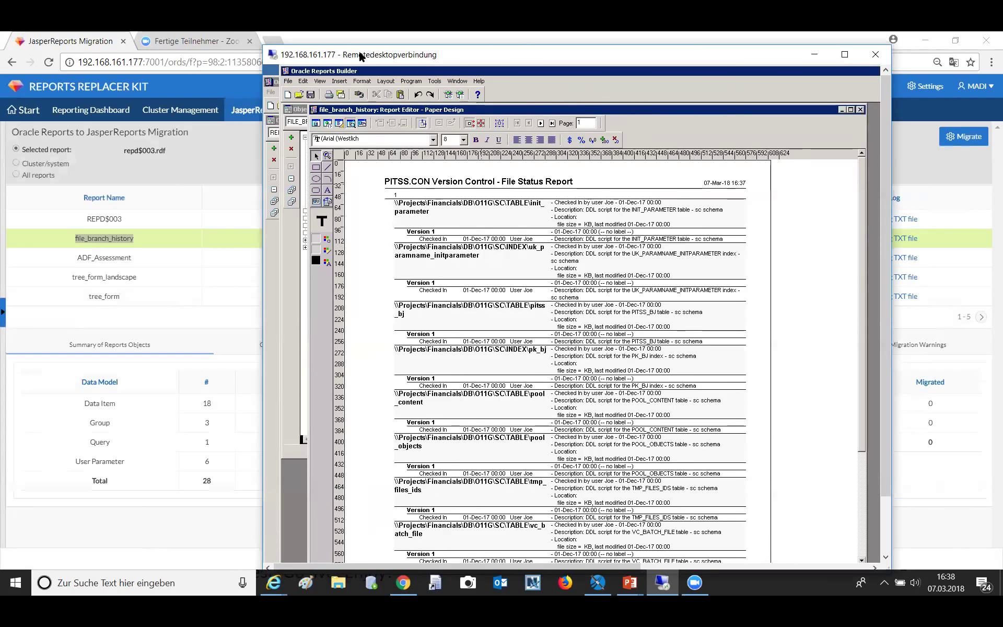
# Step: Return to the migration page in the browser, download file_branch_history's JasperReports source and open file_branch_history.jrxml in Jaspersoft Studio
pyautogui.moveTo(359, 56); pyautogui.dragTo(640, 49)
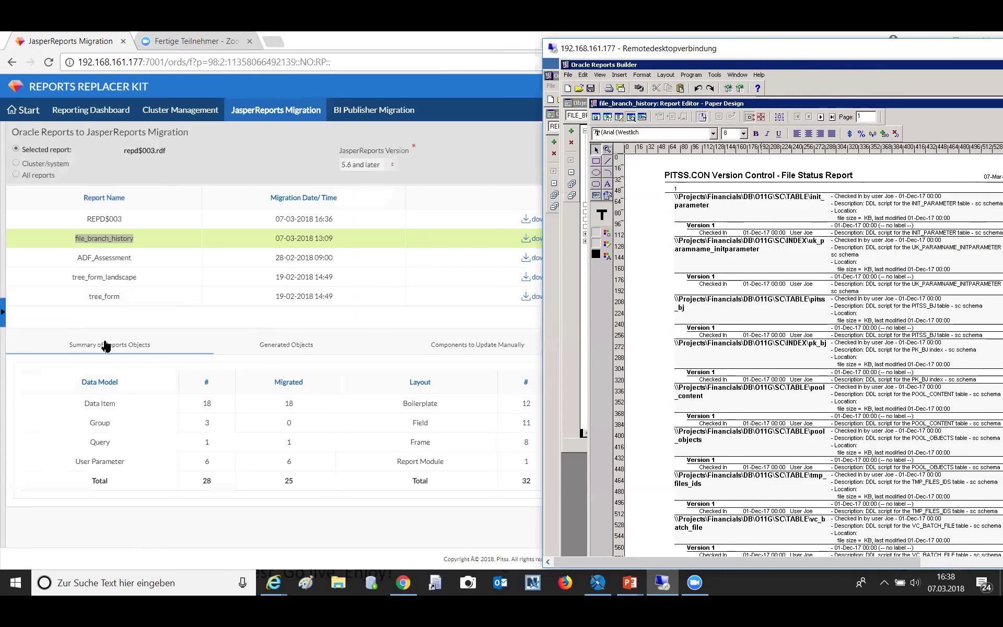
pyautogui.click(298, 321)
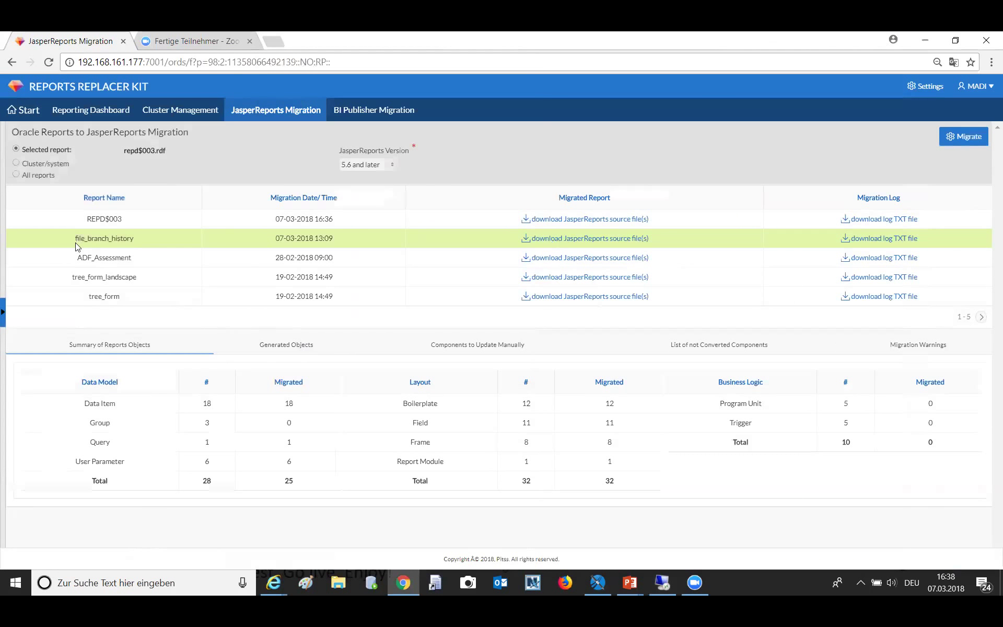
pyautogui.click(592, 240)
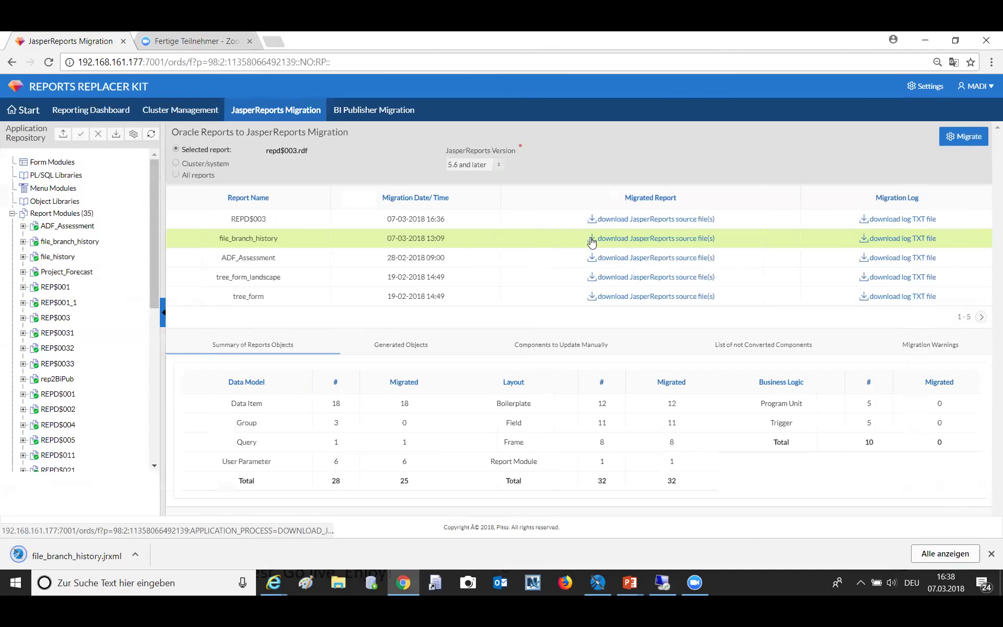
pyautogui.click(57, 558)
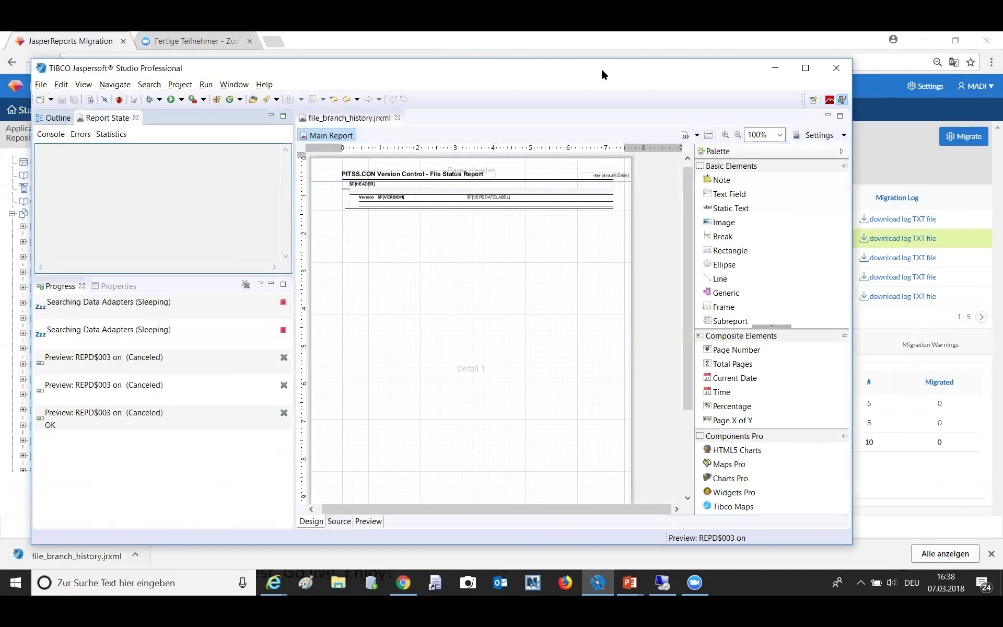
# Step: Arrange Jaspersoft Studio and the remote Reports Builder window side by side, leaving Jaspersoft Studio in front
pyautogui.moveTo(547, 60); pyautogui.dragTo(516, 33)
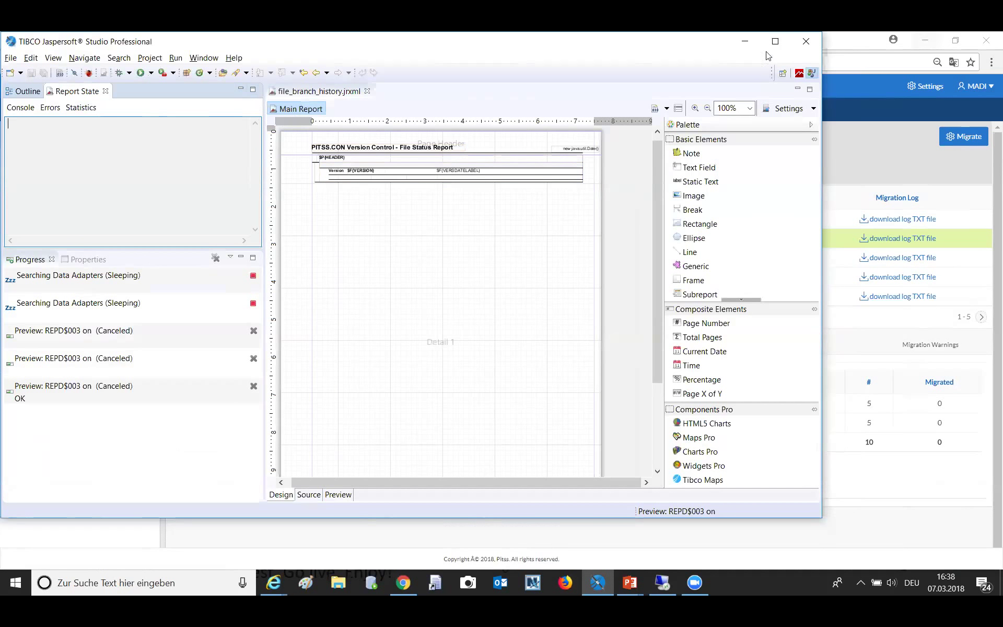
pyautogui.moveTo(664, 584)
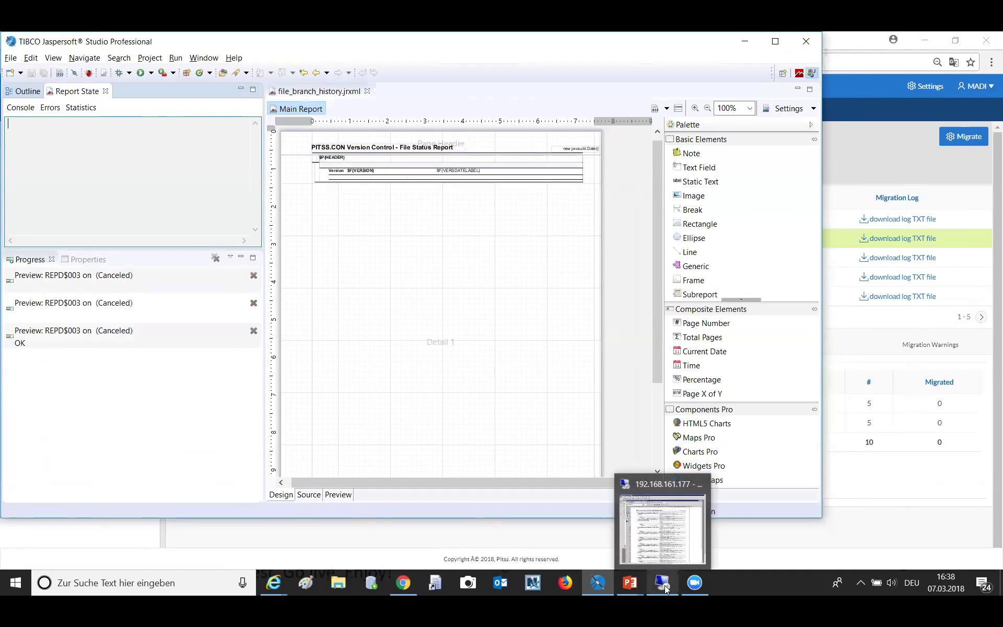
pyautogui.click(664, 585)
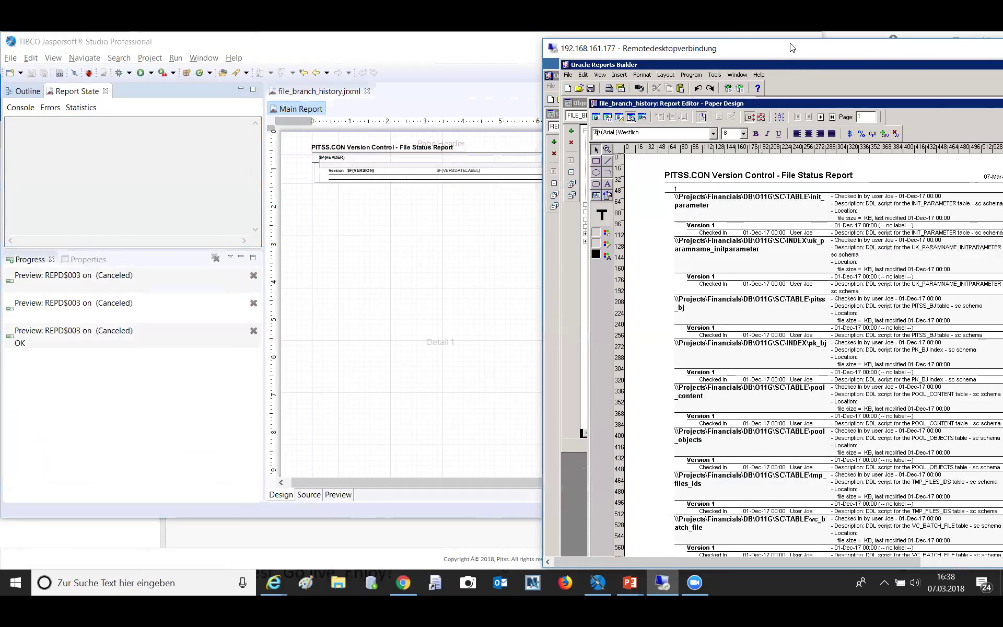
pyautogui.moveTo(792, 48); pyautogui.dragTo(783, 42)
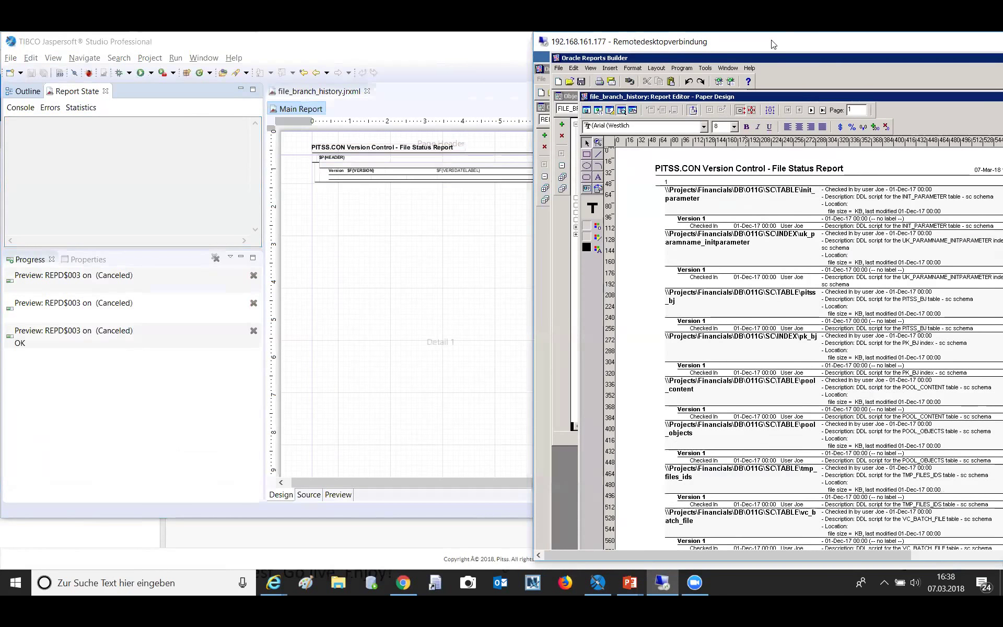
pyautogui.click(391, 71)
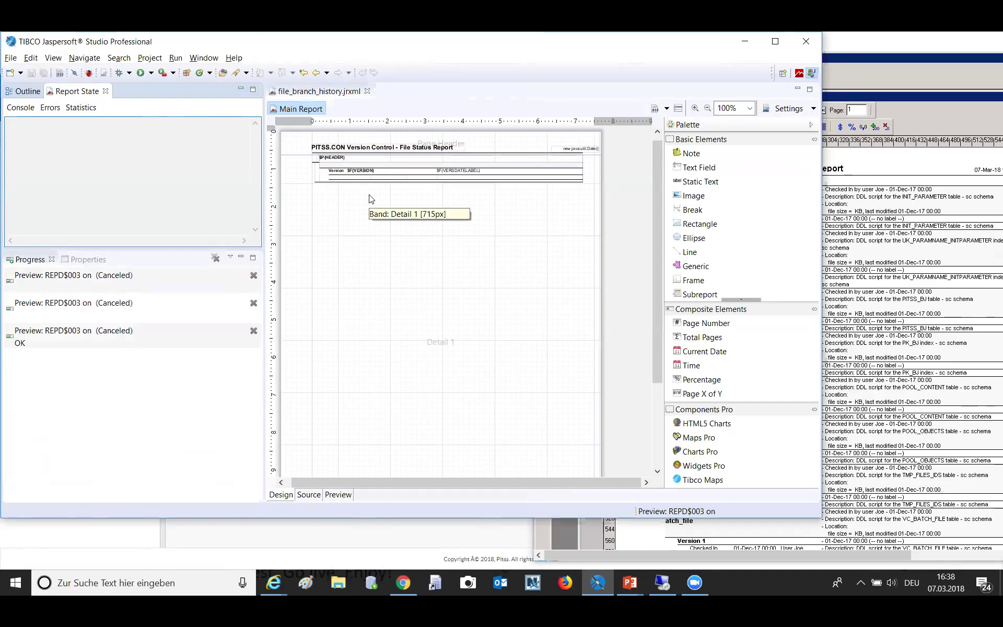
# Step: Preview file_branch_history.jrxml with HEADER 1 and USER_NAME 1, using the SC@185 Database JDBC Connection
pyautogui.click(338, 494)
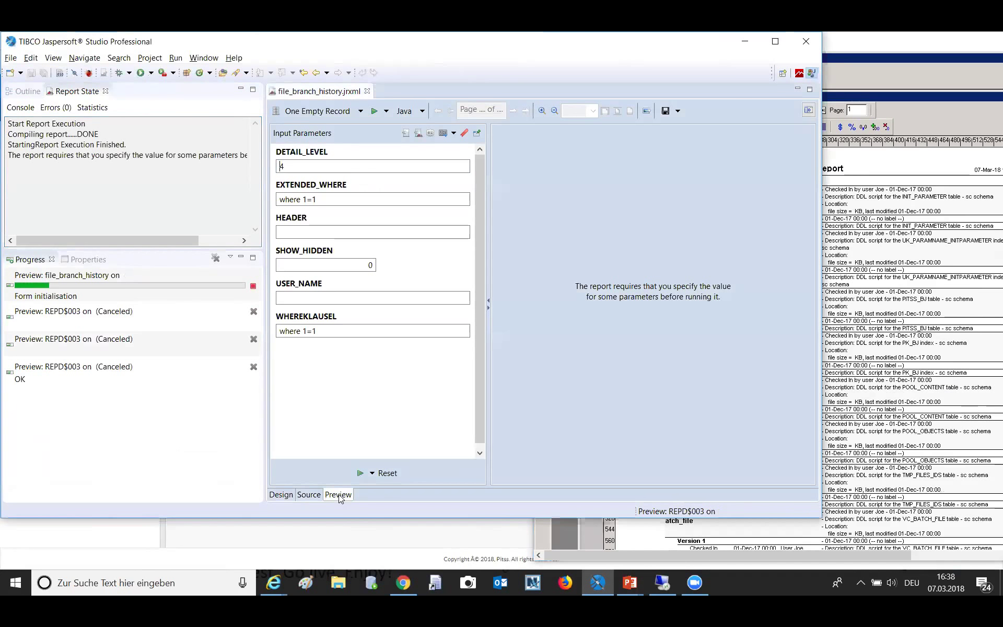
pyautogui.click(308, 231)
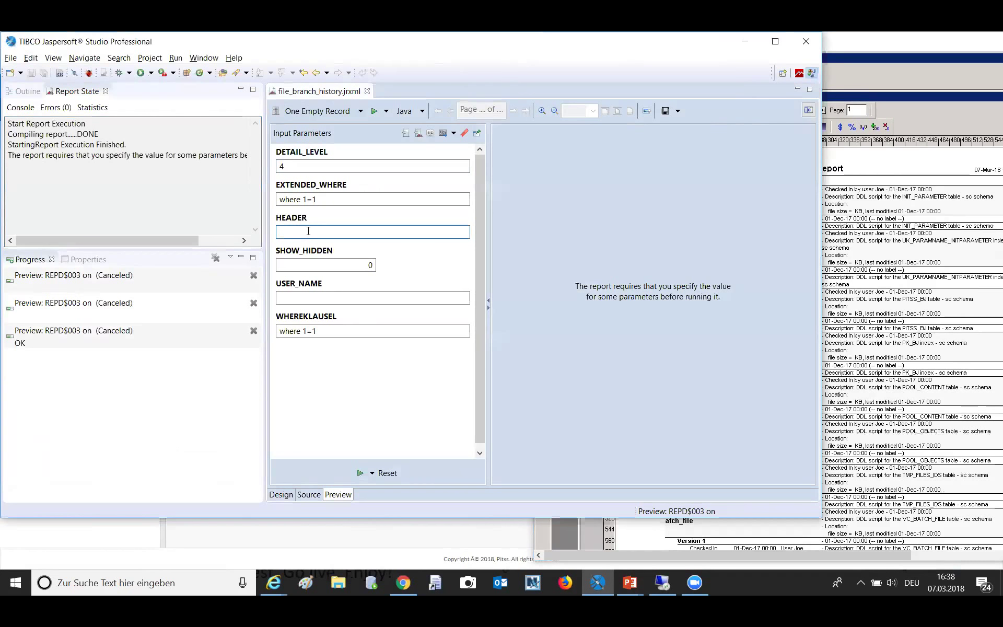
pyautogui.click(292, 298)
pyautogui.write('1')
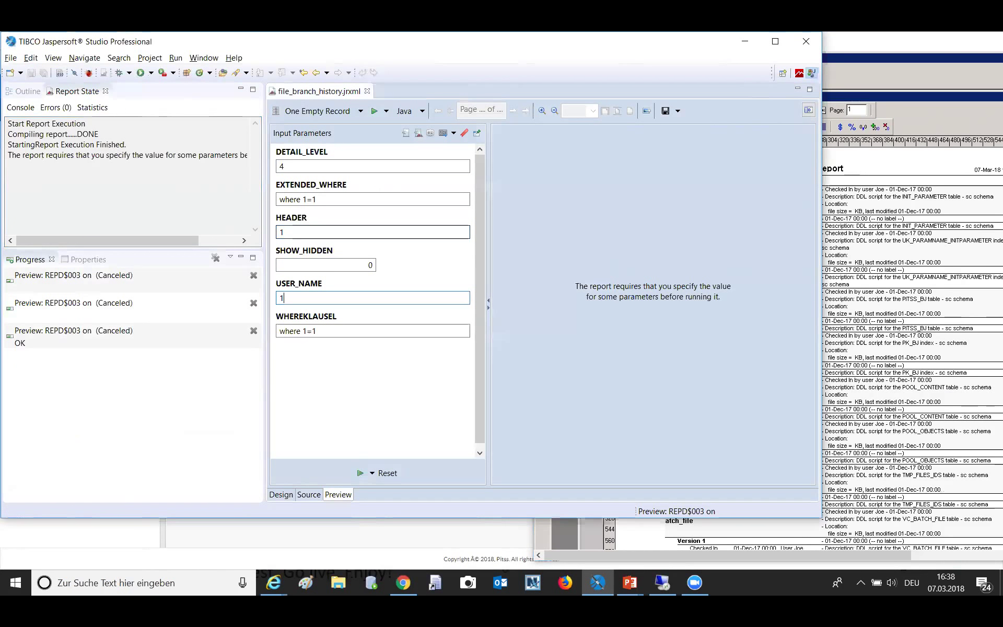
pyautogui.click(361, 112)
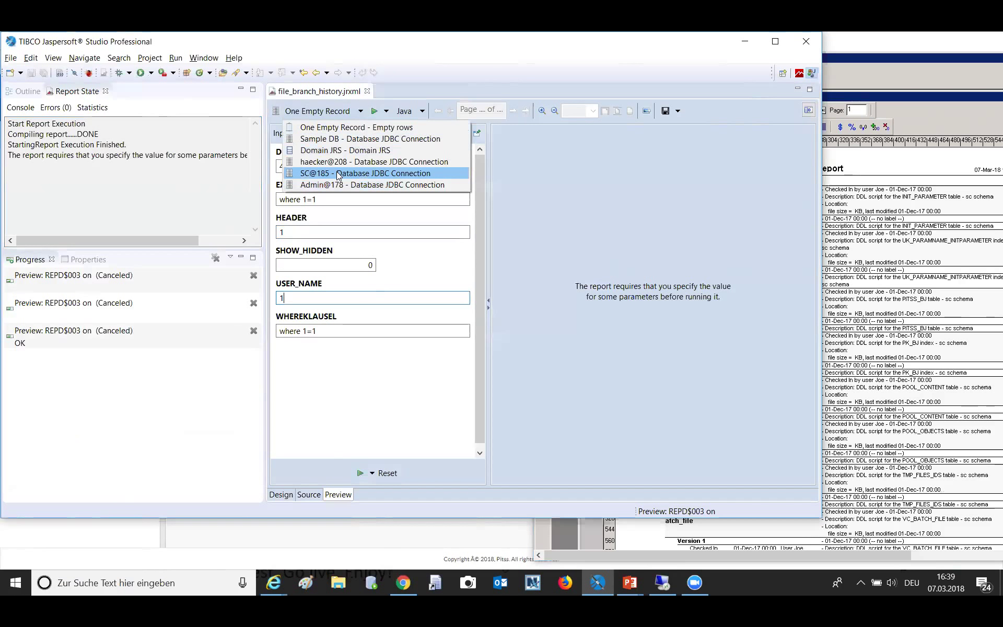
pyautogui.click(336, 173)
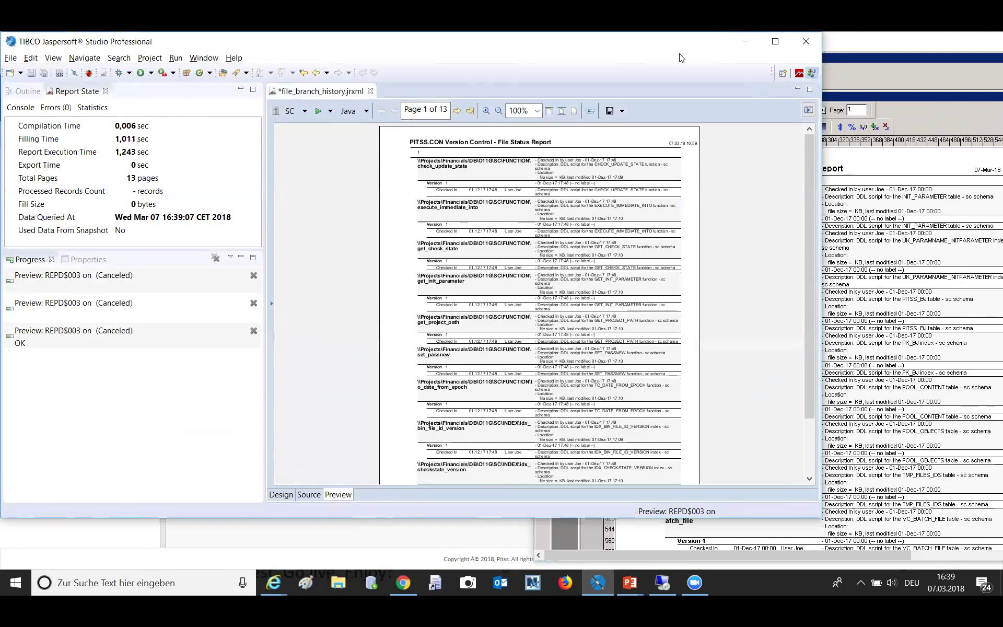
# Step: Move Jaspersoft Studio clear of the Reports Builder output, and close file_branch_history.jrxml without saving its changes
pyautogui.moveTo(680, 57); pyautogui.dragTo(422, 67)
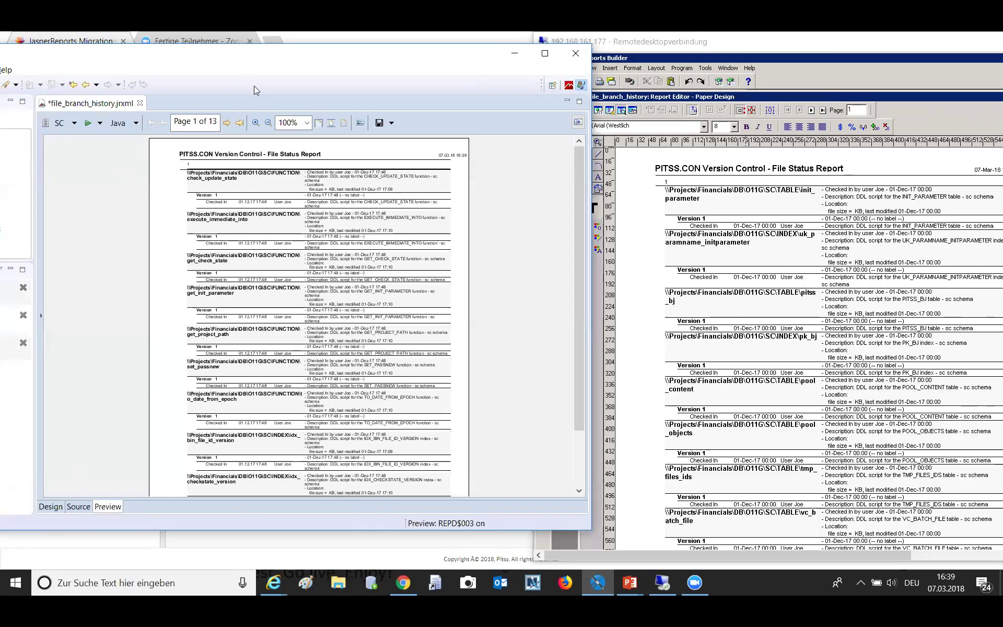
pyautogui.click(140, 103)
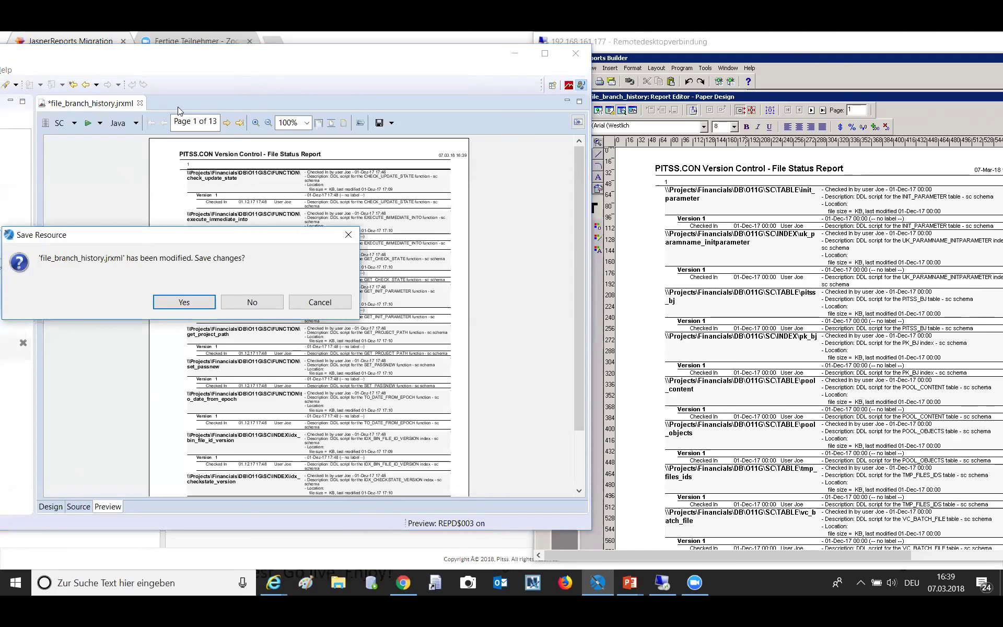
pyautogui.click(264, 304)
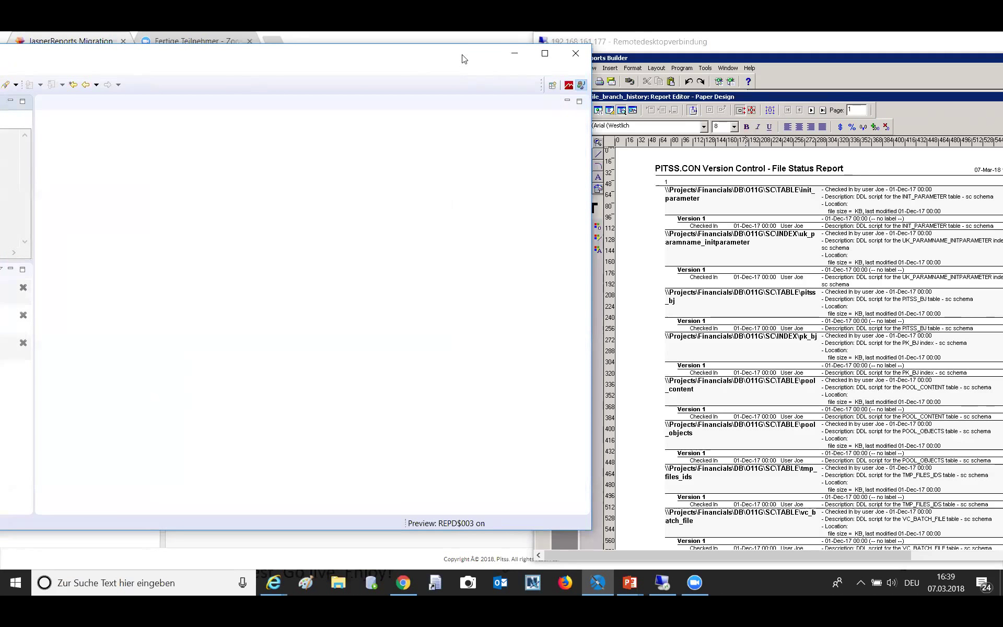
# Step: Return to the migration page in the browser and examine the REPD$003 summary of migrated objects, including its data items
pyautogui.click(56, 37)
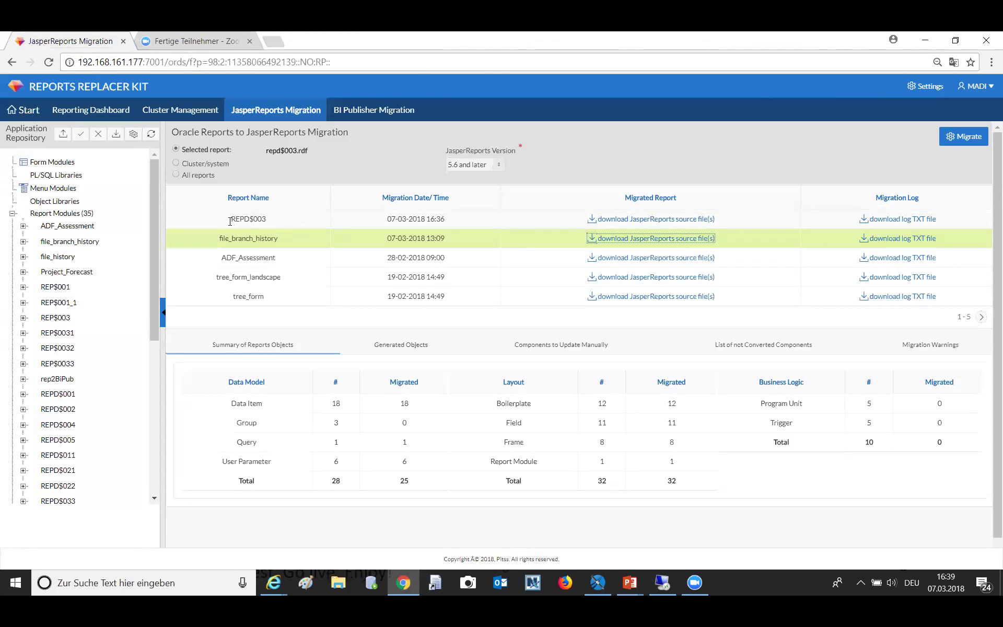
pyautogui.moveTo(231, 218); pyautogui.dragTo(266, 222)
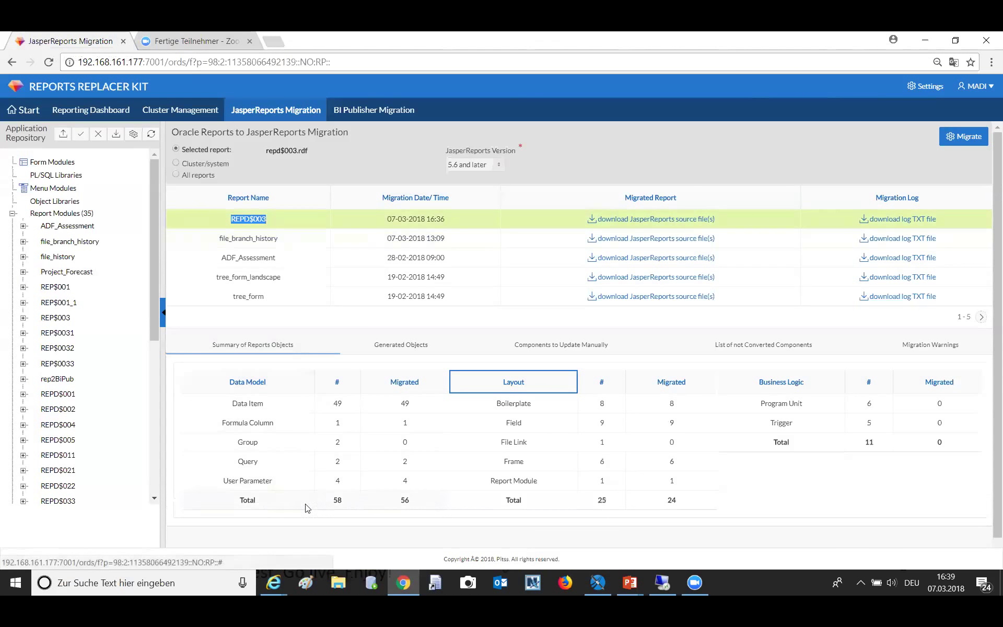
pyautogui.moveTo(233, 403); pyautogui.dragTo(421, 408)
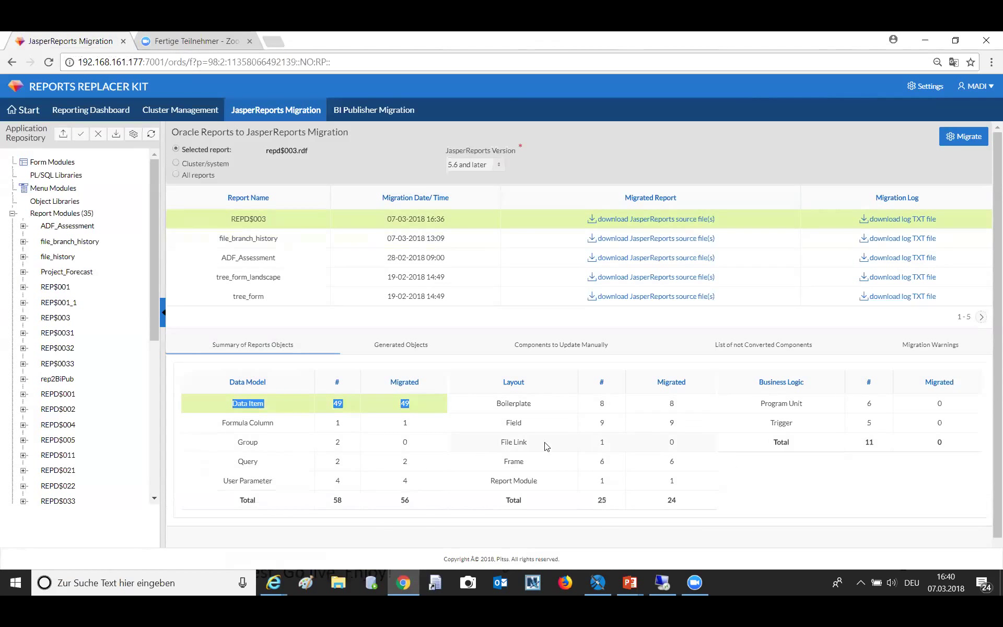
pyautogui.click(732, 477)
# Step: Download REPD$003's JasperReports source, open REPD$003 (1).jrxml in Jaspersoft Studio and bring the whole studio window into view
pyautogui.click(669, 222)
pyautogui.click(89, 561)
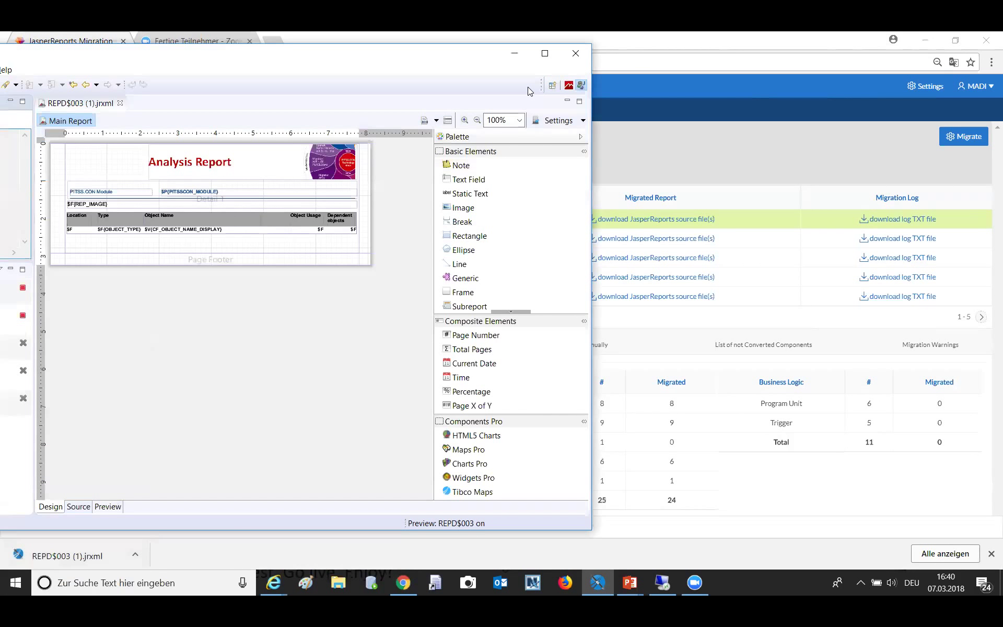
pyautogui.moveTo(157, 44); pyautogui.dragTo(157, 33)
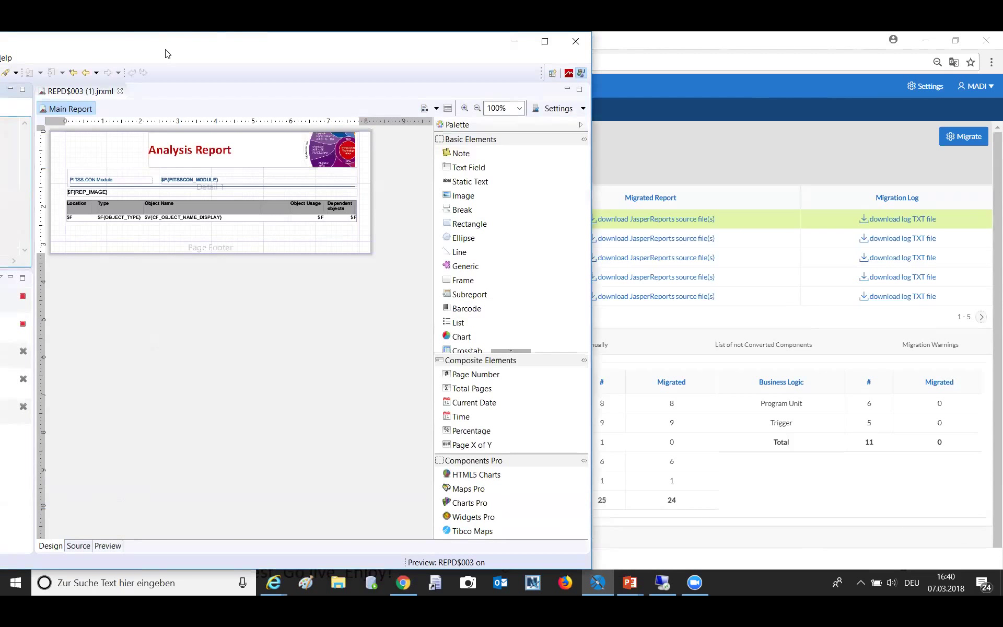
pyautogui.moveTo(165, 54); pyautogui.dragTo(399, 54)
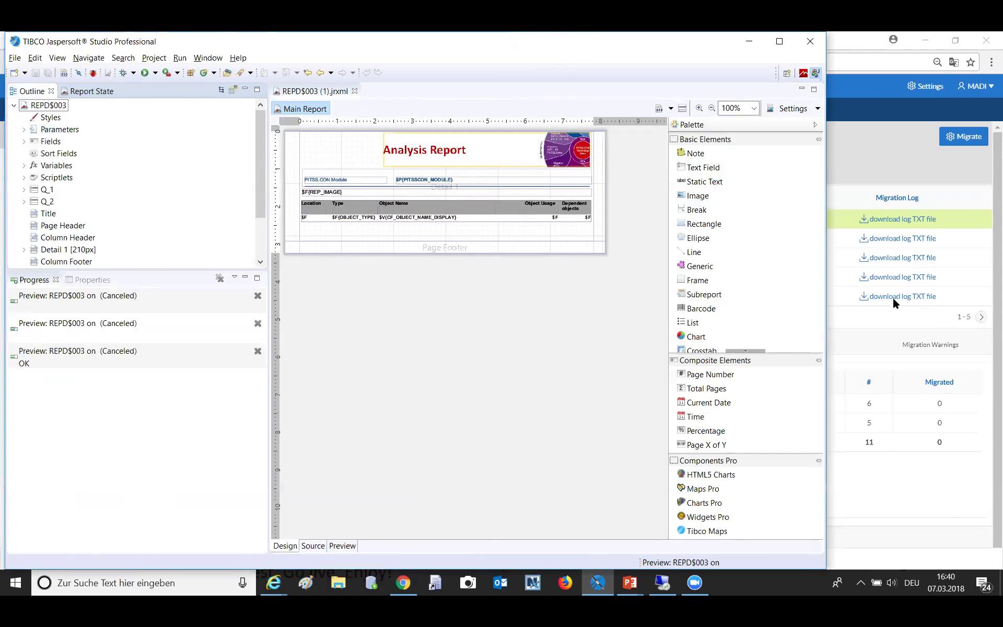
# Step: Bring up the original REPD$003 output in Reports Builder, then return to Jaspersoft Studio and select the Analysis Report header image in the design
pyautogui.click(659, 583)
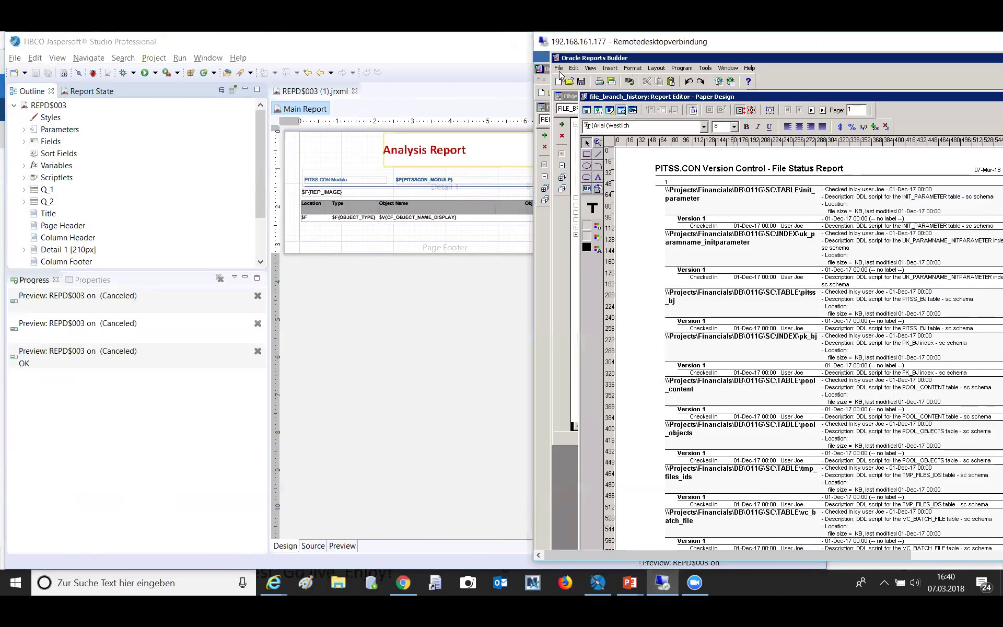
pyautogui.click(542, 69)
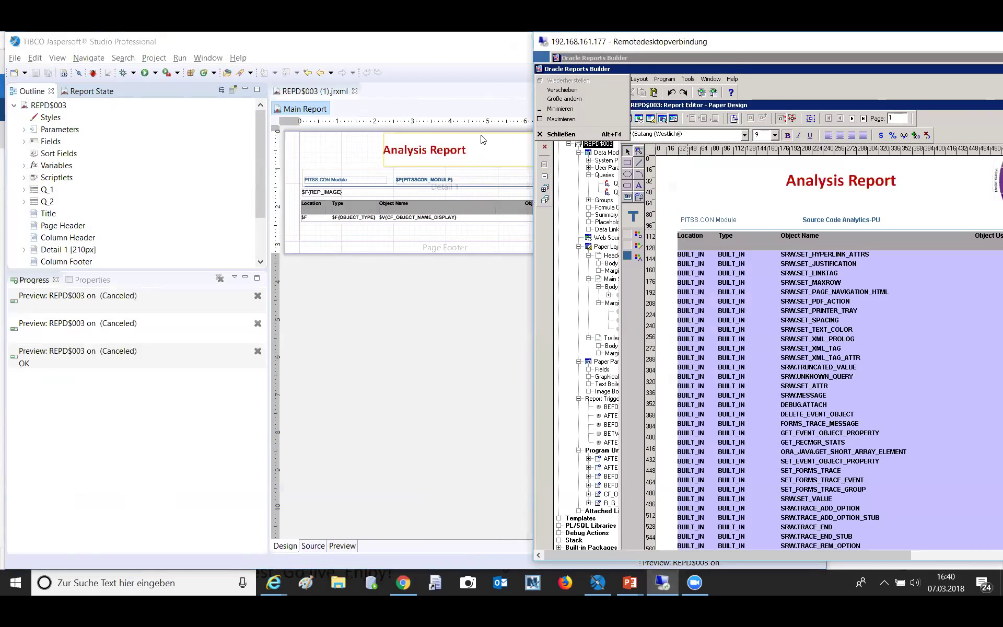
pyautogui.click(419, 66)
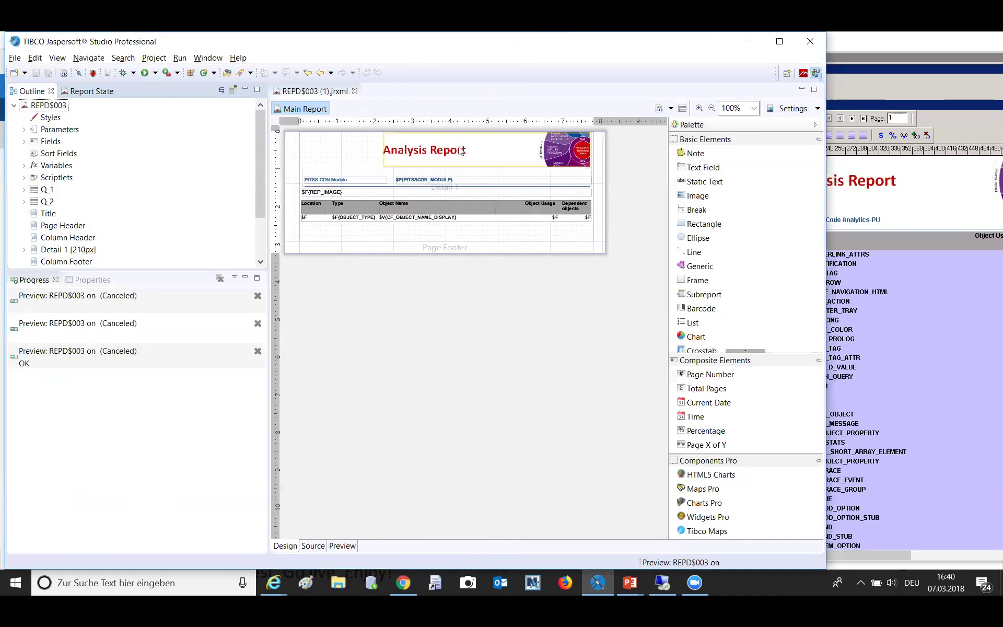
pyautogui.click(469, 151)
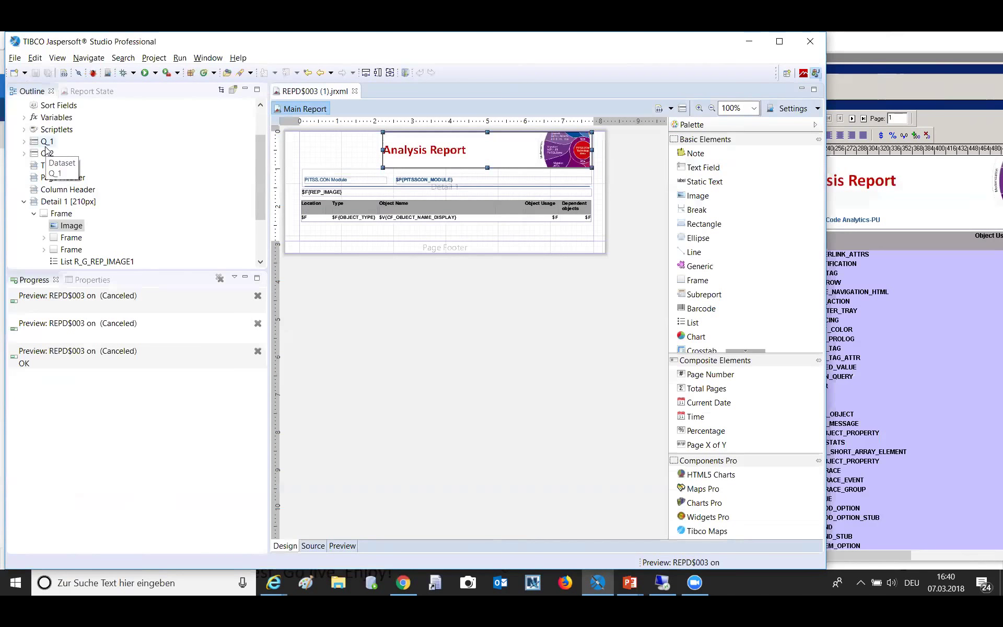
# Step: Preview REPD$003 (1).jrxml with V_GRAPH_TYPE 3, using the Admin@178 Database JDBC Connection, and stop the running preview job
pyautogui.click(342, 545)
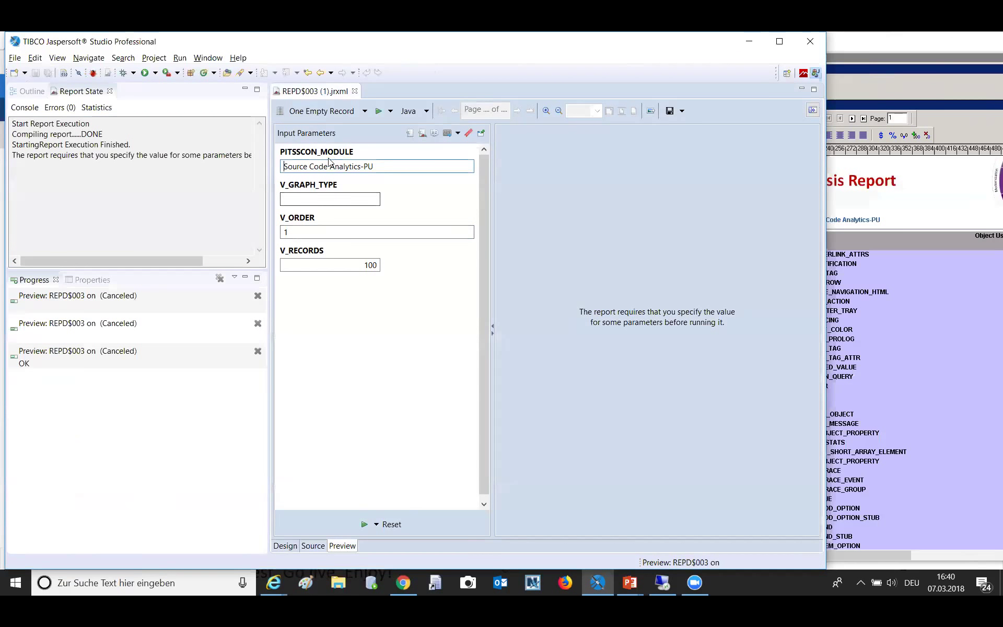
pyautogui.click(335, 194)
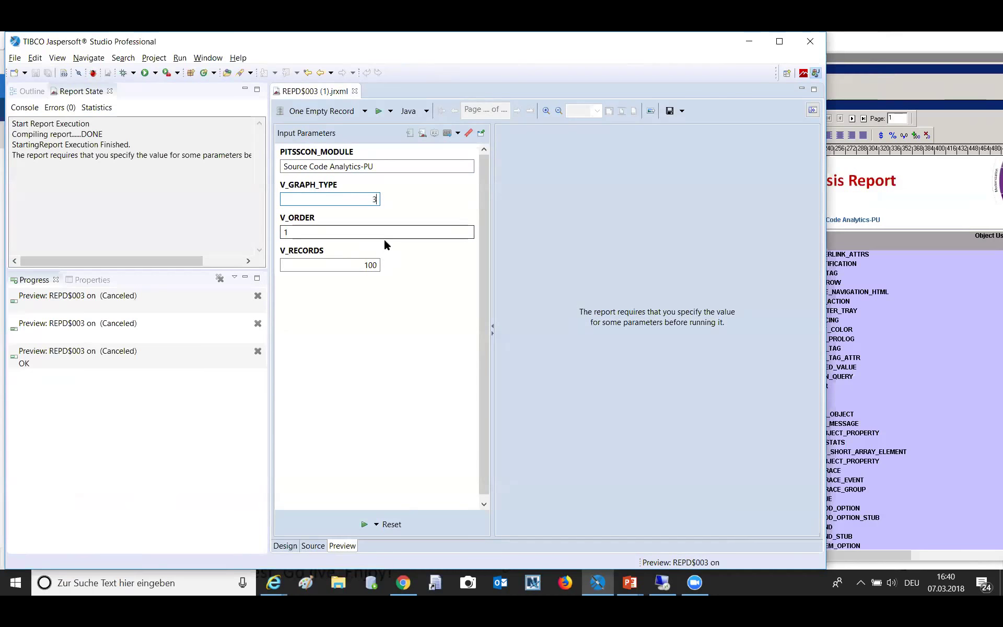
pyautogui.click(364, 111)
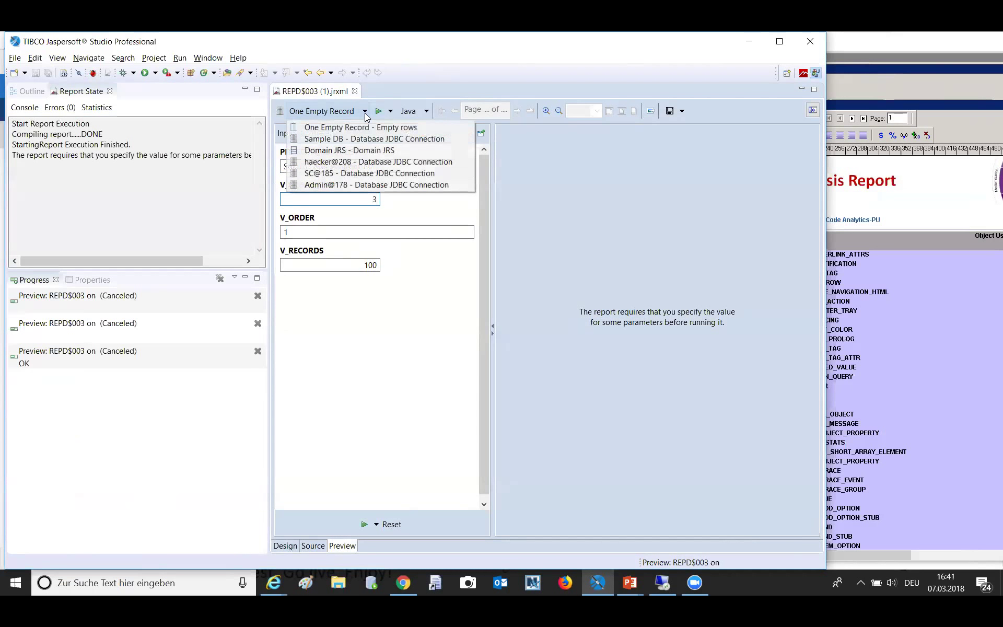
pyautogui.click(314, 185)
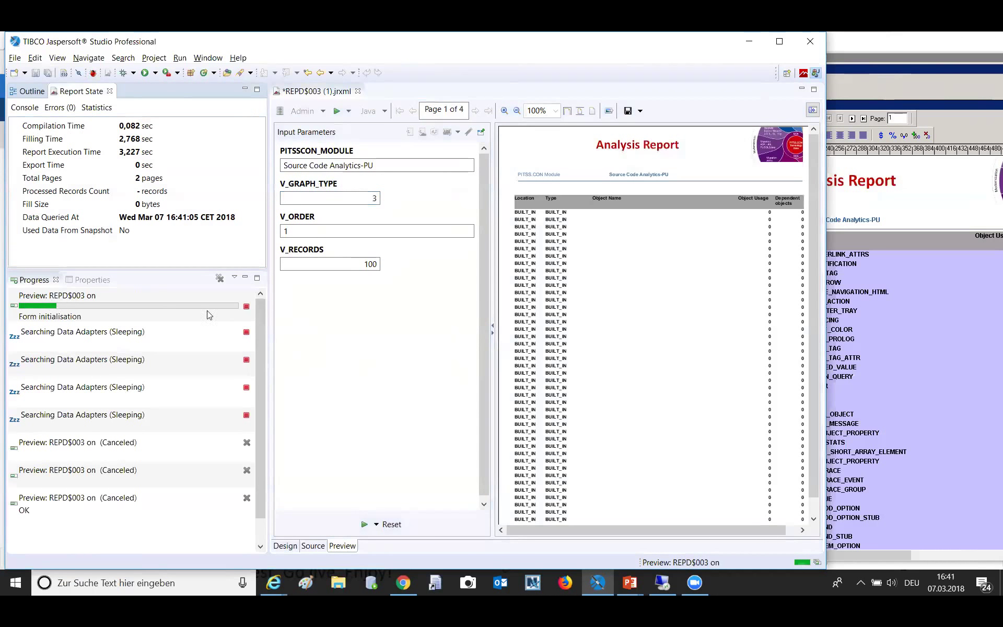
pyautogui.click(247, 307)
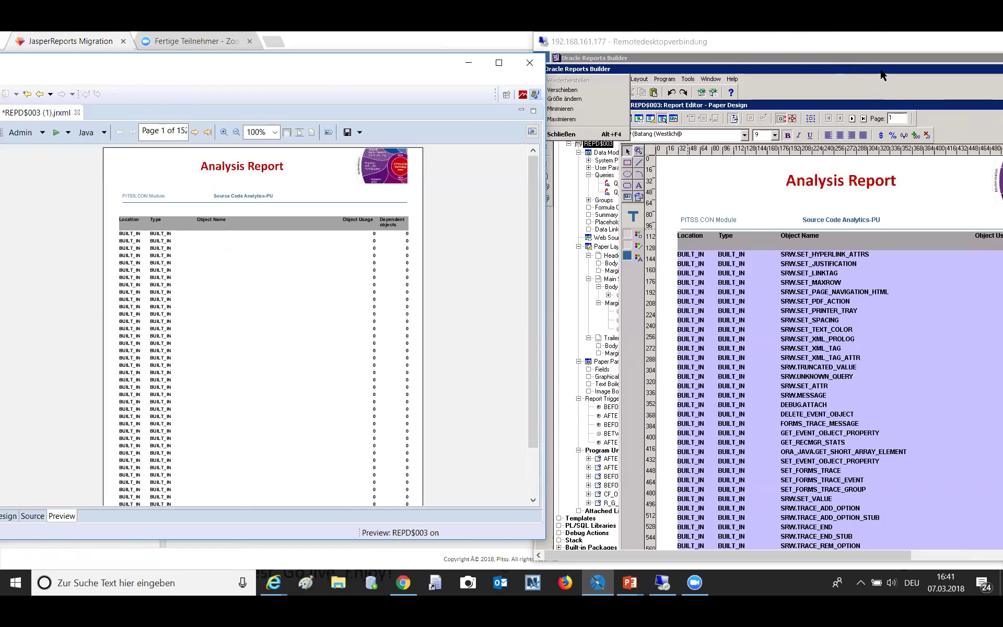
# Step: Show page 14 of the original REPD$003 output in Reports Builder
pyautogui.click(894, 119)
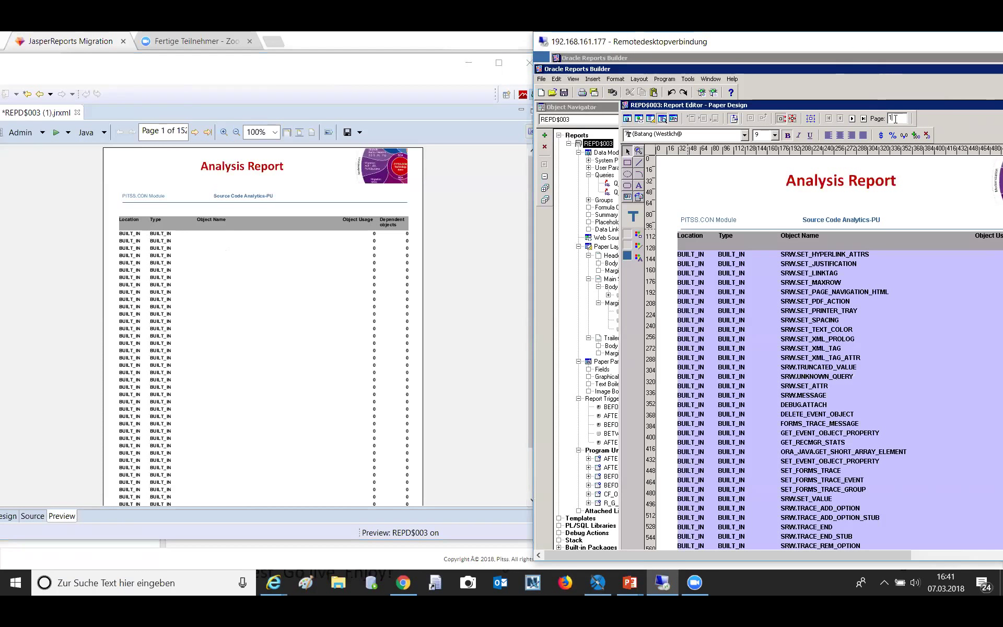
pyautogui.press('Return')
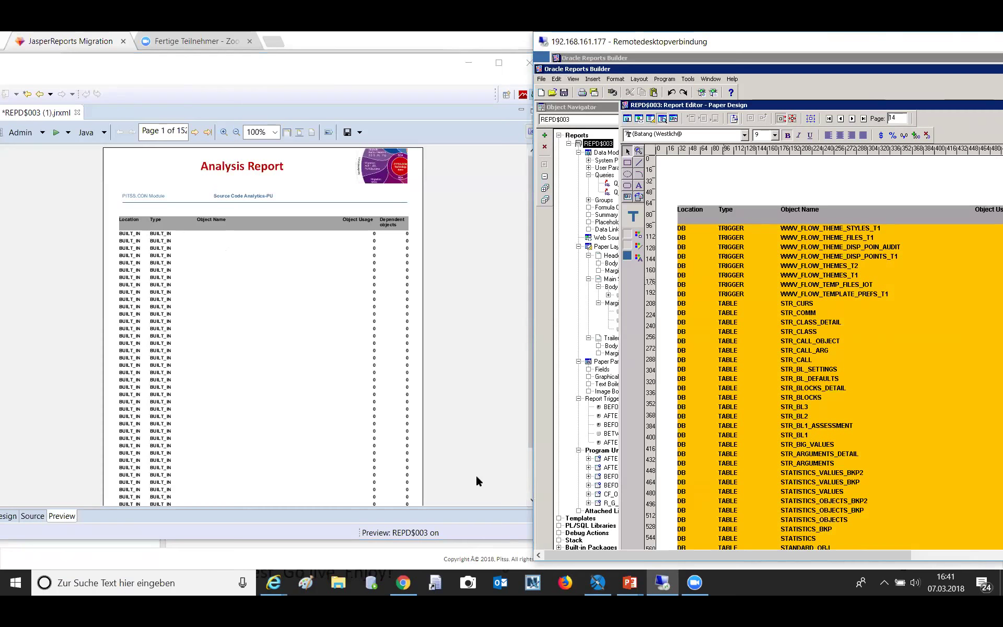
# Step: Switch to the browser and review REPD$003's generated objects and the CF_OBJECT_NAME_DISPLAY entry among its not converted components
pyautogui.click(402, 582)
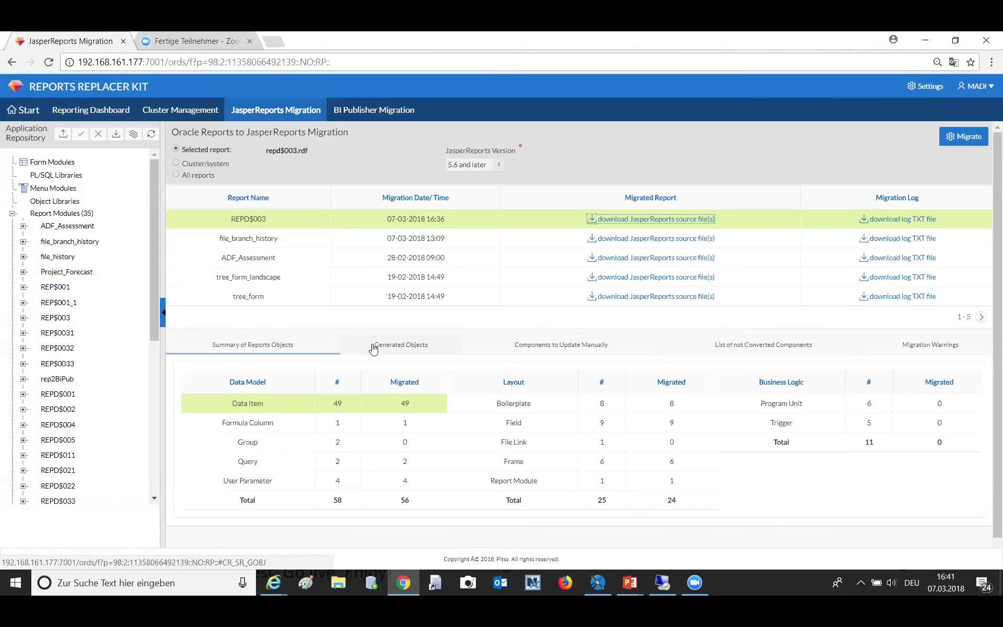
pyautogui.click(417, 347)
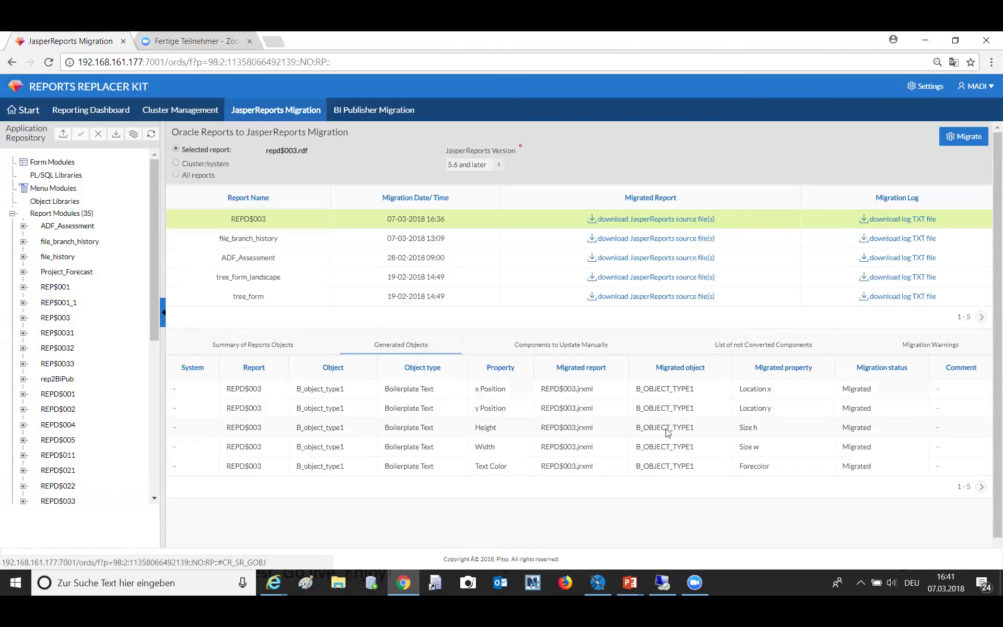
pyautogui.click(768, 348)
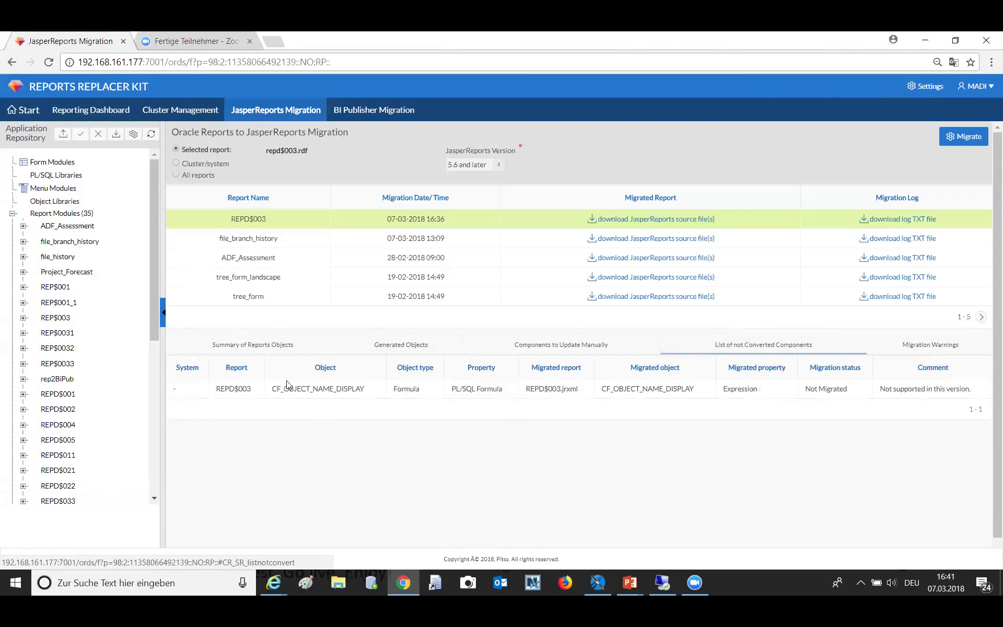
pyautogui.moveTo(272, 388); pyautogui.dragTo(367, 387)
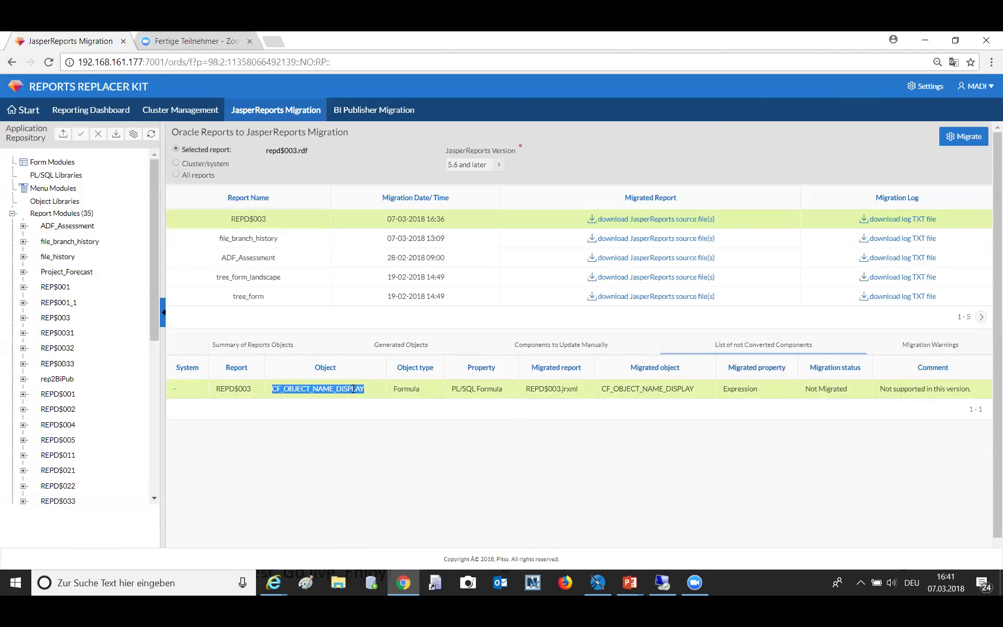
# Step: Expand REPD$003 and its Program Units in the application repository, and view the code of CF_OBJECT_NAME_DISPLAYFORMULA
pyautogui.moveTo(155, 280); pyautogui.dragTo(168, 472)
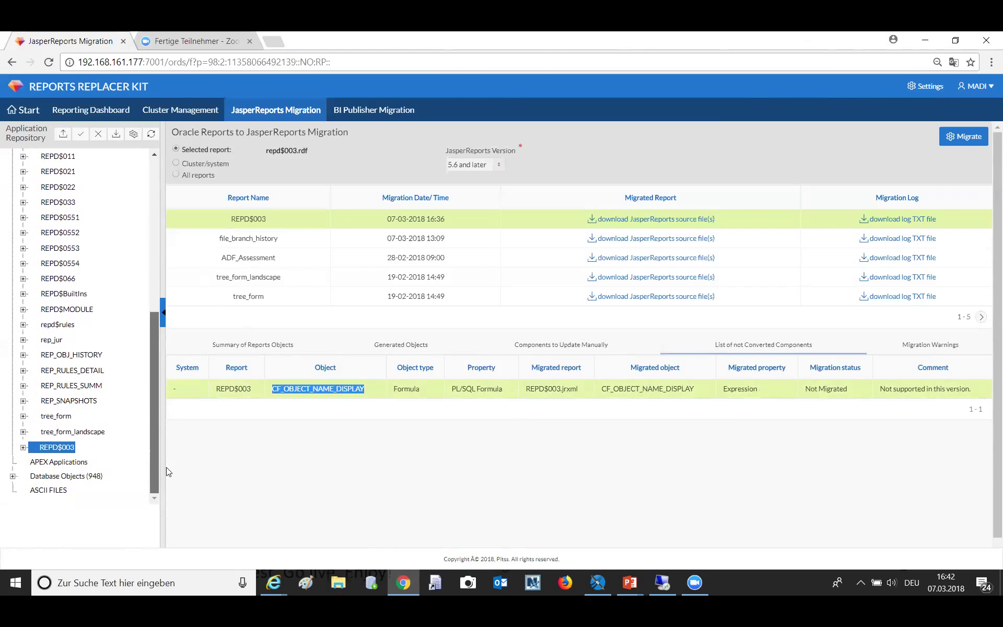
pyautogui.click(23, 452)
pyautogui.click(23, 448)
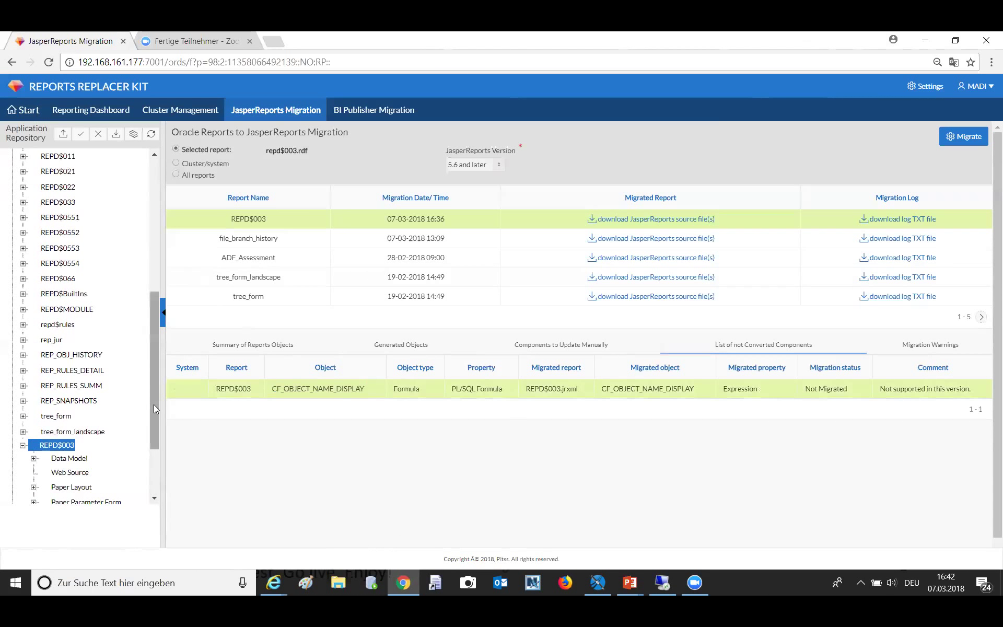
pyautogui.moveTo(154, 404); pyautogui.dragTo(146, 471)
pyautogui.click(34, 434)
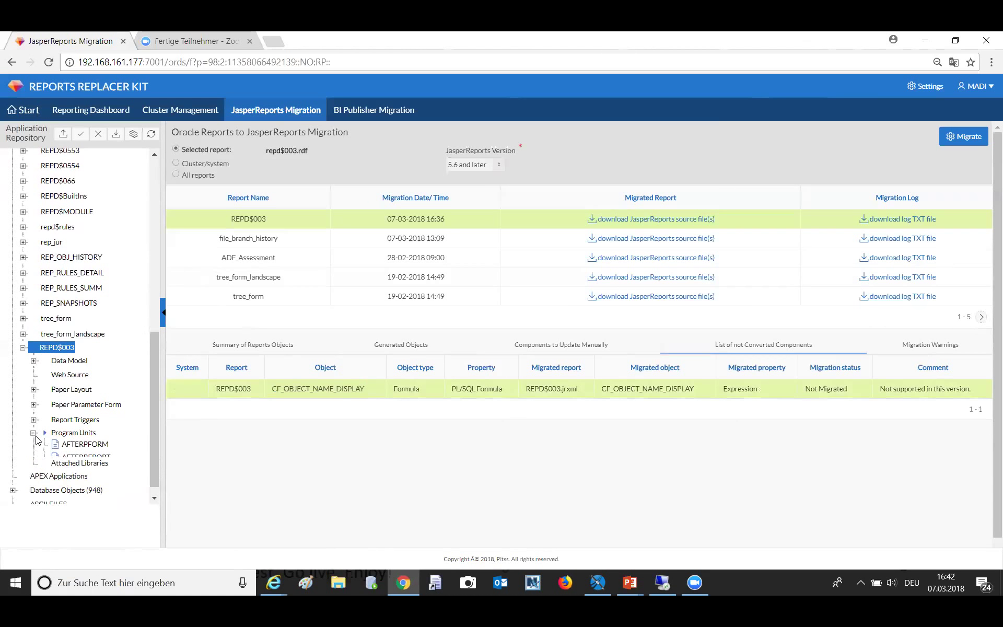
pyautogui.moveTo(155, 409); pyautogui.dragTo(157, 456)
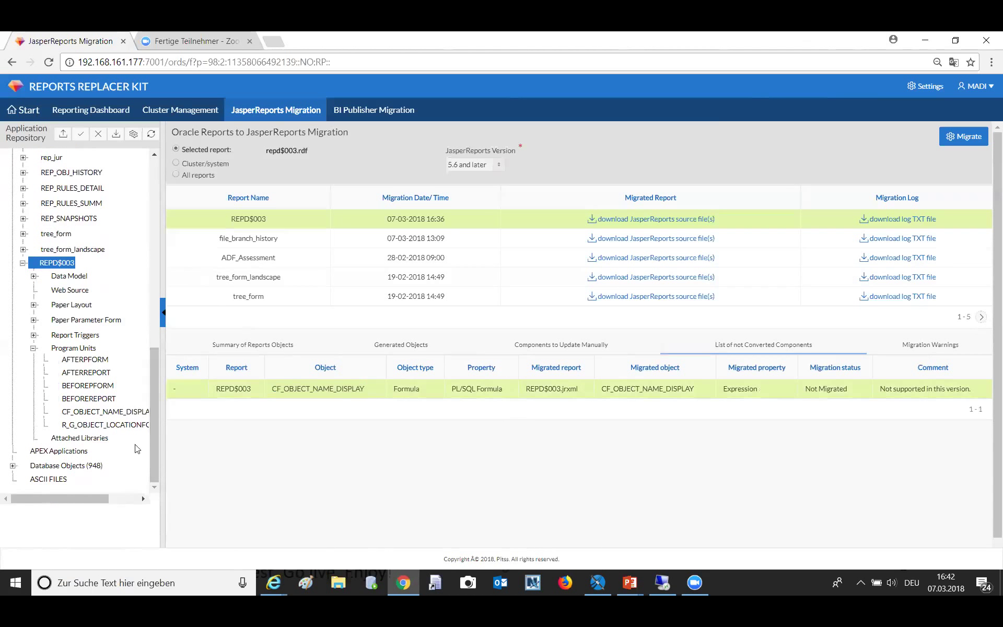
pyautogui.click(97, 412)
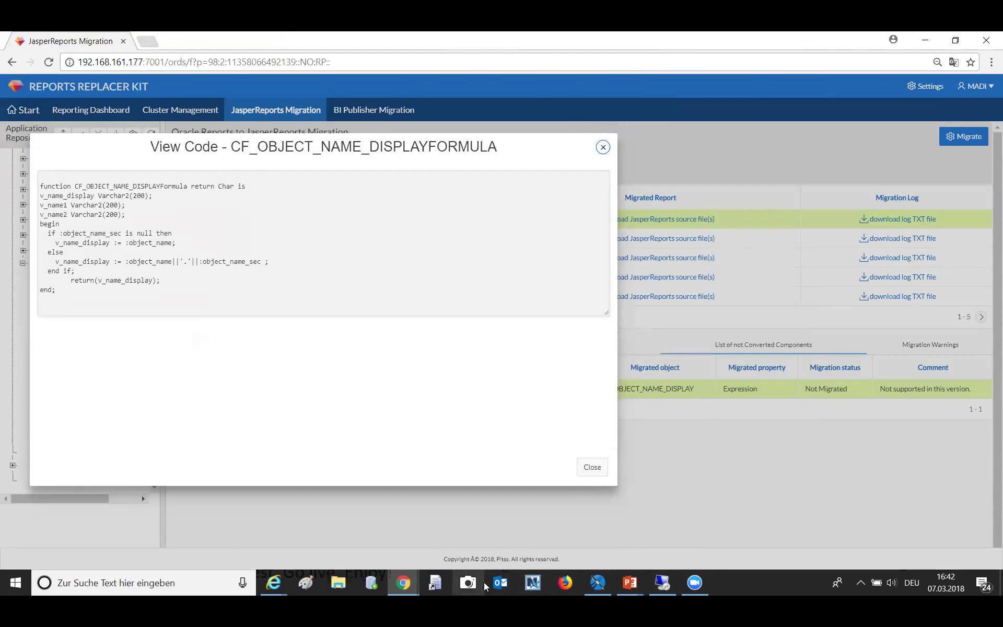
# Step: Detach the JasperReports Migration page into its own window beside the workspace with the formula code visible, and minimize the remaining Zoom browser window
pyautogui.click(662, 582)
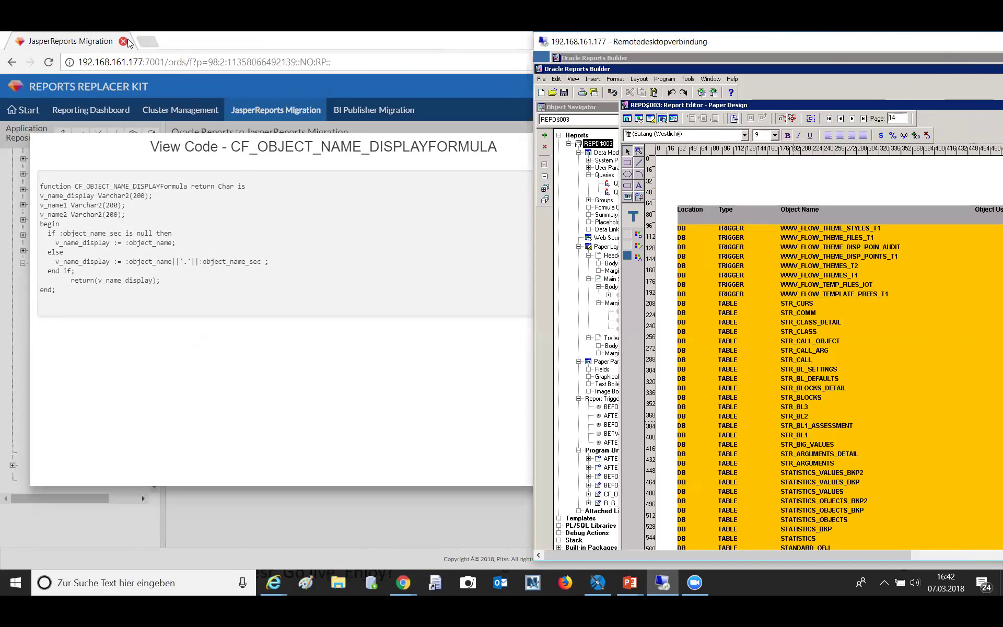
pyautogui.click(104, 51)
pyautogui.moveTo(103, 51); pyautogui.dragTo(67, 47)
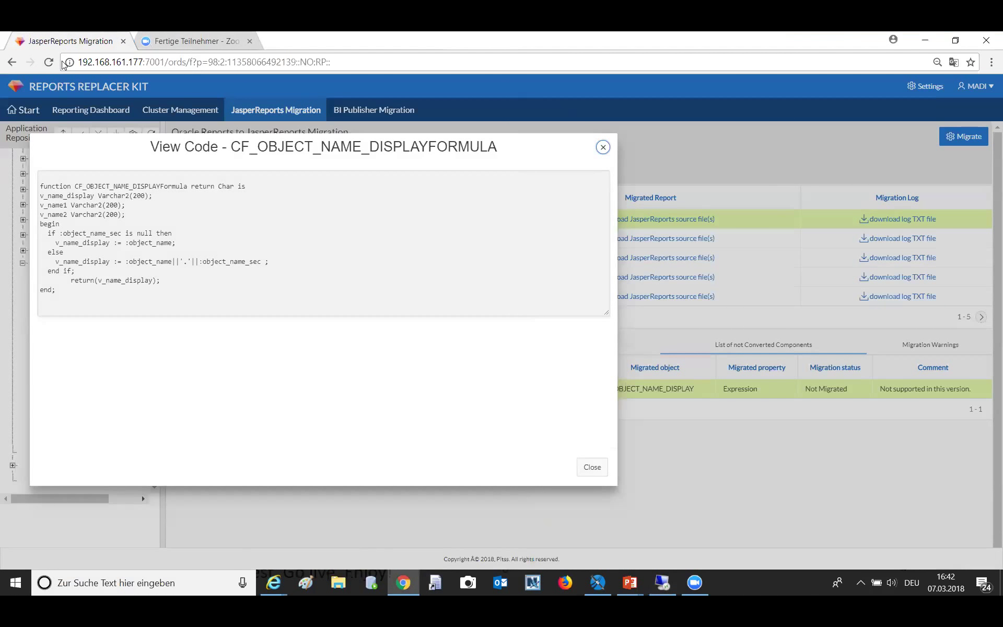
pyautogui.click(955, 40)
pyautogui.moveTo(924, 111); pyautogui.dragTo(1002, 91)
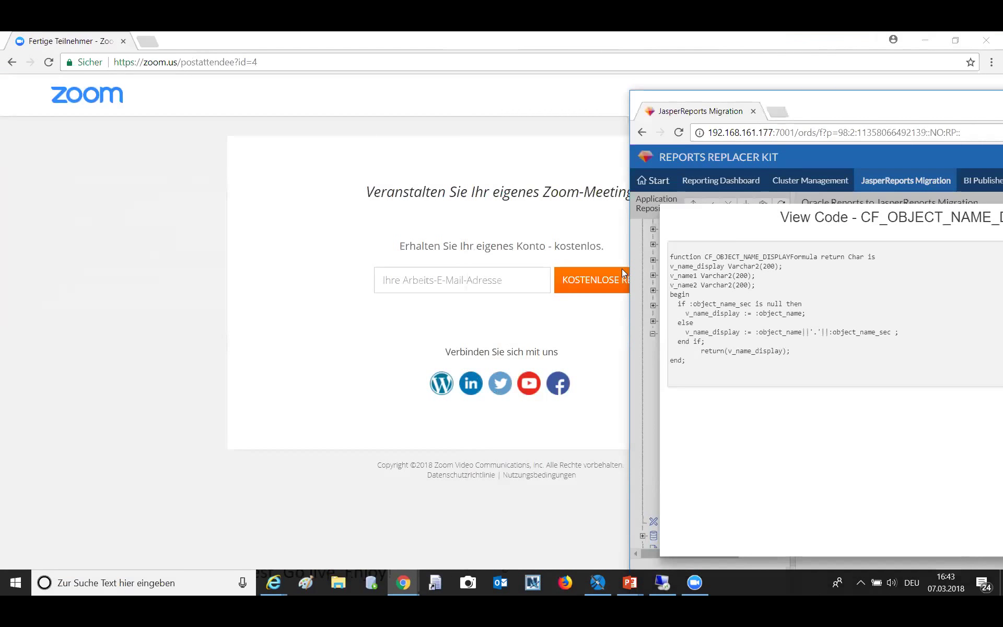
pyautogui.click(925, 40)
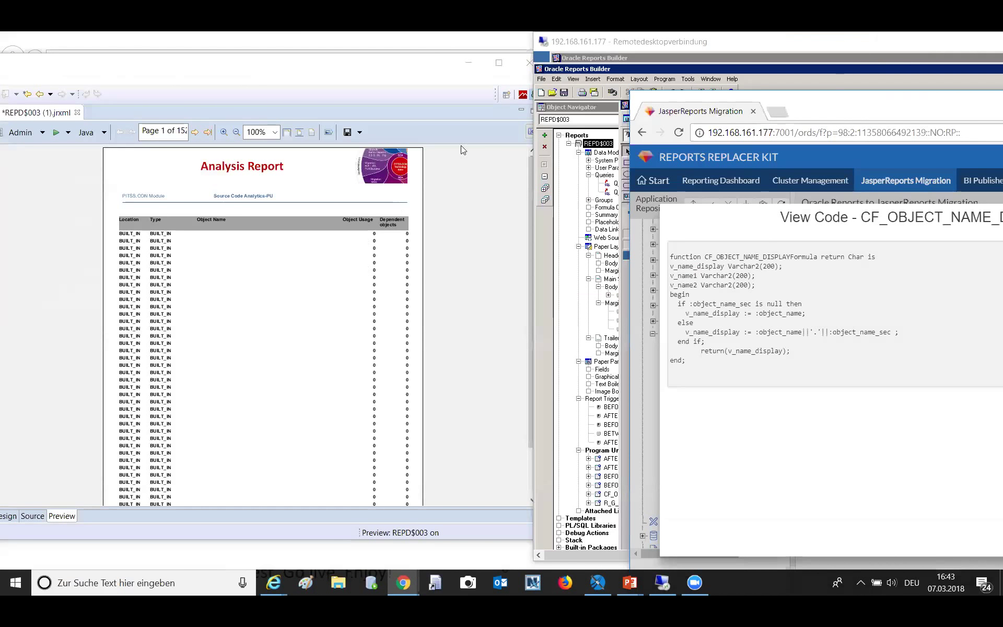
# Step: Return to Jaspersoft Studio, show REPD$003 (1).jrxml in design view and place the studio window next to the formula code
pyautogui.click(473, 253)
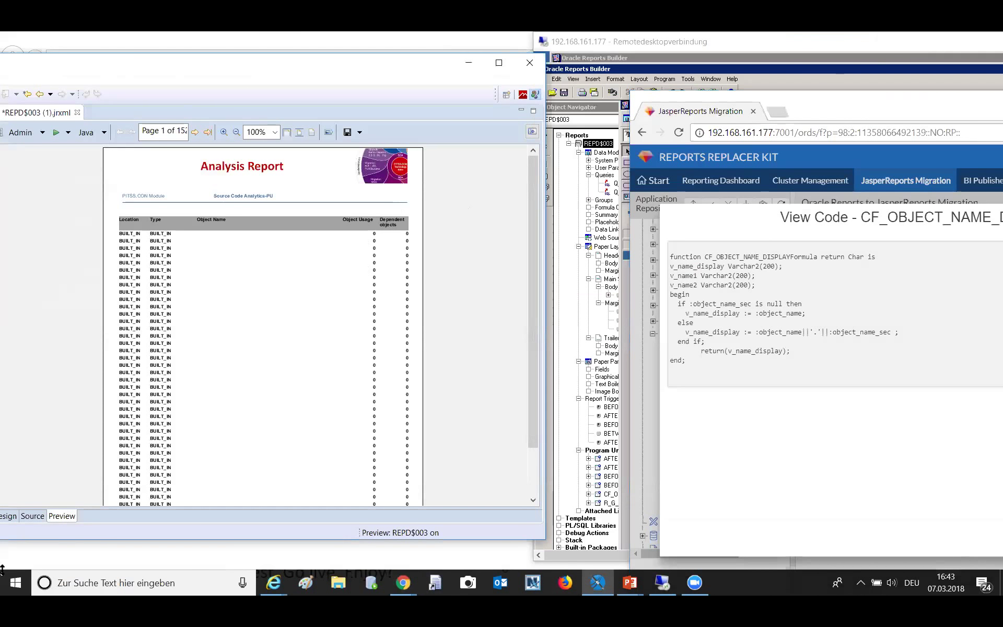
pyautogui.click(10, 516)
pyautogui.moveTo(175, 68); pyautogui.dragTo(297, 73)
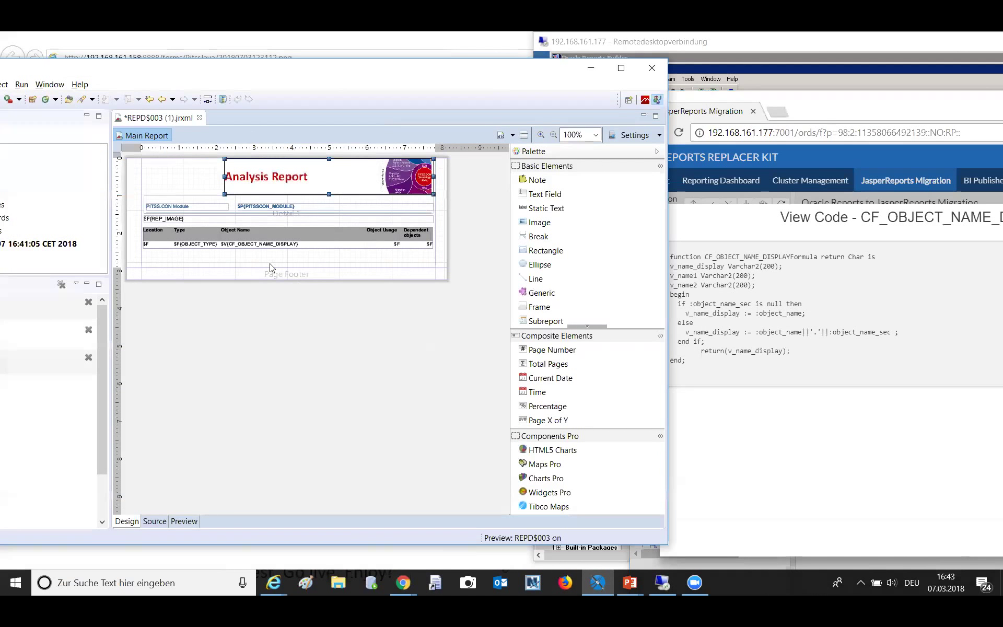
# Step: Open the R_G_OBJECT_LOCATION list for editing and clear the expression of its CF_OBJECT_NAME_DISPLAY text field
pyautogui.click(245, 247)
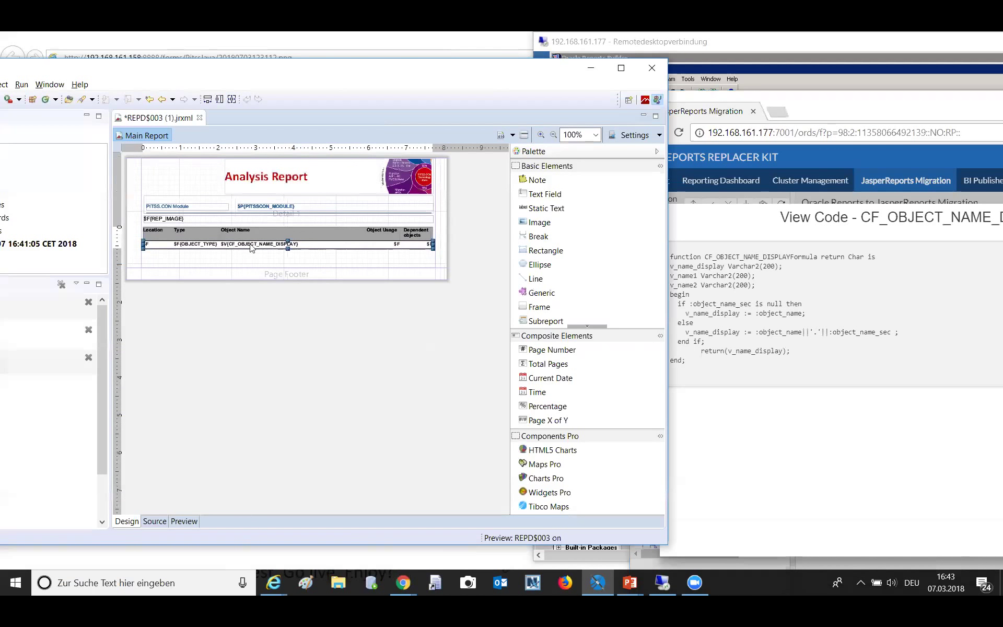
pyautogui.doubleClick(256, 247)
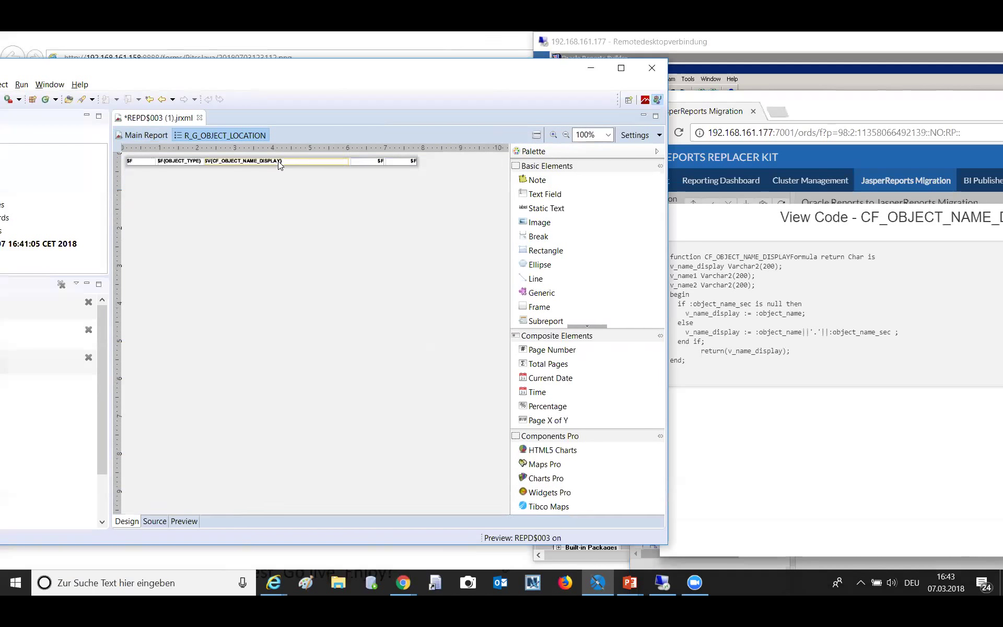
pyautogui.click(257, 163)
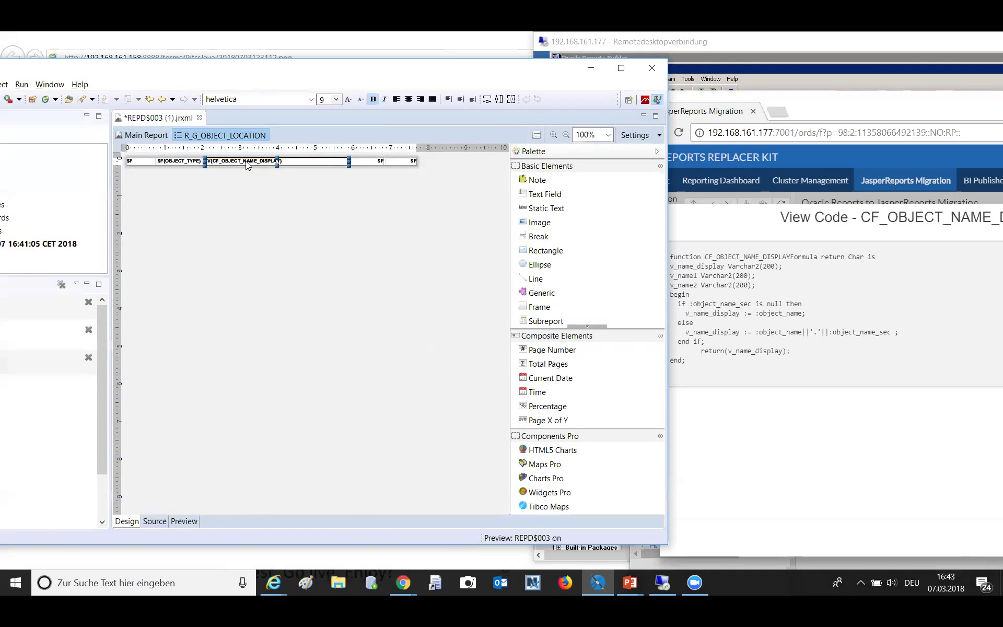
pyautogui.doubleClick(247, 164)
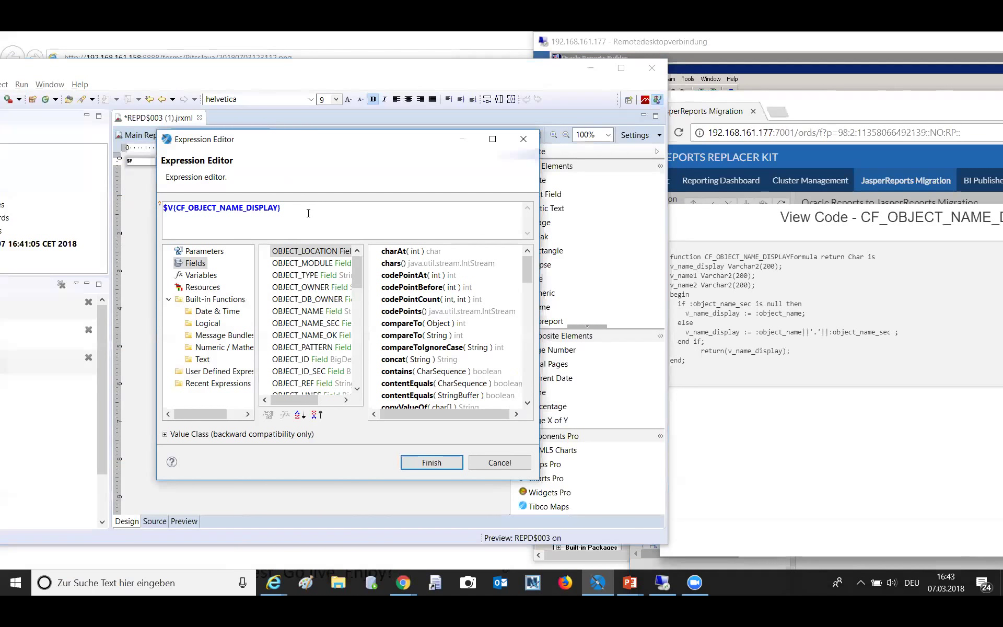
pyautogui.hotkey('ctrl', 'a')
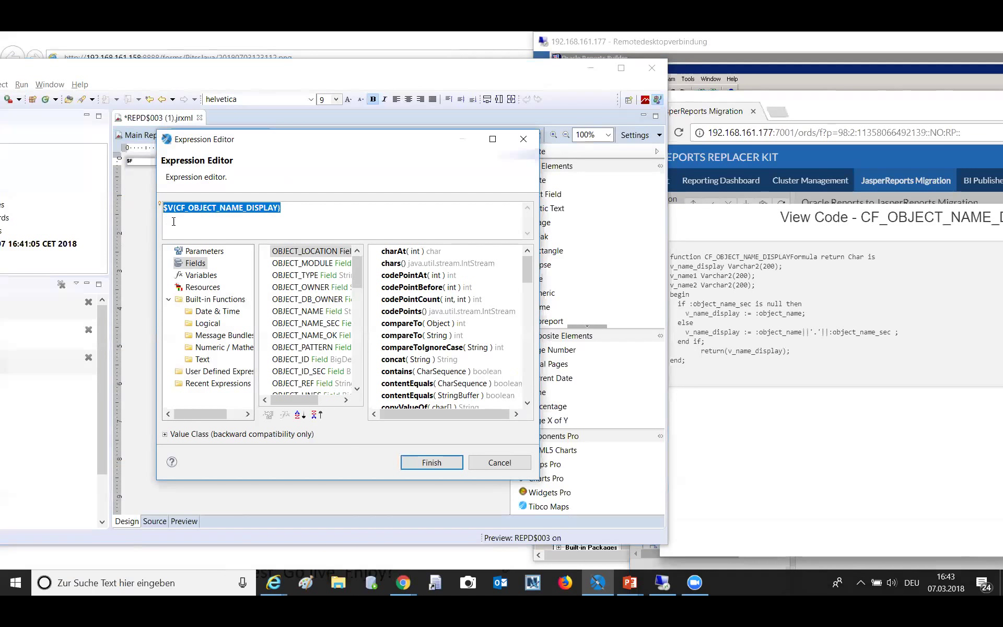
pyautogui.press('Delete')
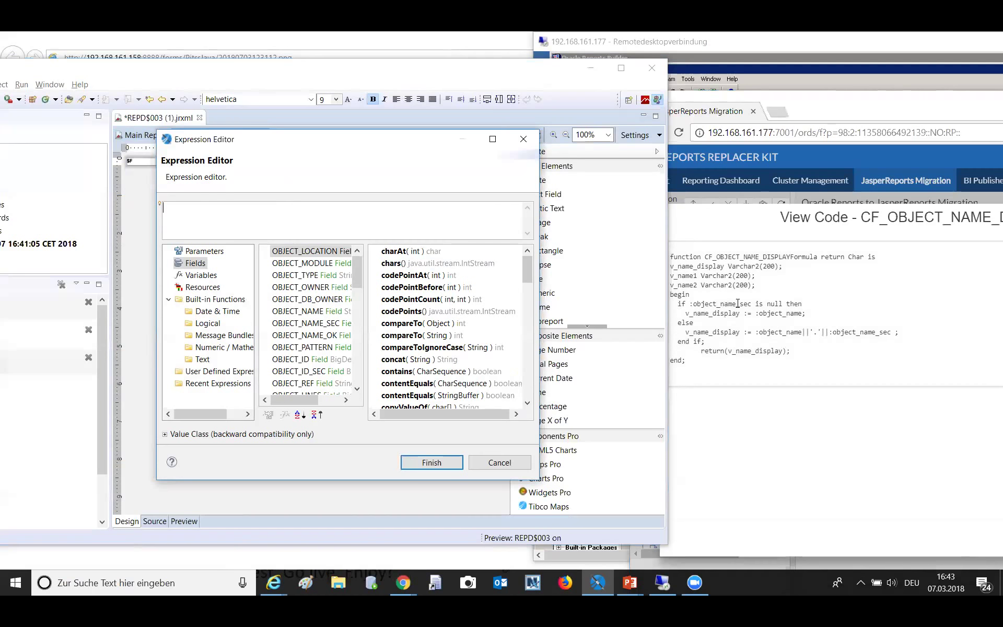
# Step: Enter the field expression $F{OBJECT_NAME_SEC}==null?$F{OBJECT_NAME}:$F{OBJECT_NAME}+"."+$F{OBJECT_NAME_SEC} and apply it
pyautogui.click(308, 327)
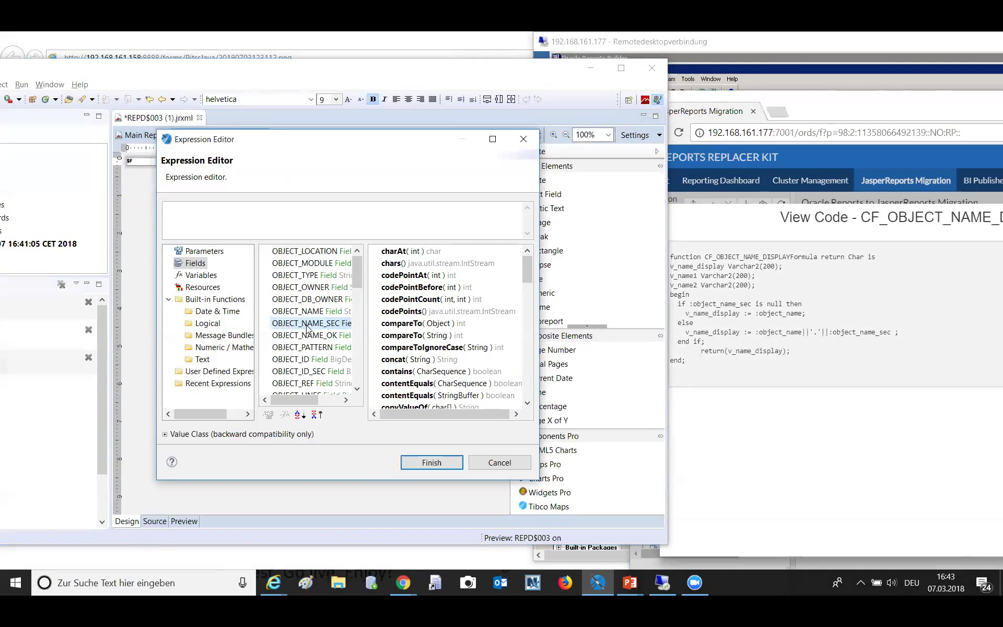
pyautogui.doubleClick(308, 328)
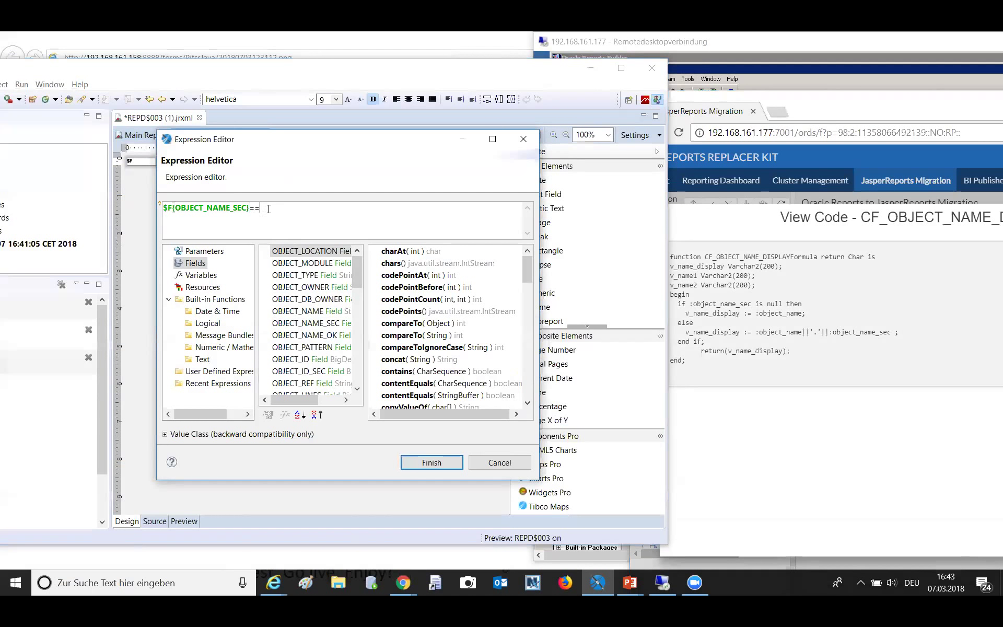
pyautogui.write('null?')
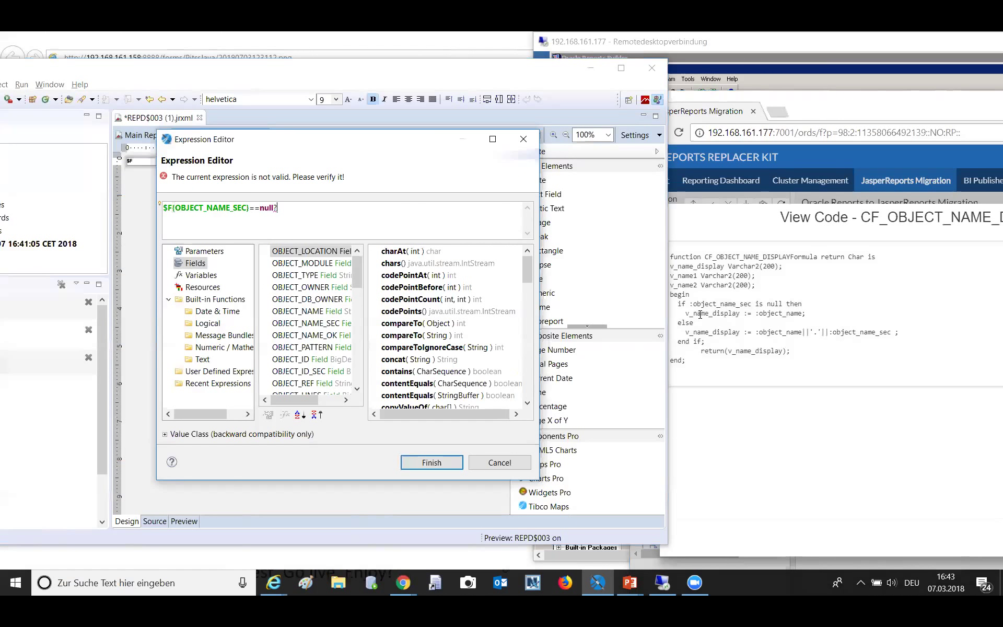
pyautogui.doubleClick(304, 312)
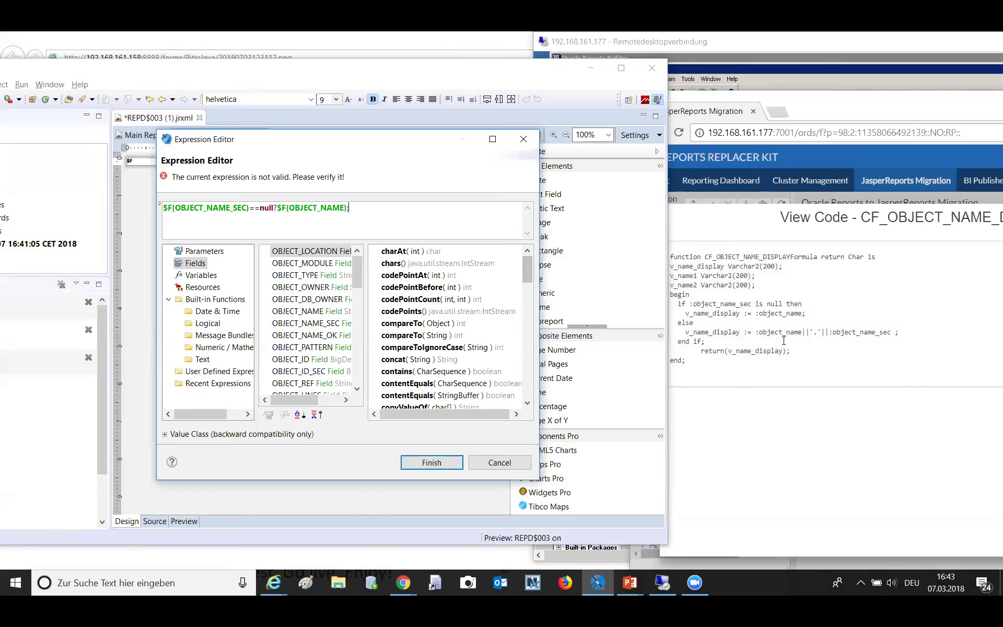
pyautogui.doubleClick(307, 311)
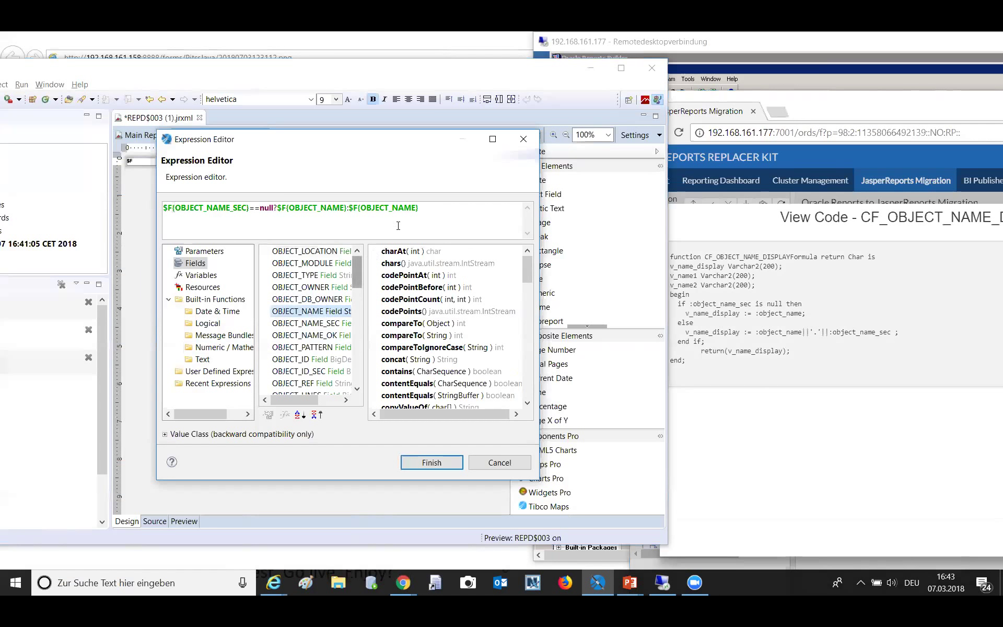
pyautogui.write('+""')
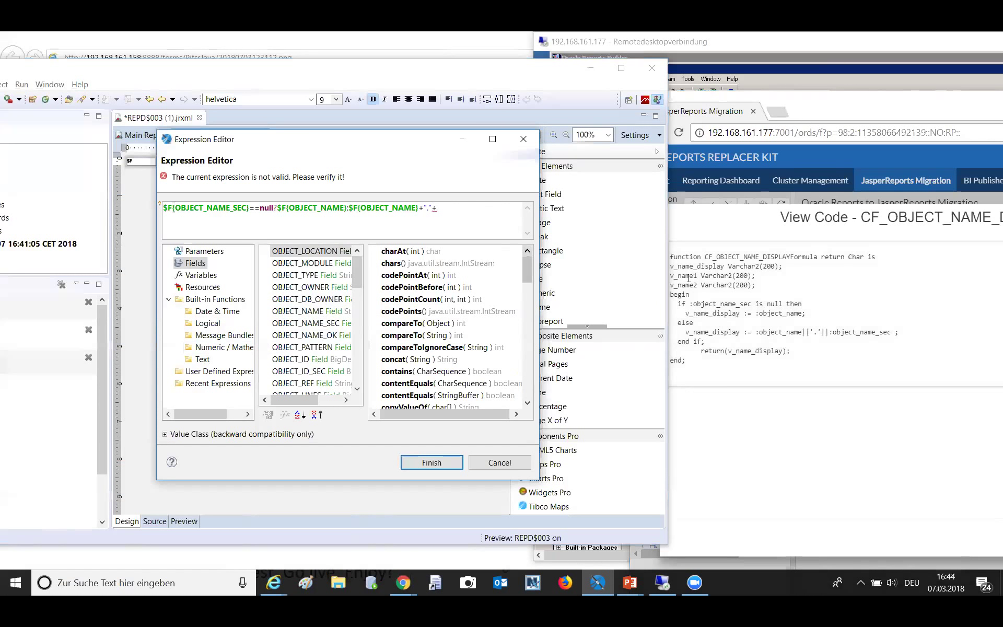
pyautogui.doubleClick(310, 323)
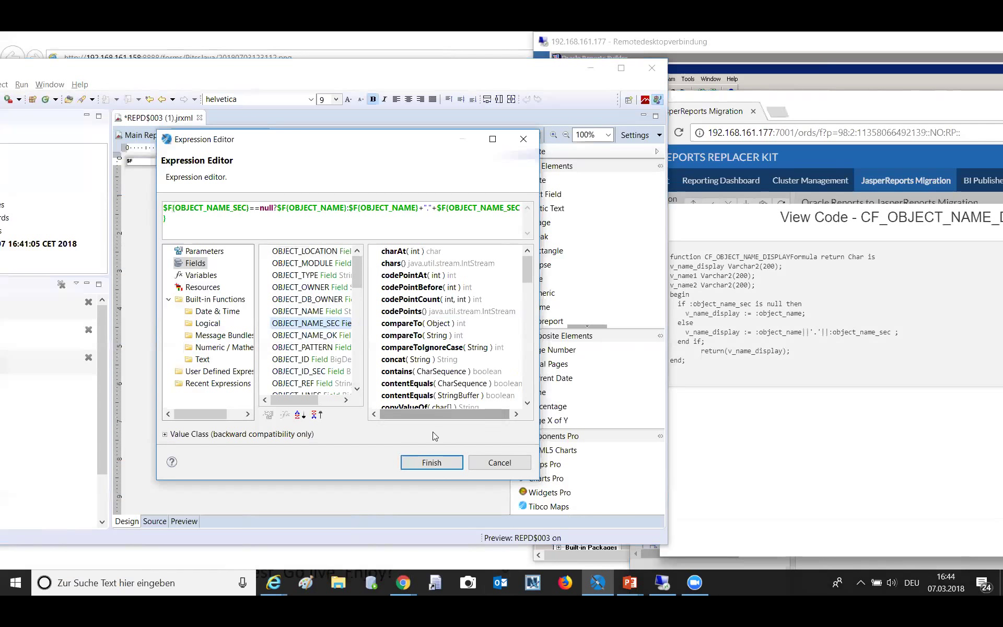
pyautogui.click(437, 464)
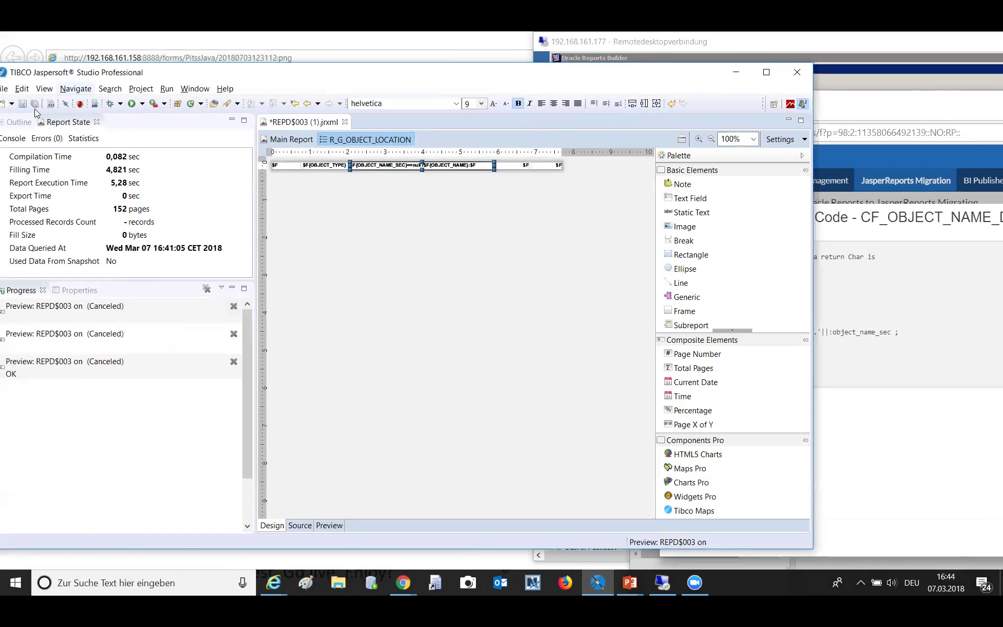
# Step: Save the report and preview it with V_GRAPH_TYPE set to 3, stopping the run once the first pages are rendered
pyautogui.moveTo(239, 76); pyautogui.dragTo(385, 81)
pyautogui.click(23, 104)
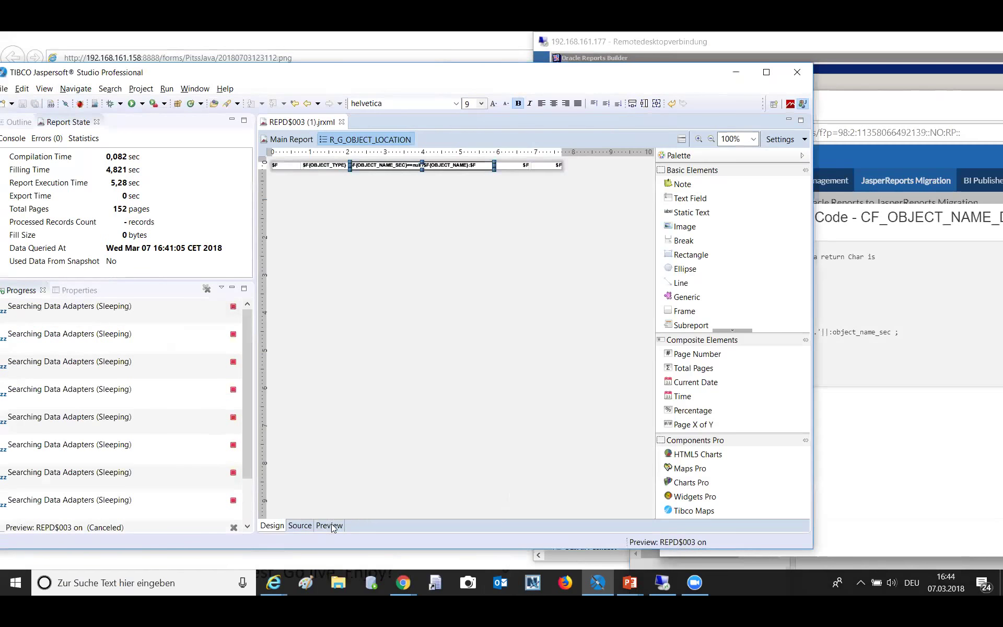
pyautogui.click(329, 525)
pyautogui.click(289, 230)
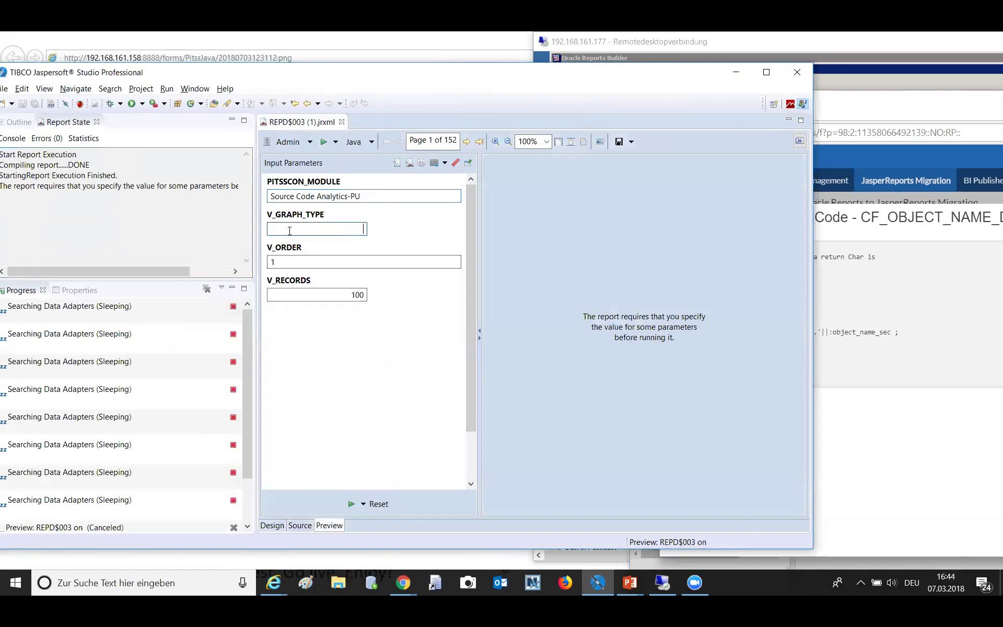
pyautogui.click(350, 503)
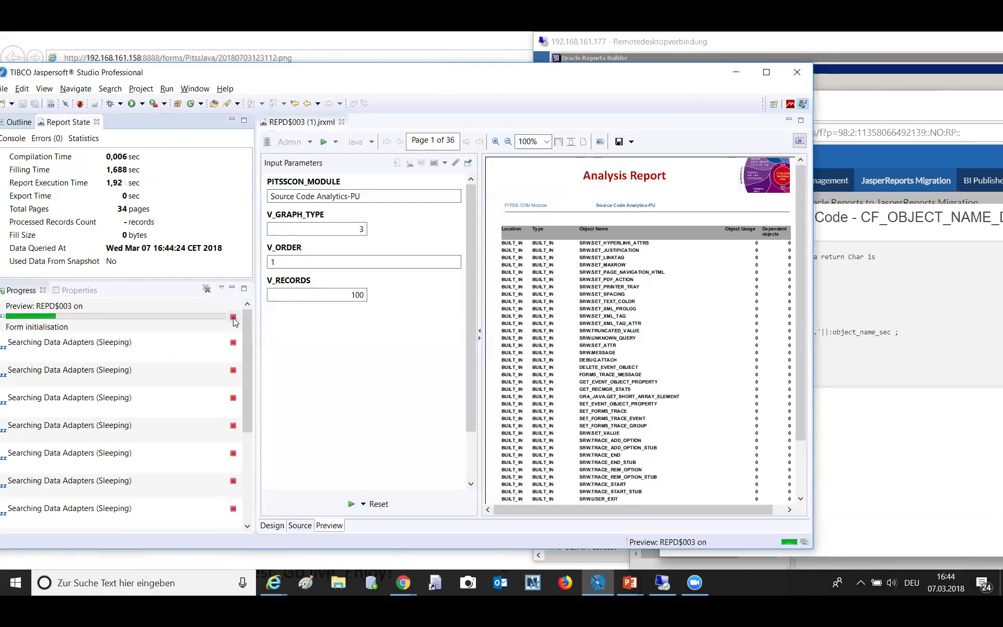
pyautogui.click(233, 320)
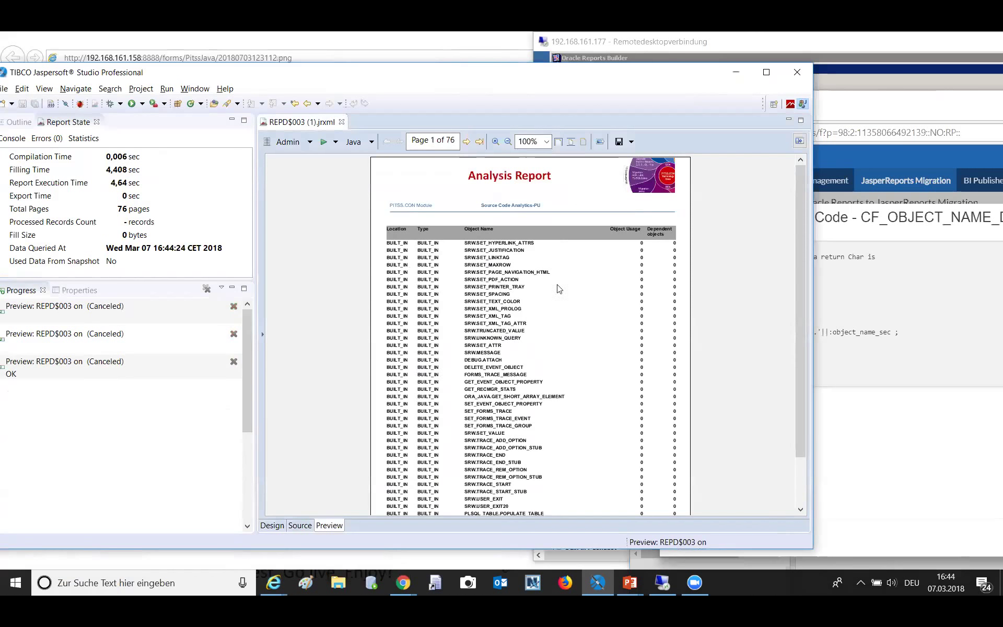
# Step: Switch to the JasperReports Migration browser page and view the code of R_G_OBJECT_LOCATIONFORMATTRIGG, placing the window beside the studio
pyautogui.click(878, 218)
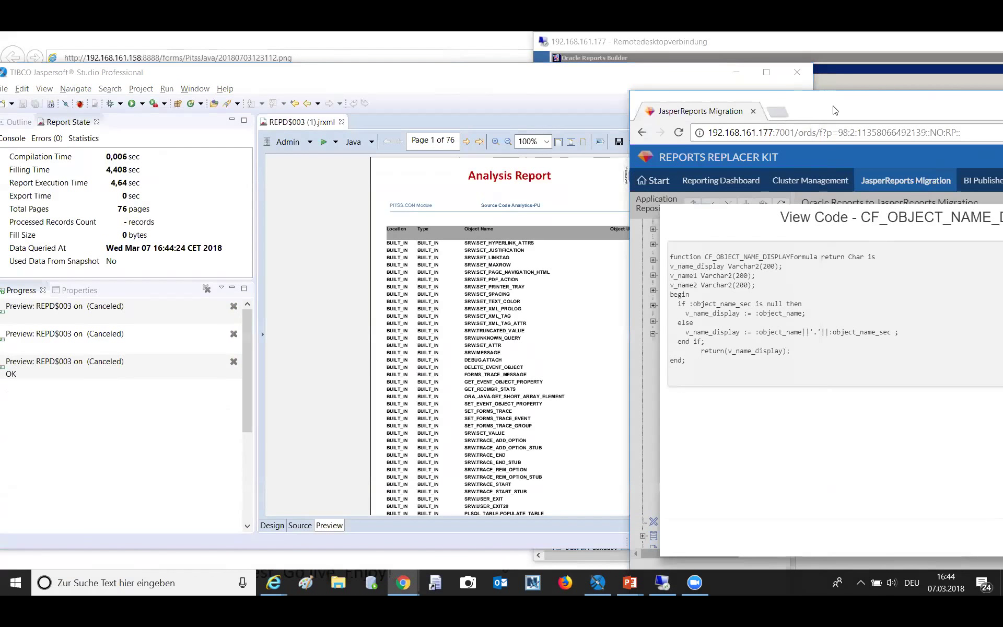
pyautogui.moveTo(834, 110); pyautogui.dragTo(415, 98)
pyautogui.click(812, 204)
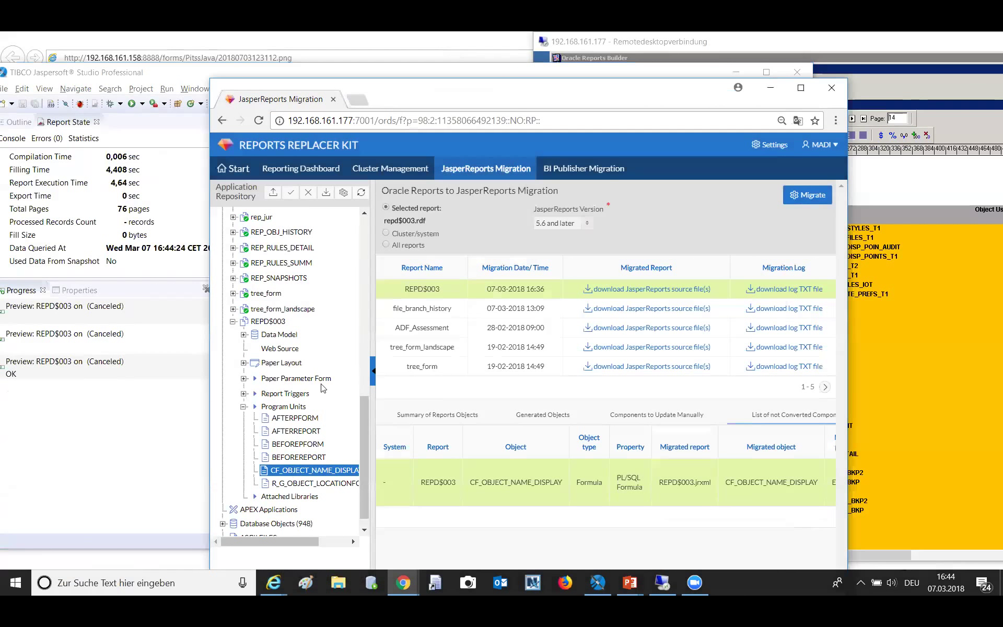
pyautogui.click(292, 484)
pyautogui.rightClick(303, 486)
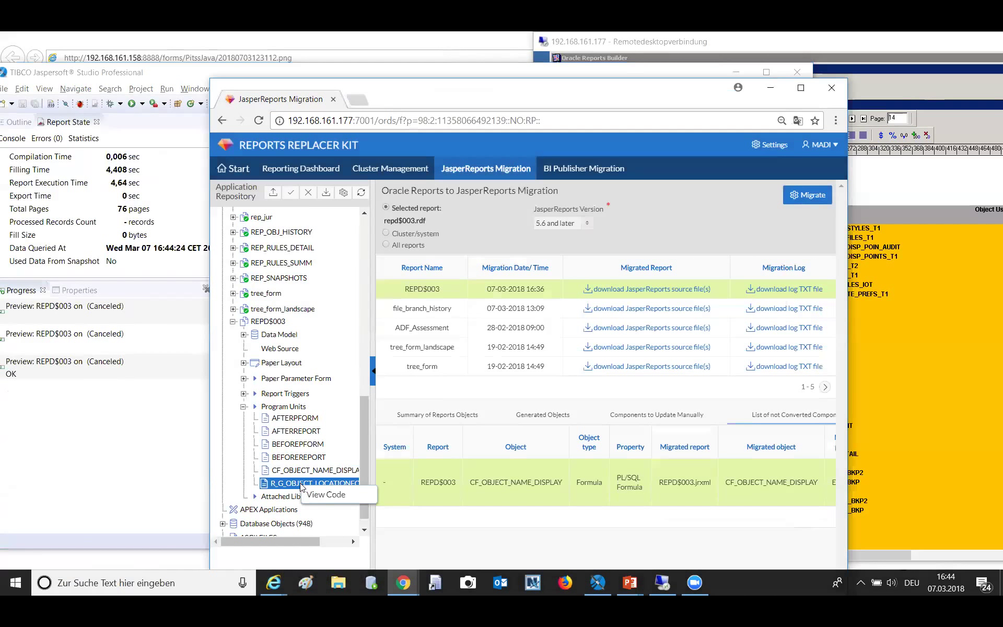
pyautogui.click(315, 494)
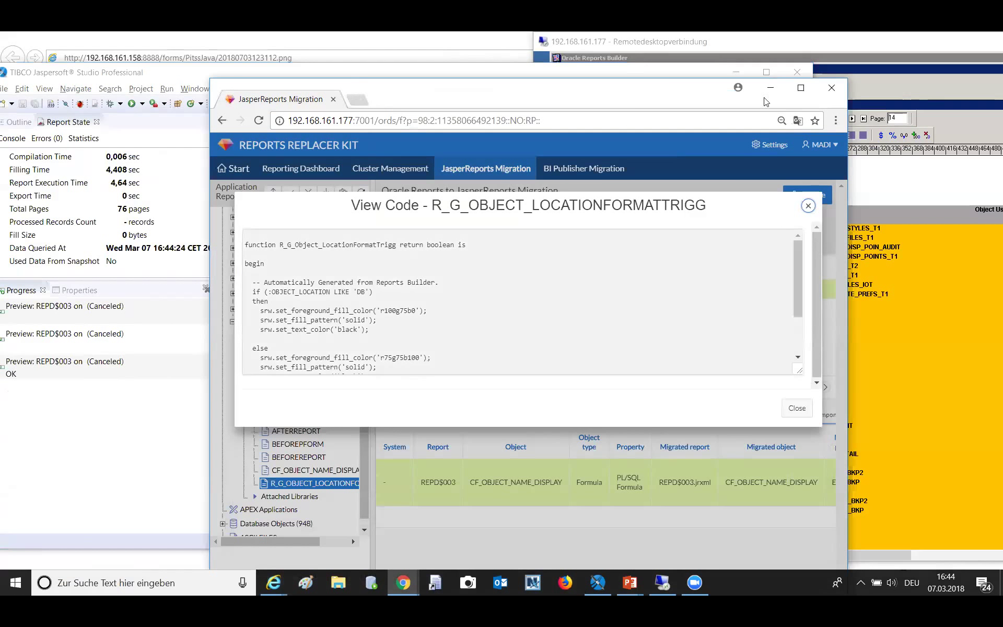
pyautogui.moveTo(364, 92); pyautogui.dragTo(769, 103)
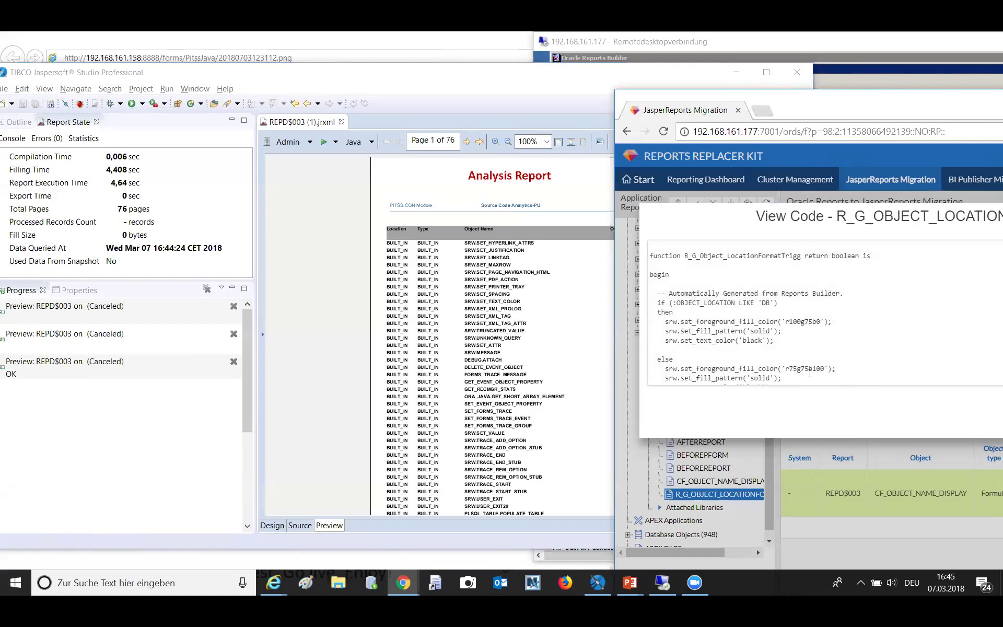
# Step: Return to Jaspersoft Studio's design view of REPD$003 and create a new style under the report's Styles
pyautogui.click(272, 525)
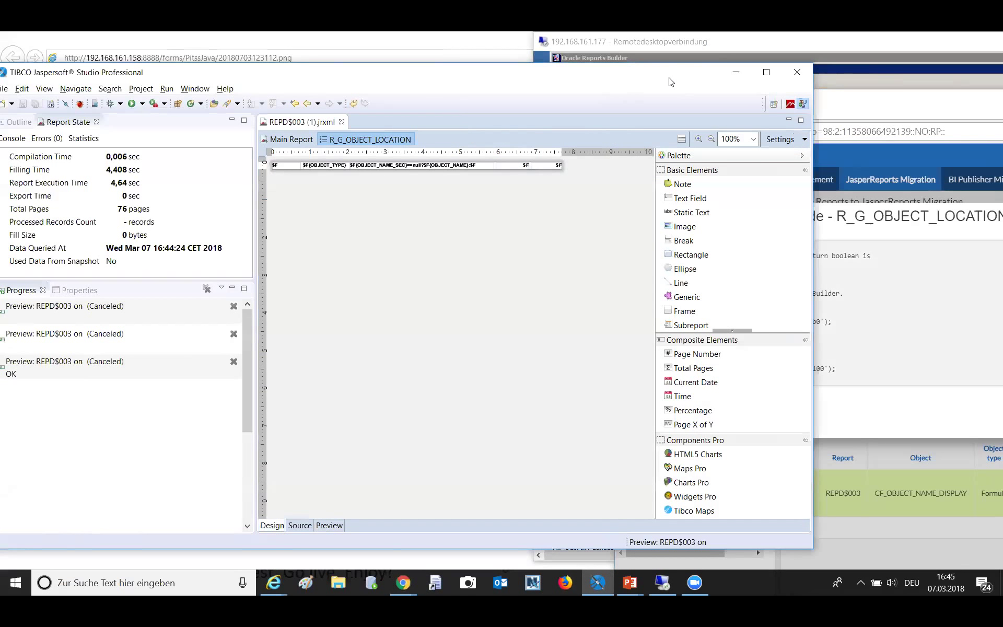
pyautogui.moveTo(659, 79); pyautogui.dragTo(555, 80)
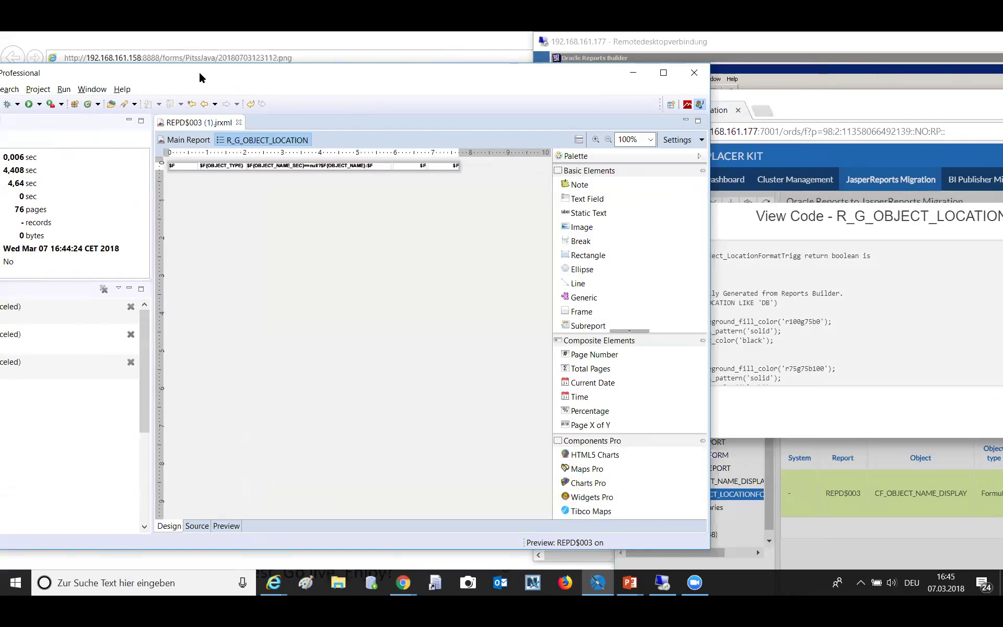
pyautogui.moveTo(200, 77); pyautogui.dragTo(325, 83)
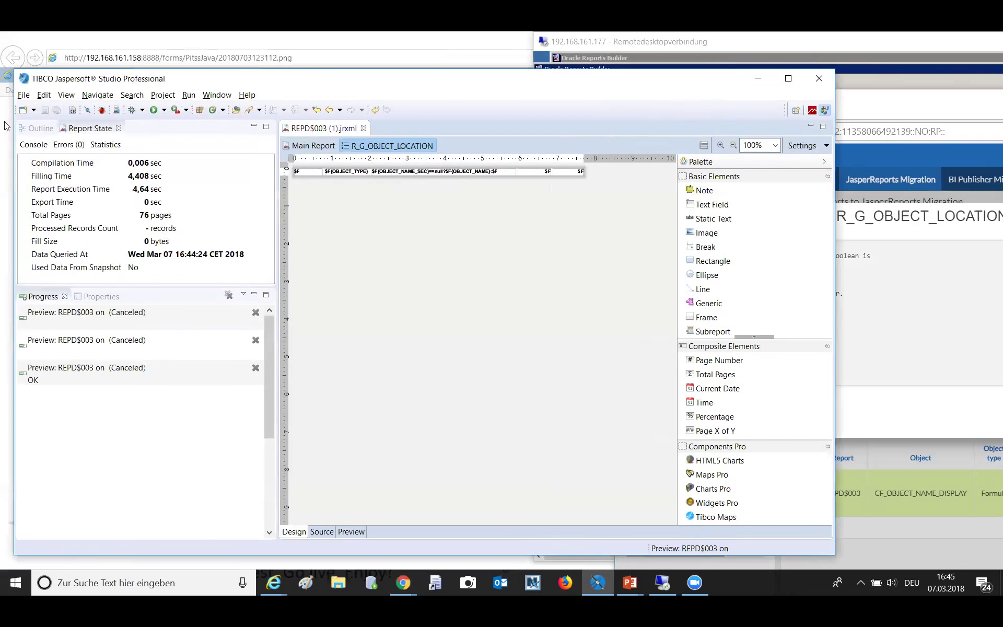
pyautogui.click(42, 129)
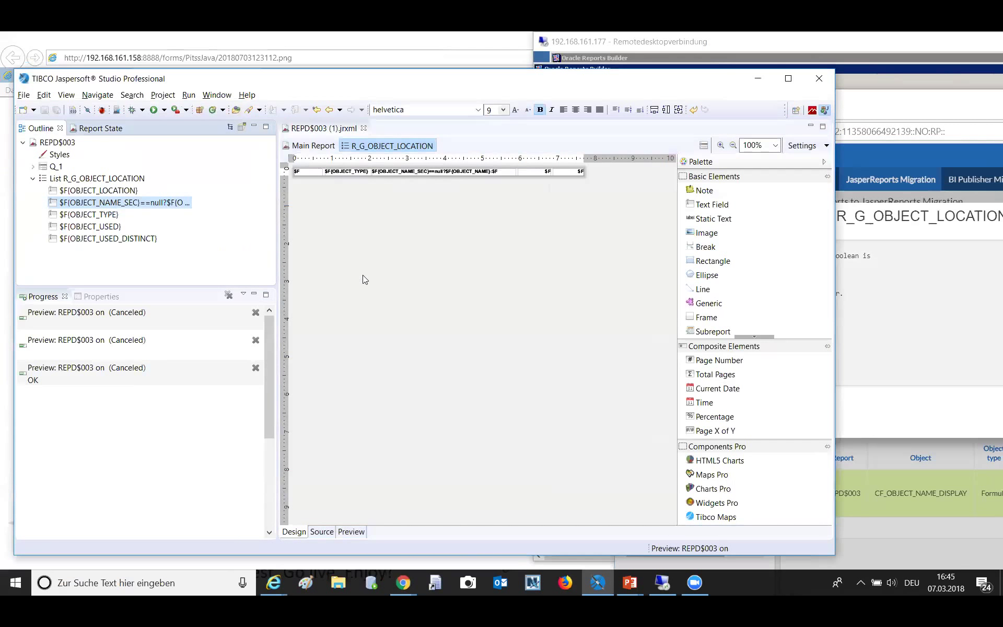
pyautogui.click(56, 155)
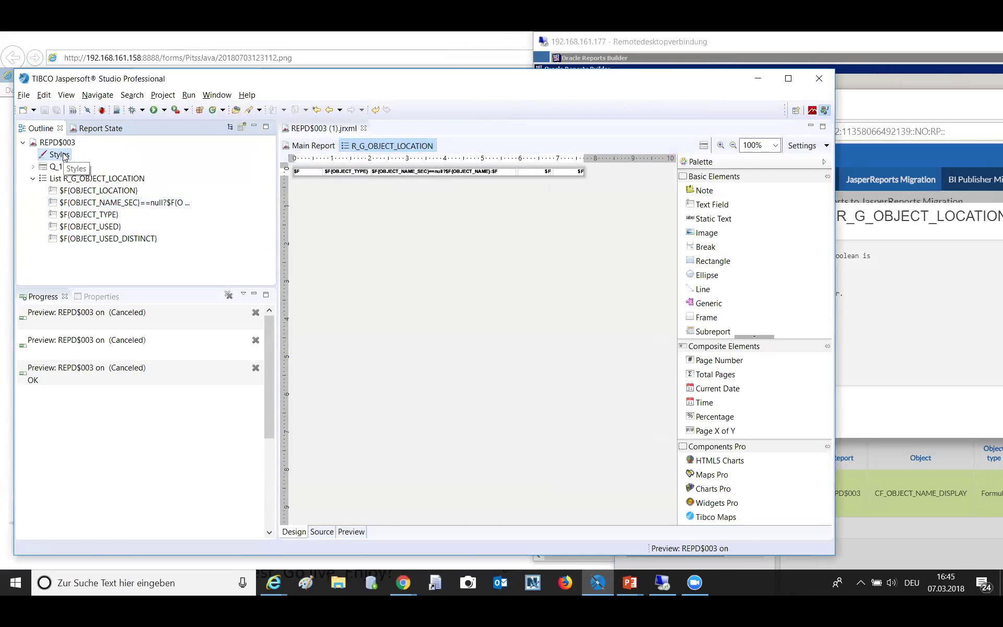
pyautogui.rightClick(61, 157)
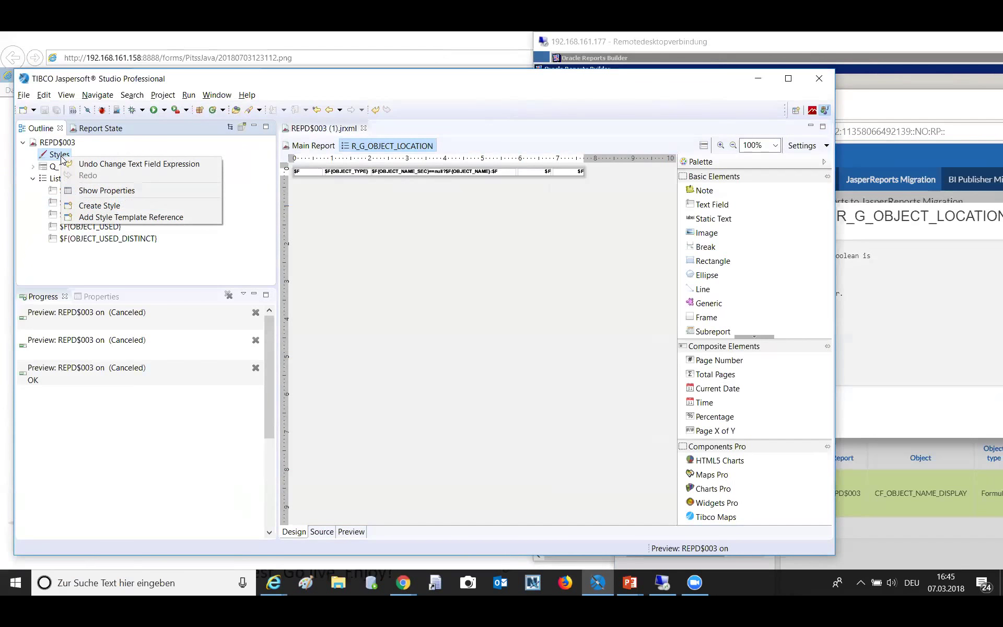
pyautogui.click(114, 205)
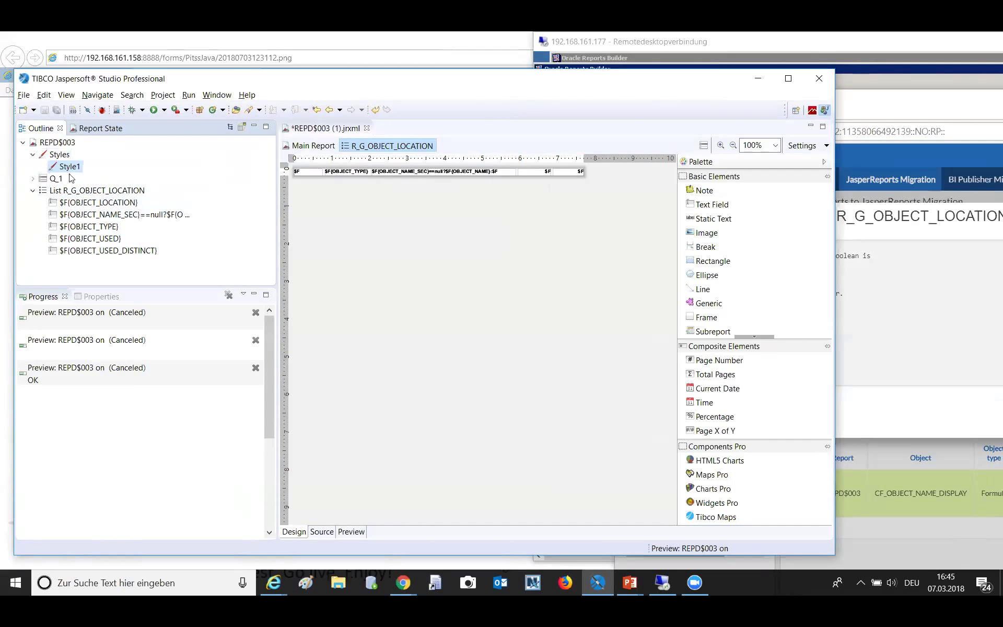
# Step: Rename the new report style as OBJ_STYLES in its style properties
pyautogui.click(110, 297)
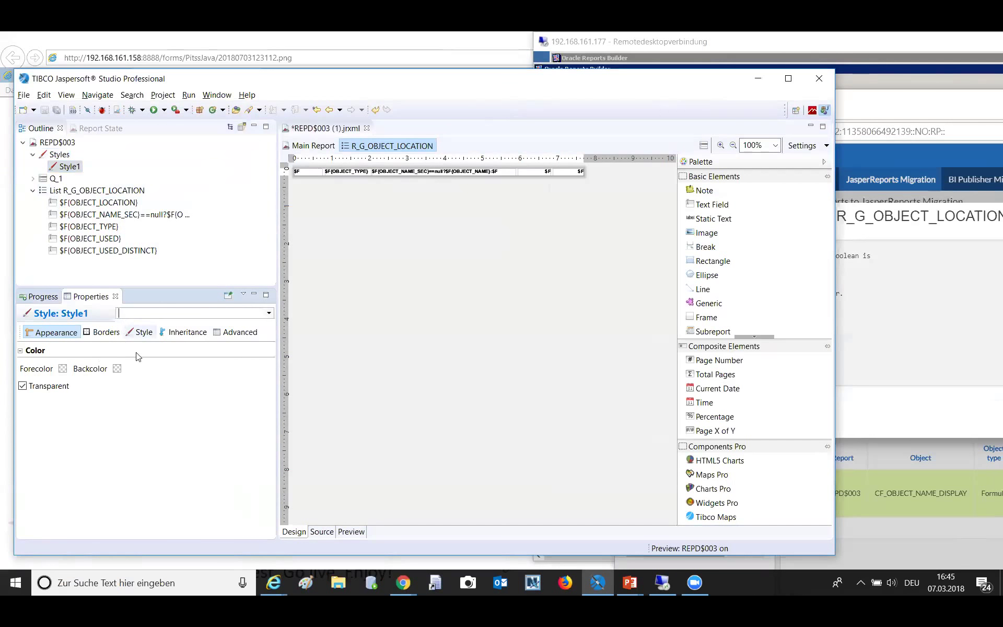
pyautogui.click(142, 337)
pyautogui.doubleClick(122, 352)
pyautogui.write('o')
pyautogui.press('Down')
pyautogui.press('Down')
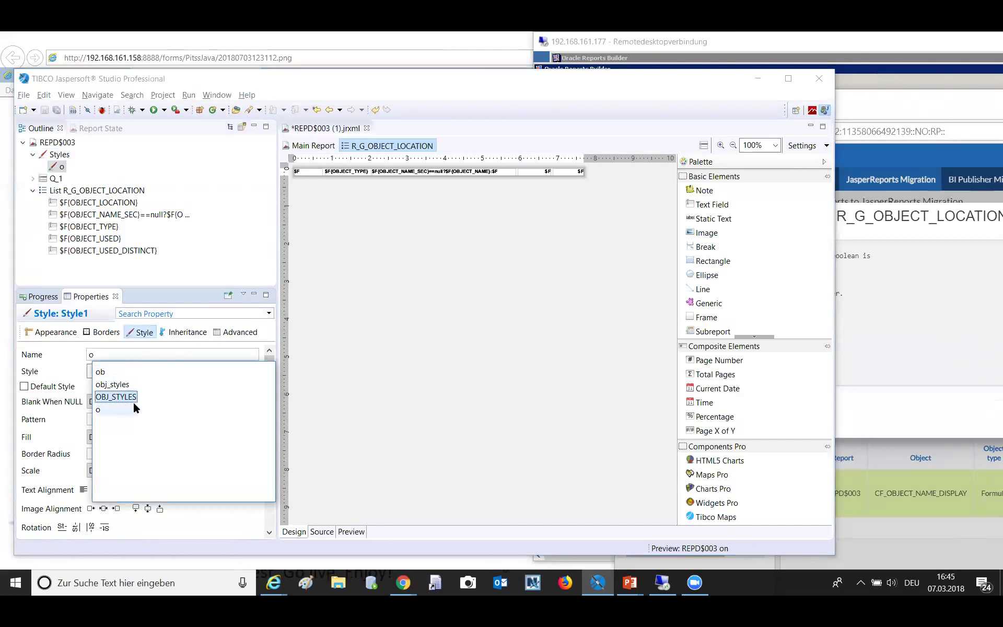
pyautogui.press('Return')
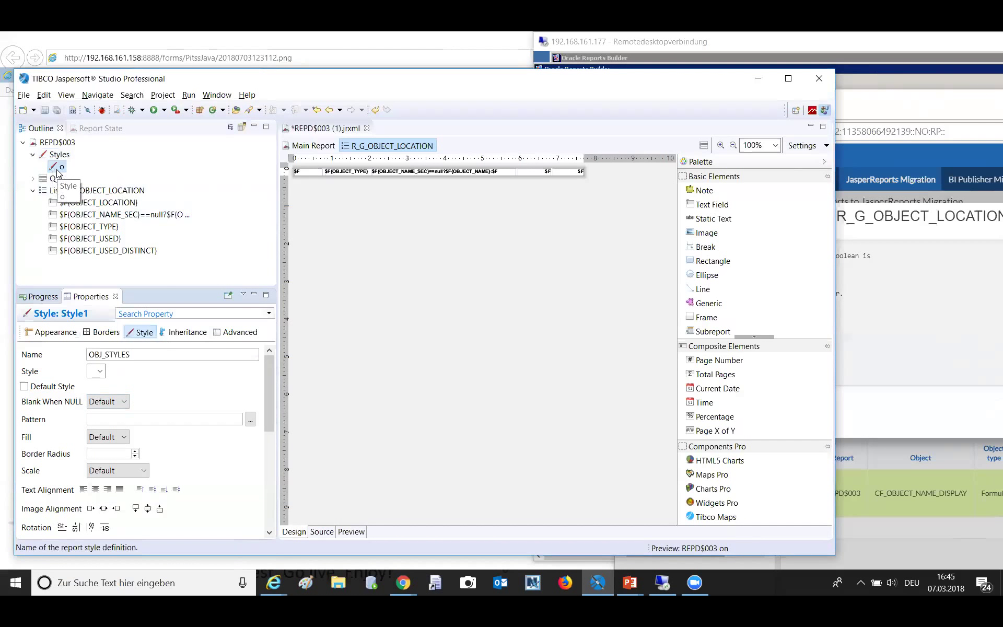
# Step: Create a conditional style under the OBJ_STYLES style
pyautogui.click(58, 169)
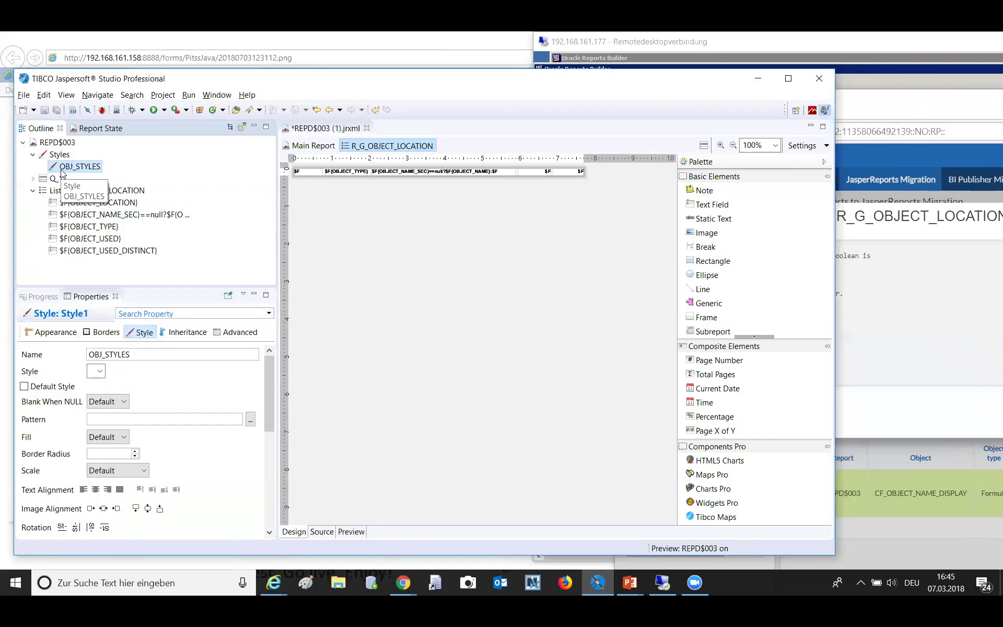
pyautogui.rightClick(91, 170)
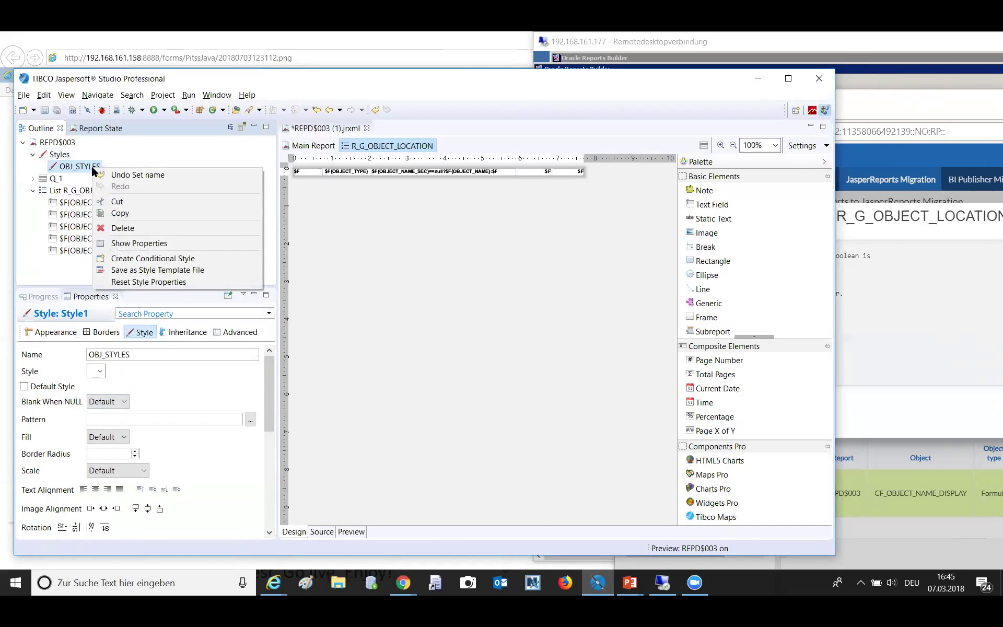
pyautogui.click(135, 260)
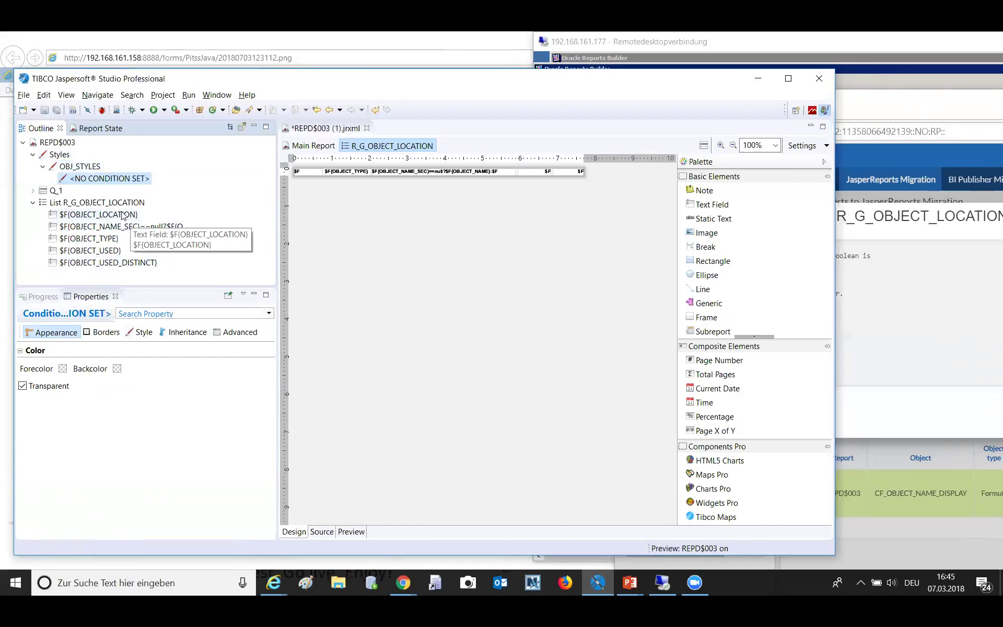
# Step: Set the new conditional style's expression to $F{OBJECT_LOCATION}.equals( "DB" ), using the Q_1 field and keeping the trigger code in view
pyautogui.click(137, 335)
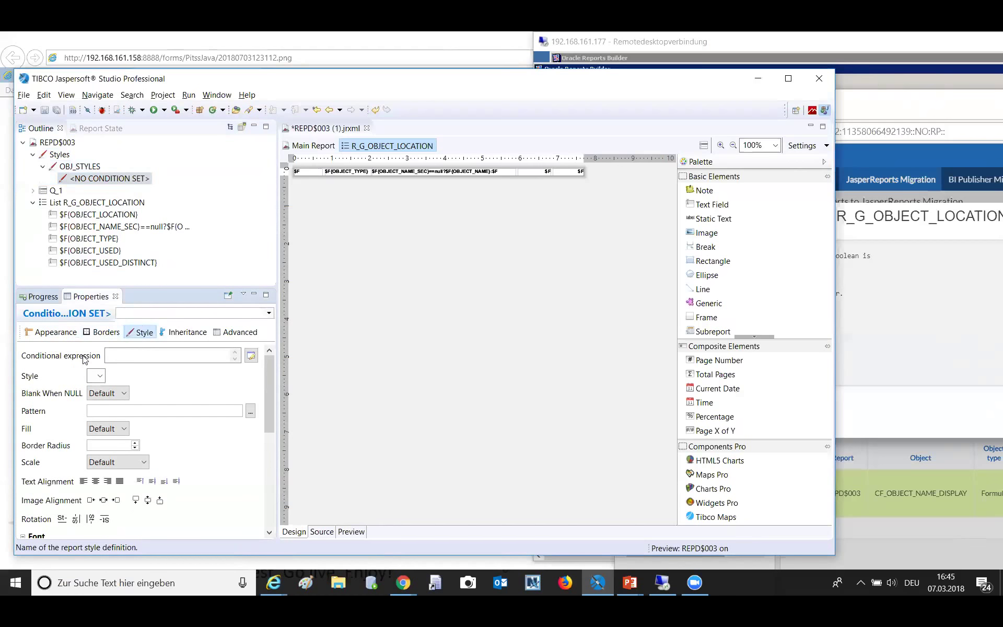
pyautogui.click(251, 356)
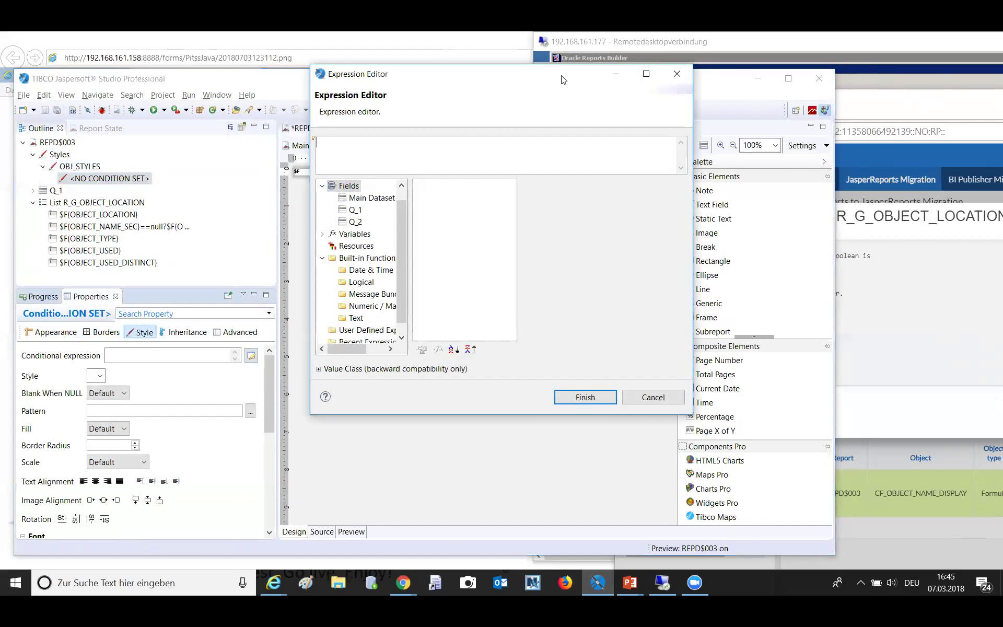
pyautogui.click(678, 73)
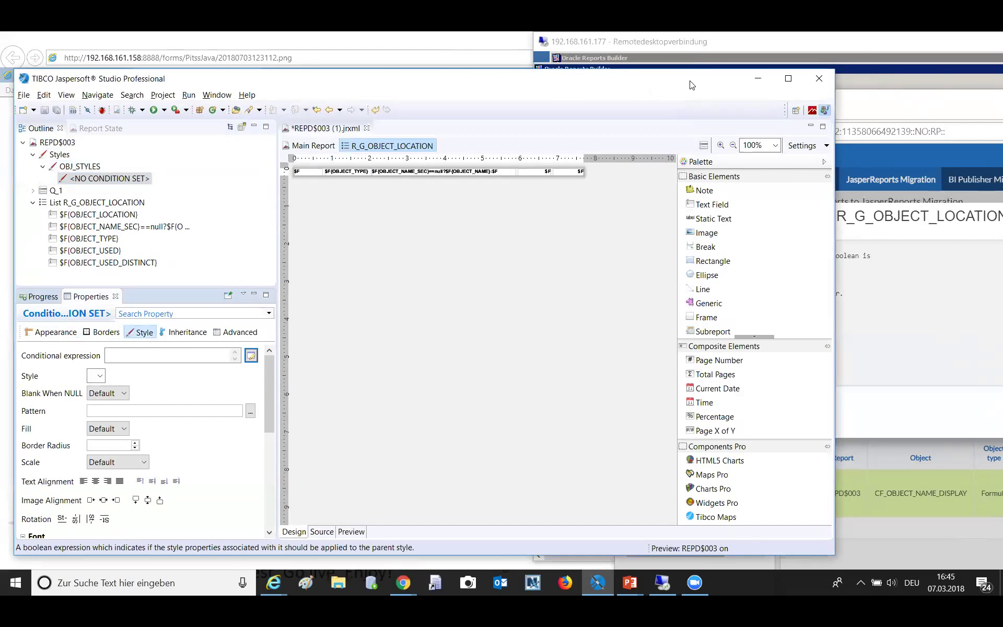
pyautogui.moveTo(692, 85); pyautogui.dragTo(499, 79)
pyautogui.click(59, 350)
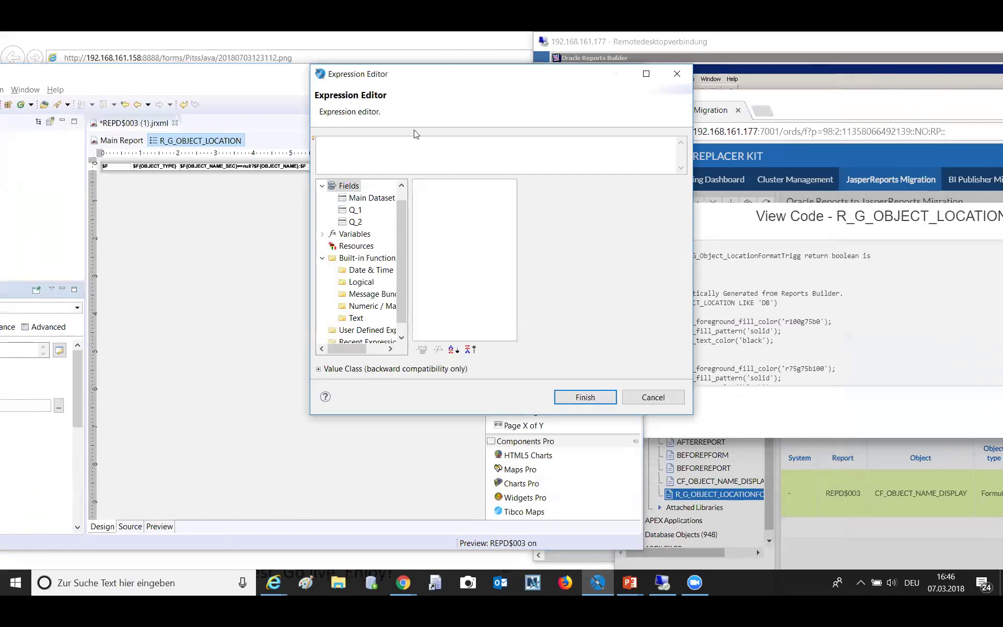
pyautogui.moveTo(453, 83); pyautogui.dragTo(346, 112)
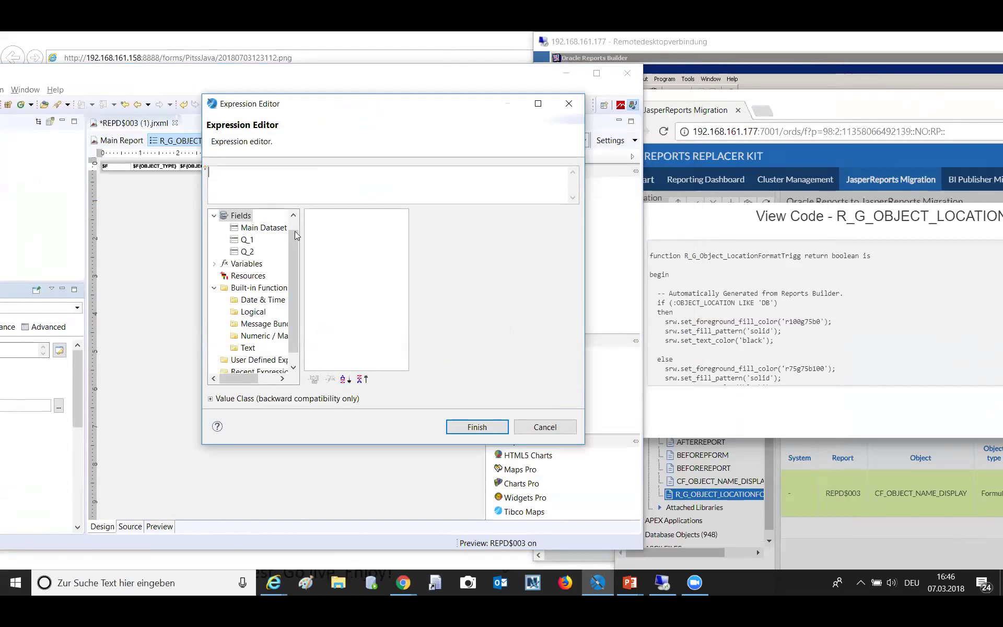
pyautogui.click(253, 242)
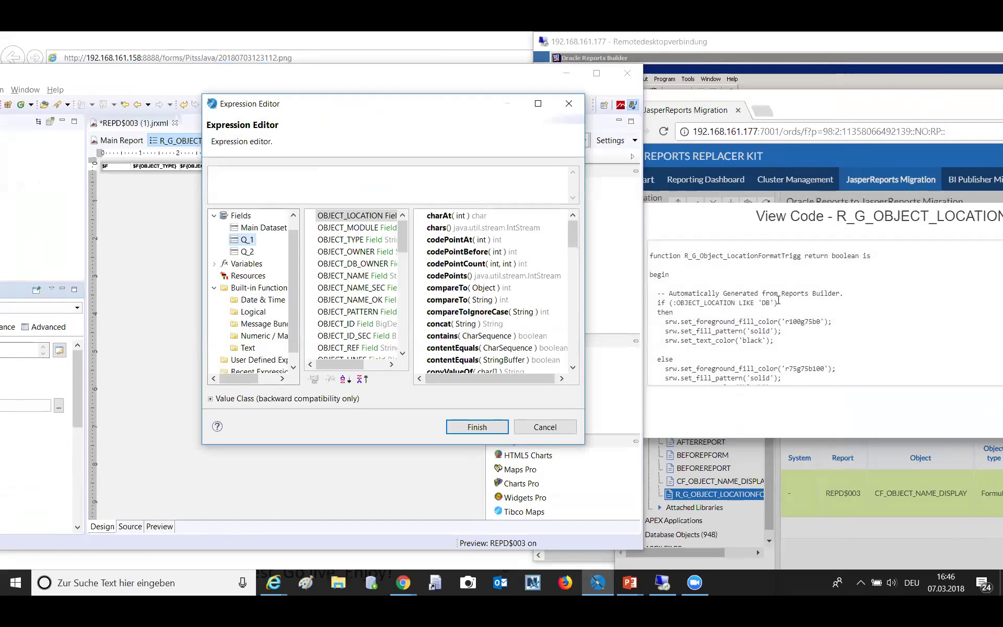
pyautogui.click(356, 219)
pyautogui.moveTo(573, 229); pyautogui.dragTo(576, 263)
pyautogui.doubleClick(444, 251)
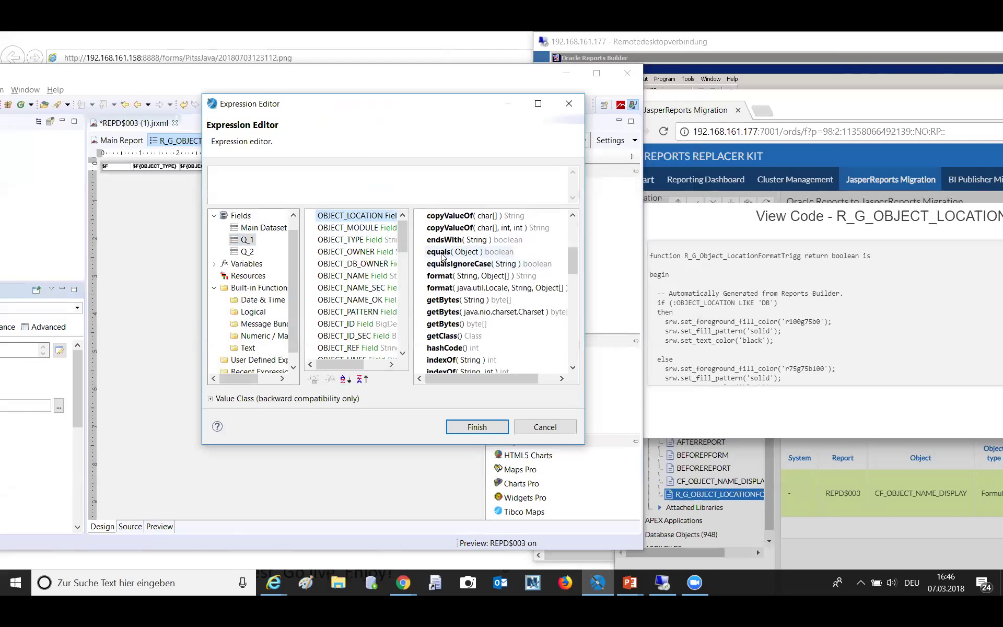
pyautogui.write('"DB" )')
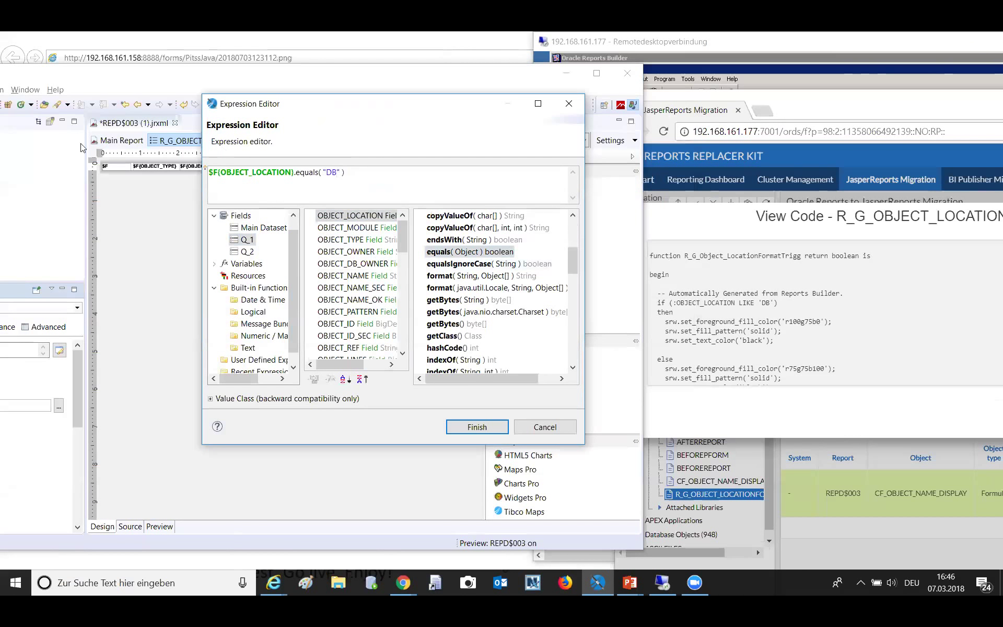
pyautogui.click(474, 426)
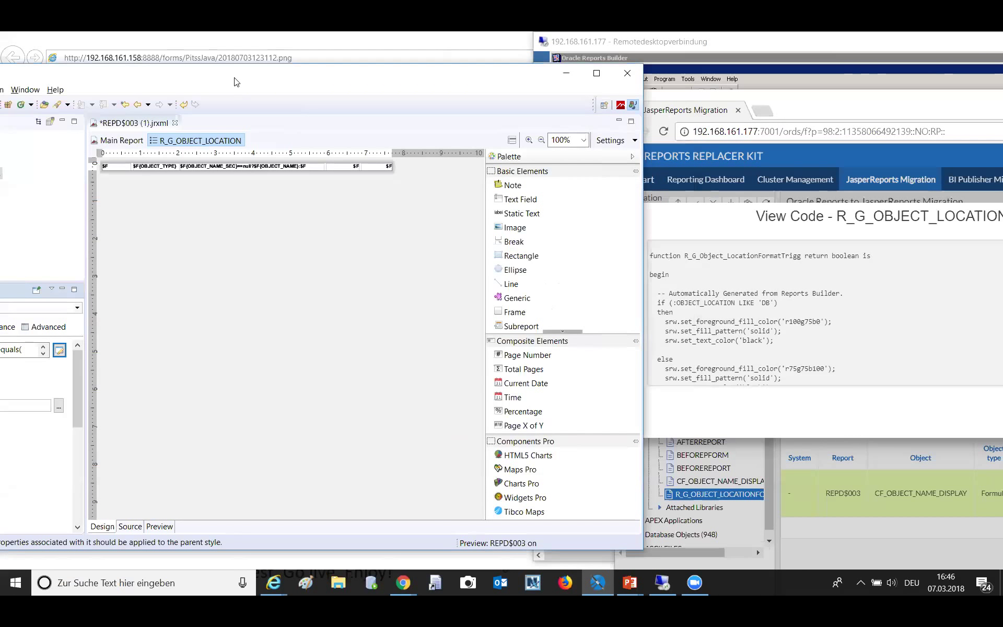
# Step: Give the "DB" conditional style a yellow-orange backcolor (RGB 255, 204, 0) and turn off its transparency
pyautogui.moveTo(235, 82); pyautogui.dragTo(543, 77)
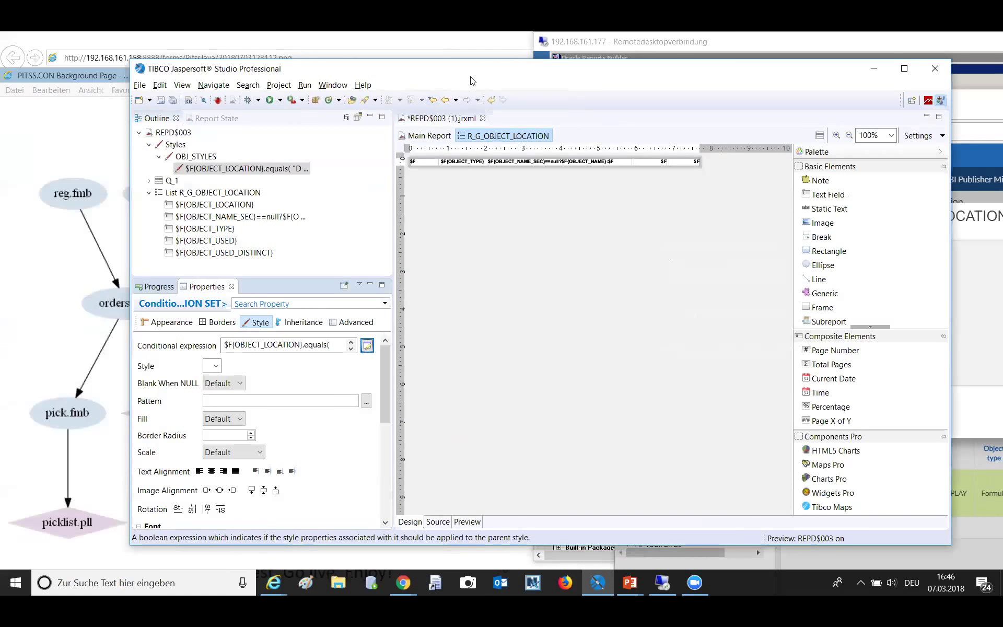
pyautogui.click(162, 322)
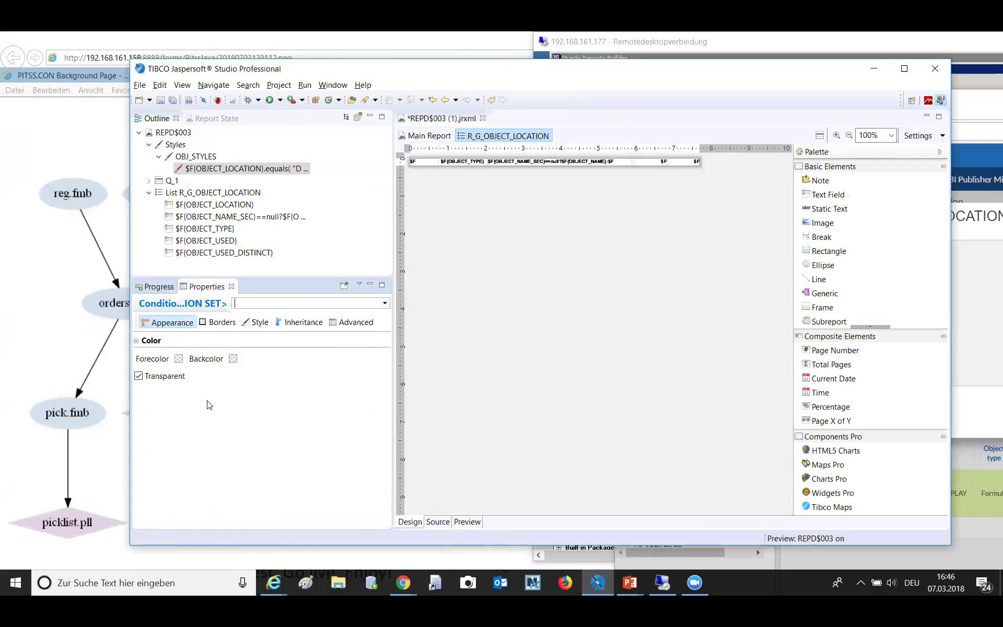
pyautogui.click(232, 359)
pyautogui.click(415, 166)
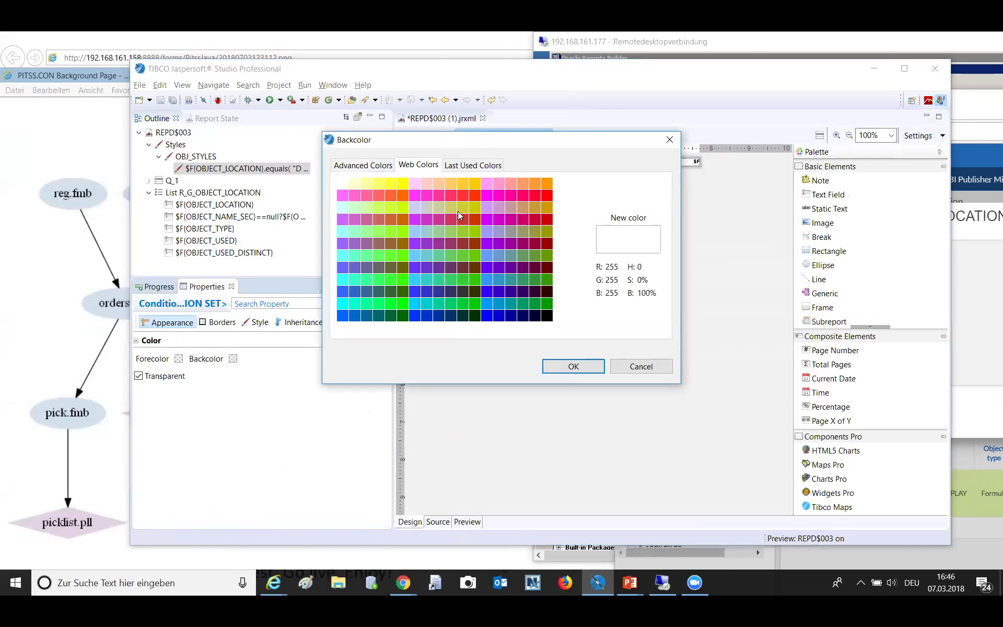
pyautogui.click(474, 184)
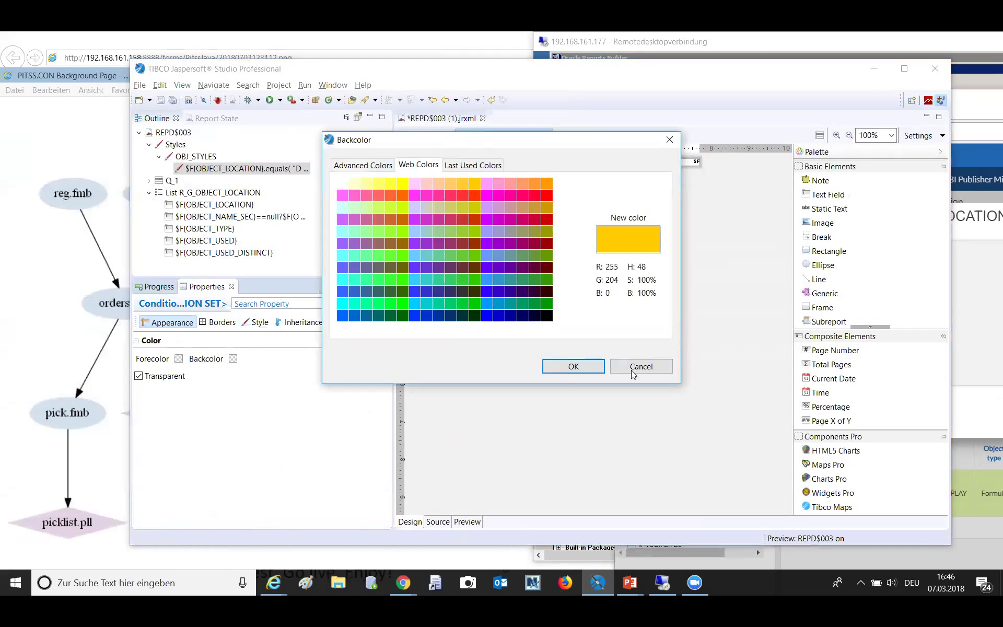
pyautogui.click(573, 367)
pyautogui.click(139, 376)
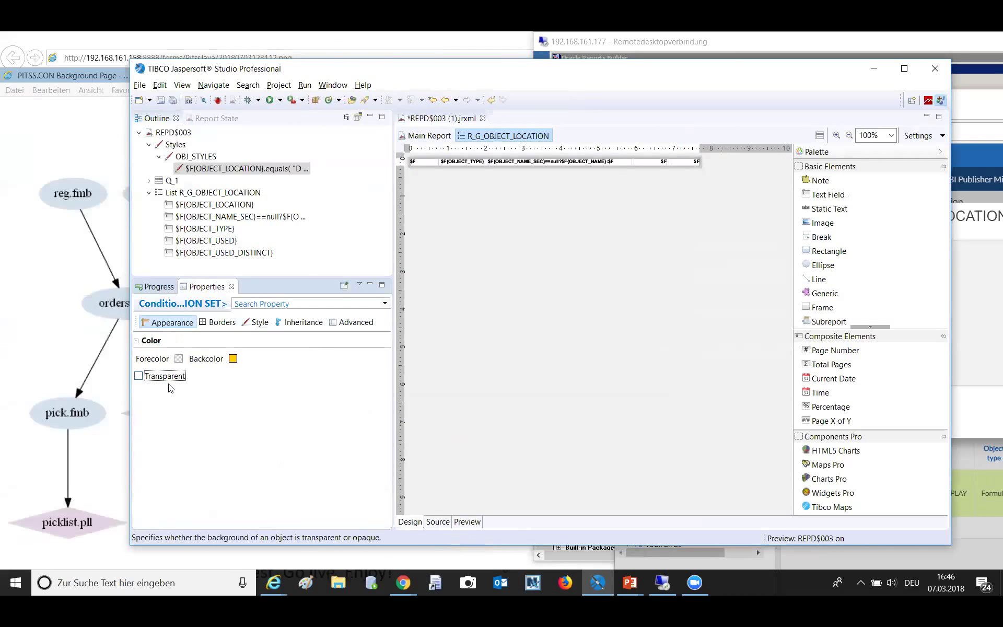
# Step: Add a second conditional style under OBJ_STYLES
pyautogui.click(193, 156)
pyautogui.rightClick(193, 156)
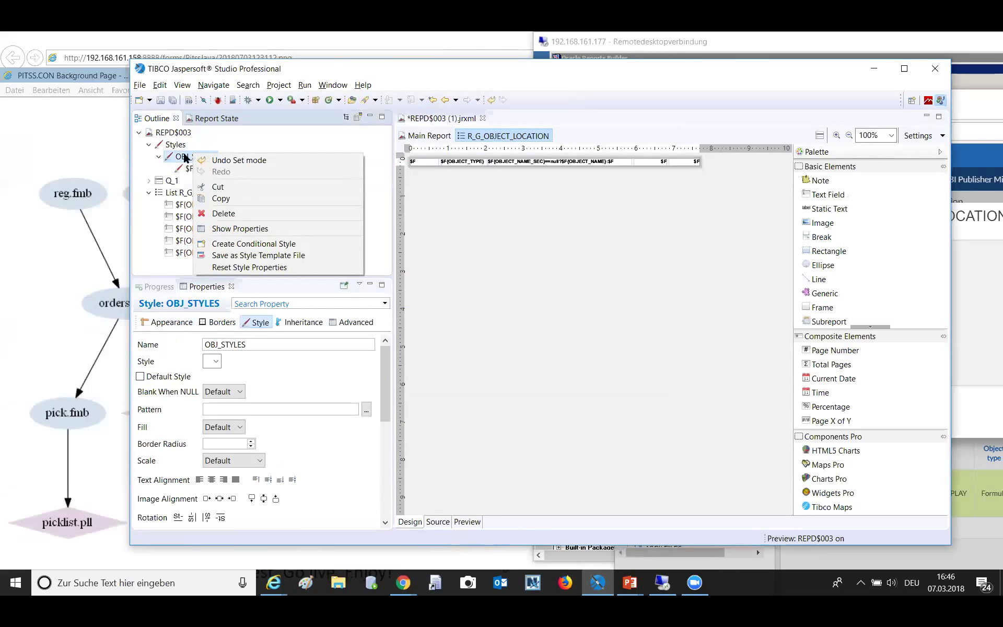
pyautogui.click(253, 244)
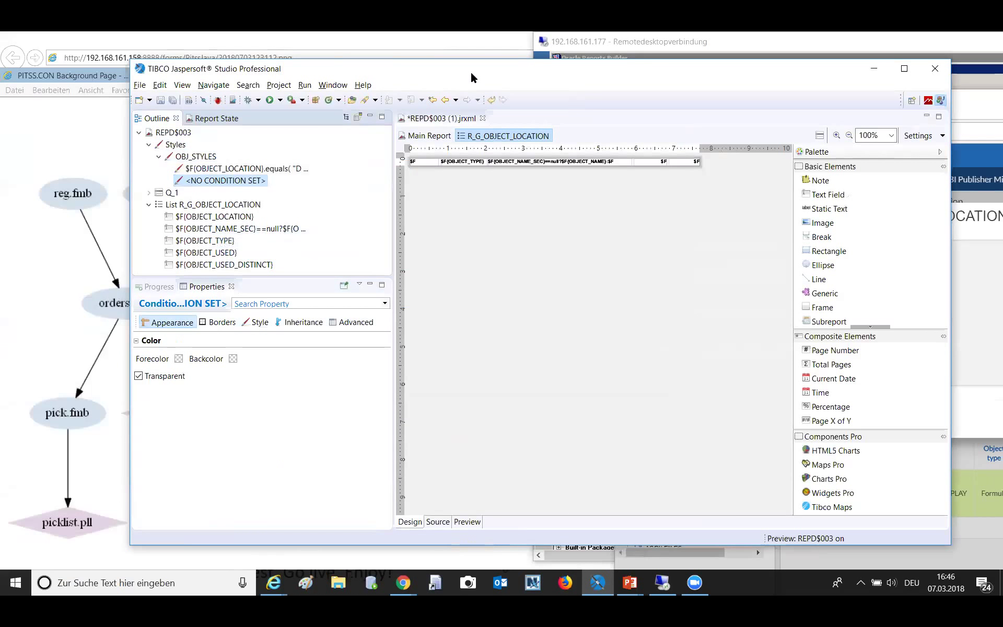
# Step: Set the second conditional style's expression to NOT($F{OBJECT_LOCATION}.equals( "DB" ))
pyautogui.moveTo(472, 77); pyautogui.dragTo(297, 75)
pyautogui.click(82, 320)
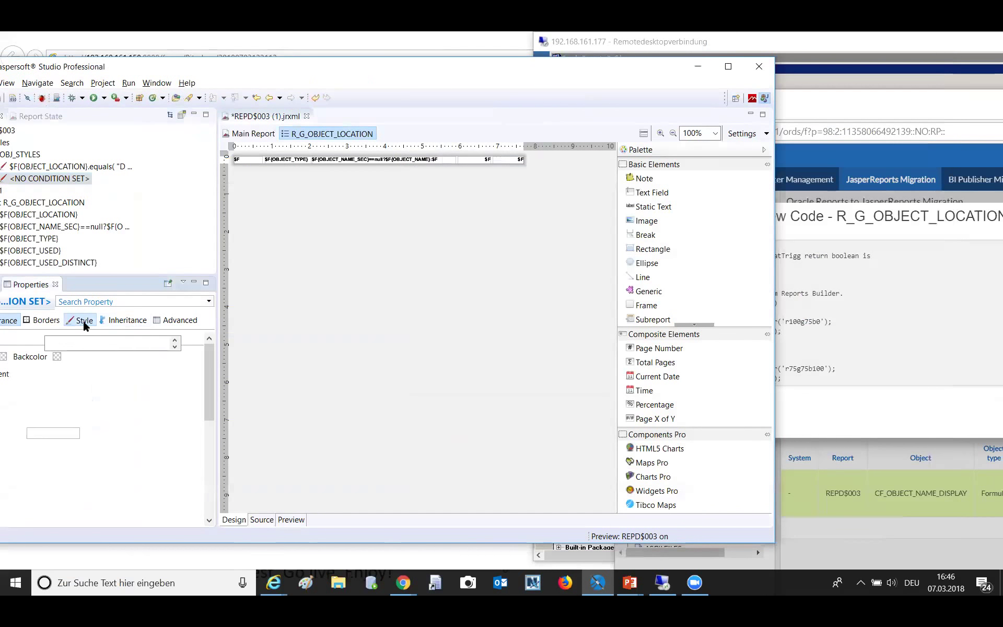
pyautogui.click(191, 344)
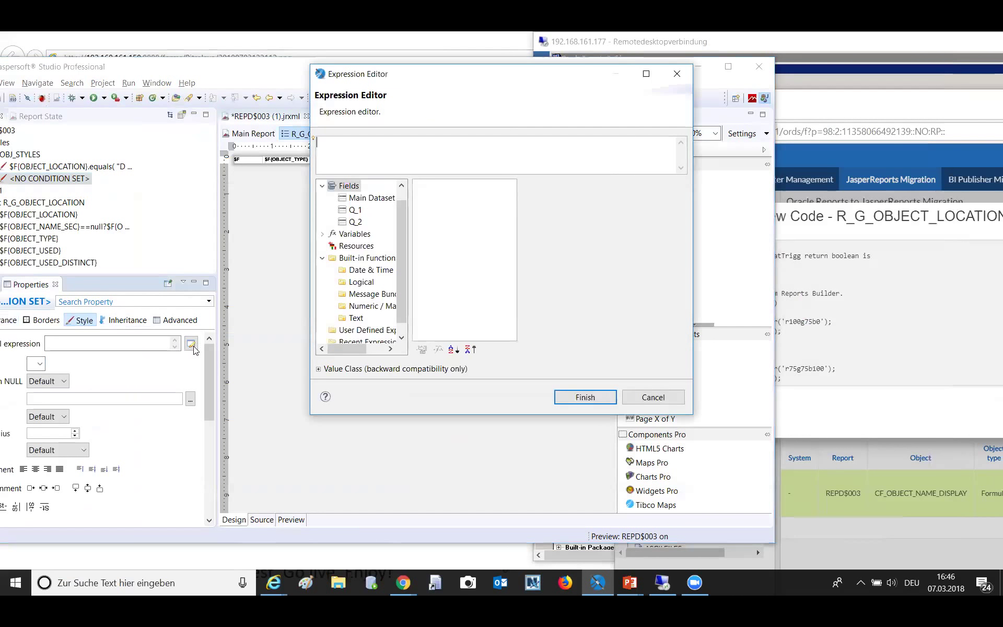
pyautogui.click(356, 209)
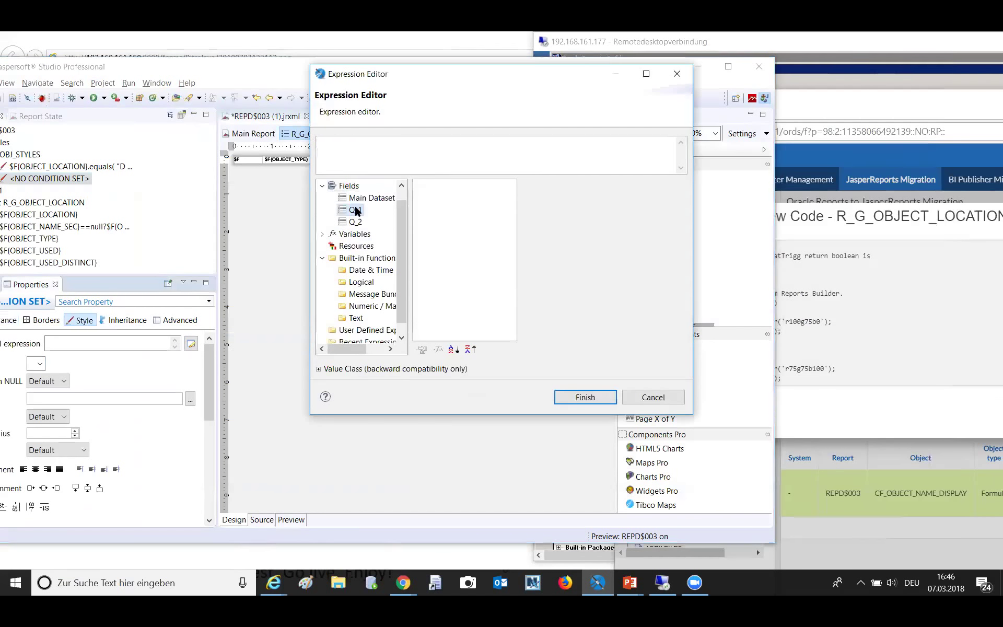
pyautogui.moveTo(682, 204); pyautogui.dragTo(683, 230)
pyautogui.doubleClick(546, 235)
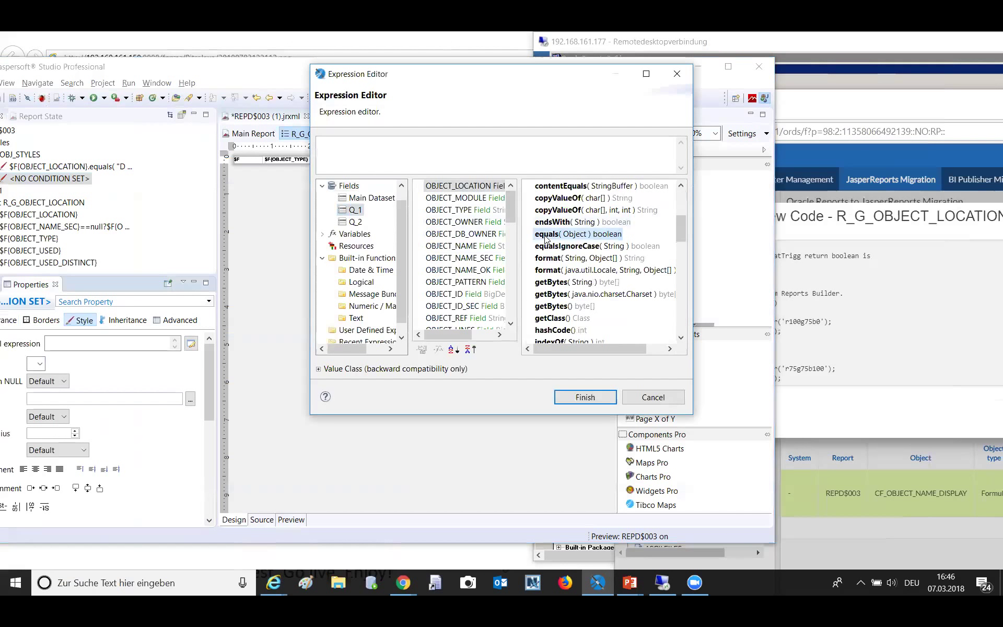
pyautogui.doubleClick(443, 143)
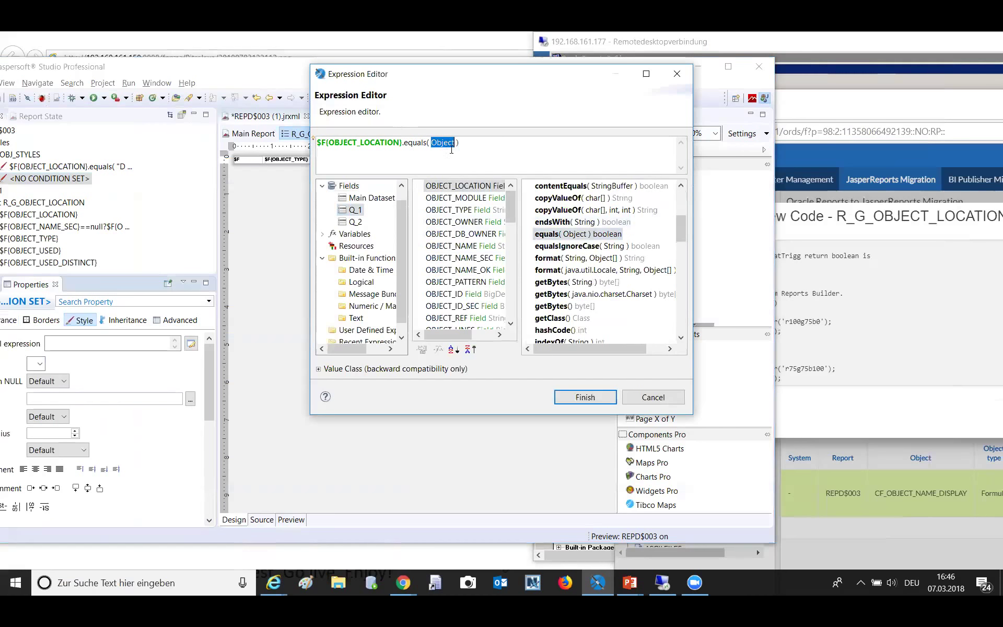
pyautogui.write('"DB')
pyautogui.press('Home')
pyautogui.write('NOT(')
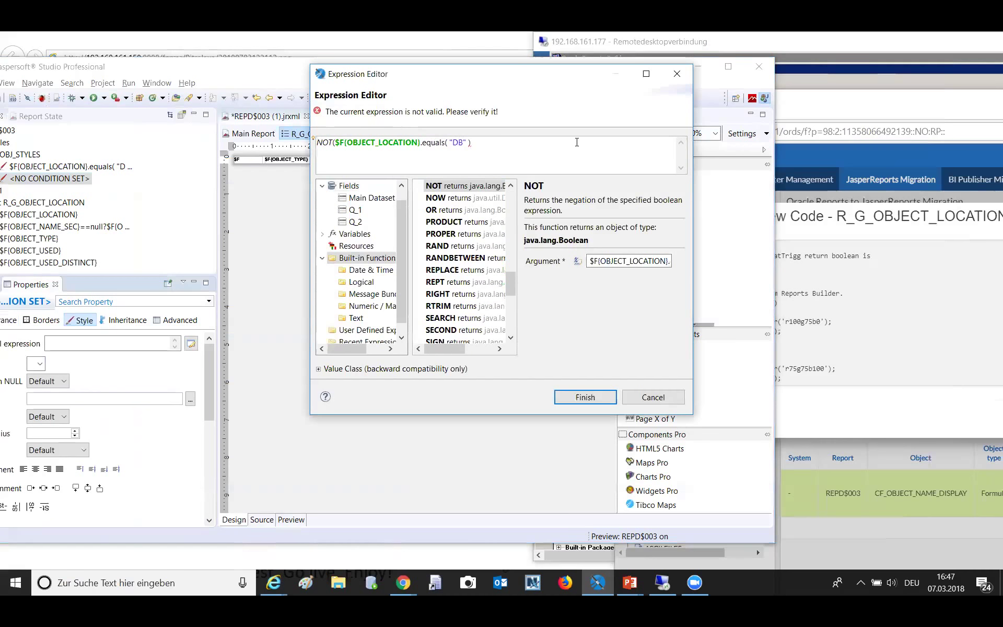
pyautogui.write(')')
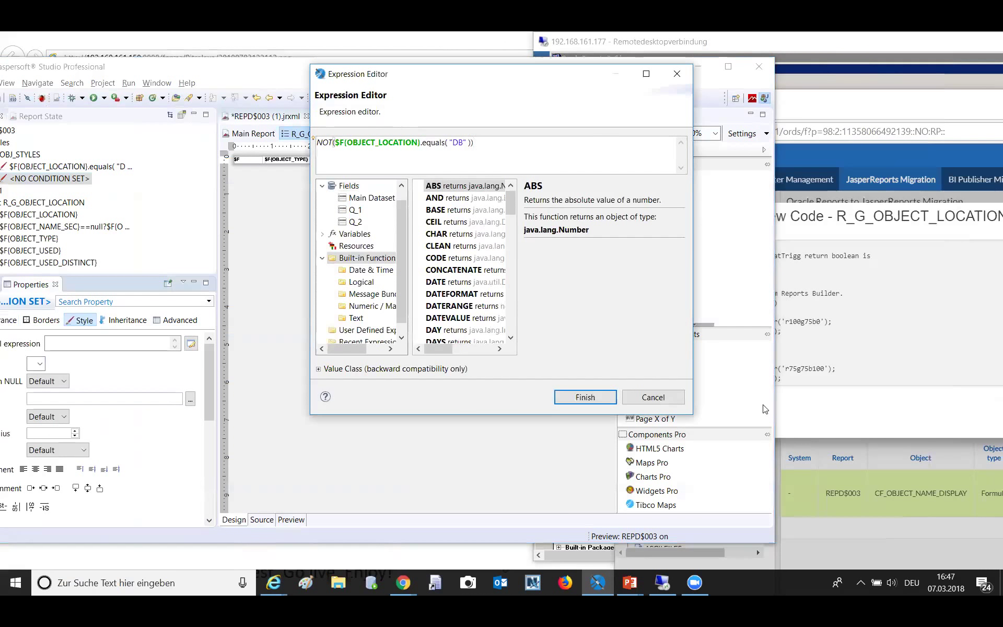
pyautogui.click(580, 396)
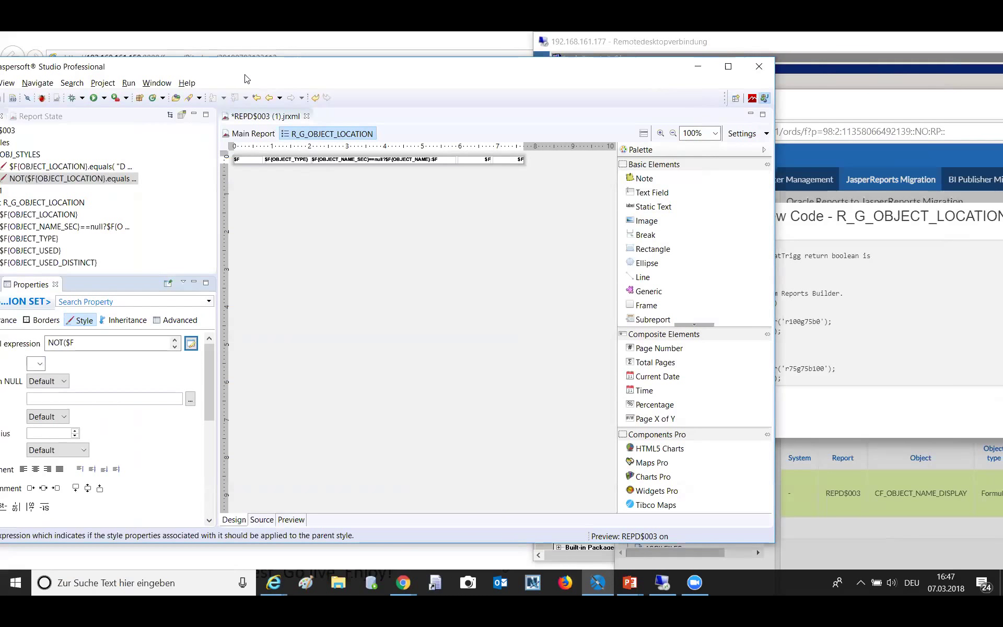
# Step: Give the NOT "DB" conditional style a light lavender backcolor (RGB 204, 204, 255) and turn off its transparency
pyautogui.moveTo(247, 79); pyautogui.dragTo(374, 85)
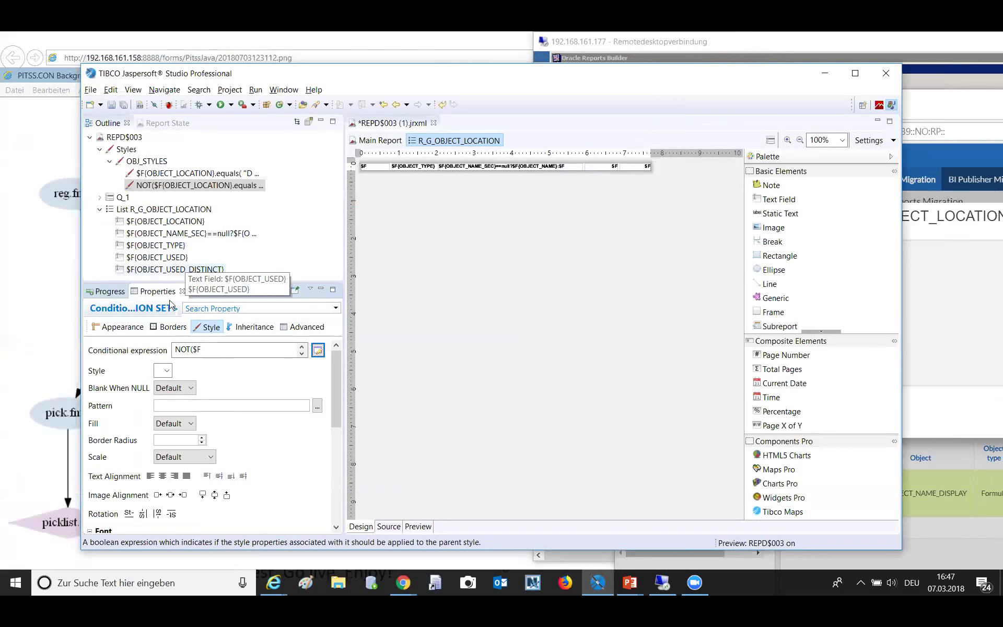
pyautogui.click(116, 327)
pyautogui.click(184, 363)
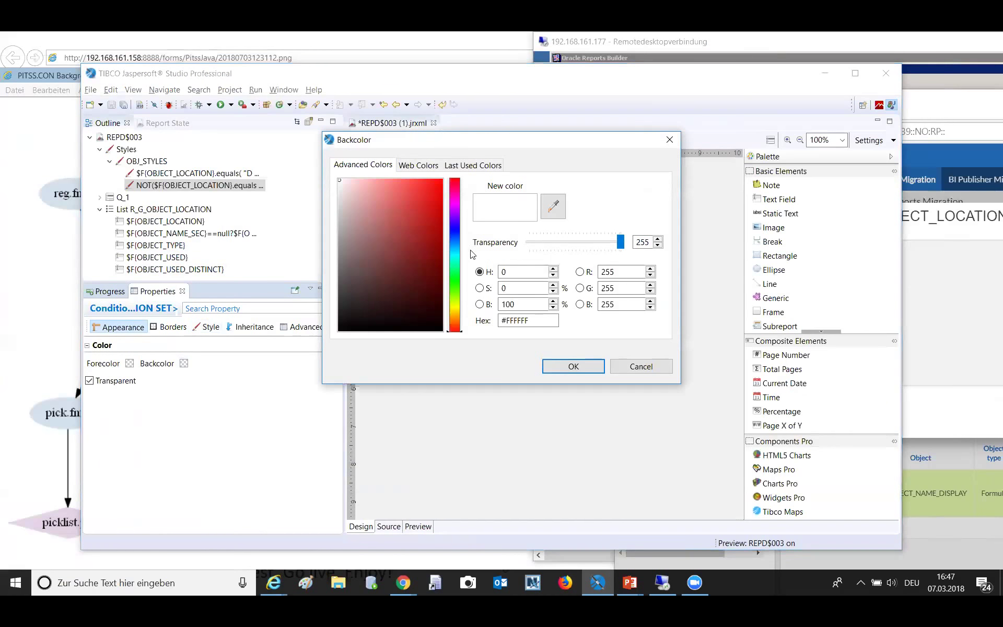
pyautogui.click(411, 168)
pyautogui.click(415, 209)
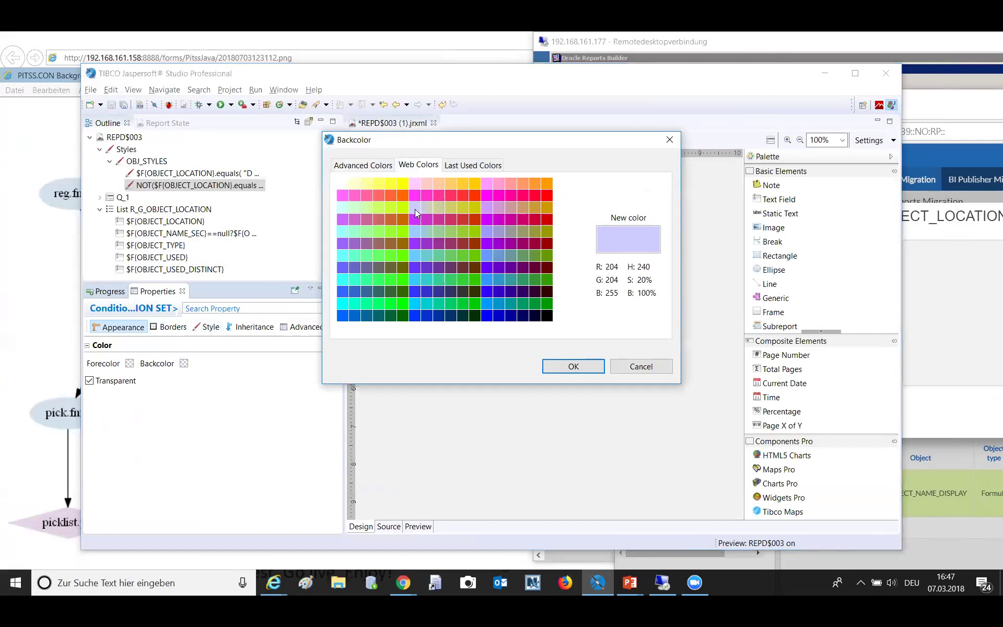
pyautogui.click(557, 374)
pyautogui.click(89, 380)
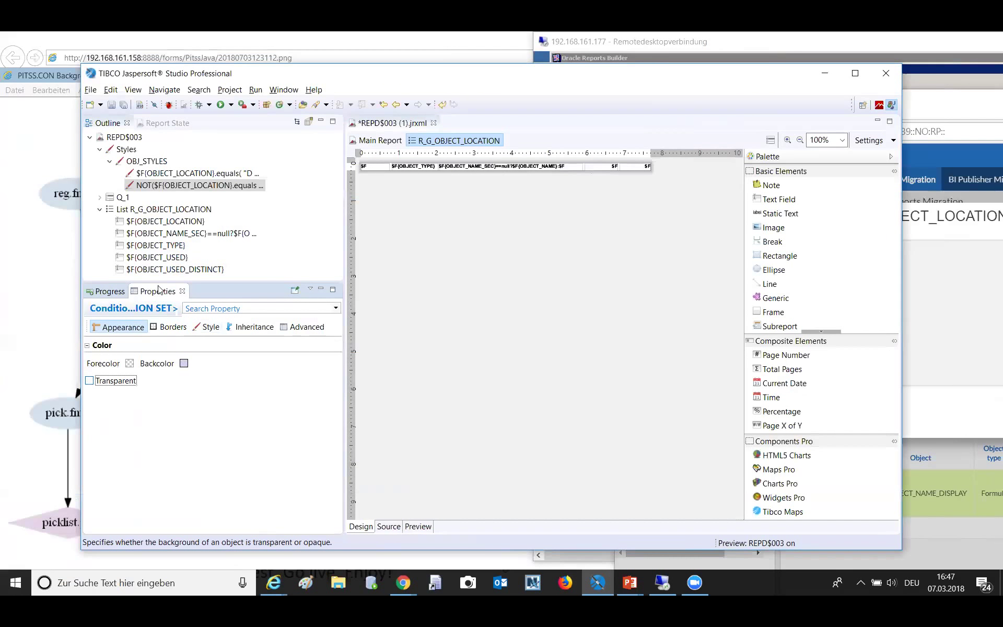
# Step: Enclose all five text fields of the R_G_OBJECT_LOCATION list into one frame
pyautogui.click(137, 161)
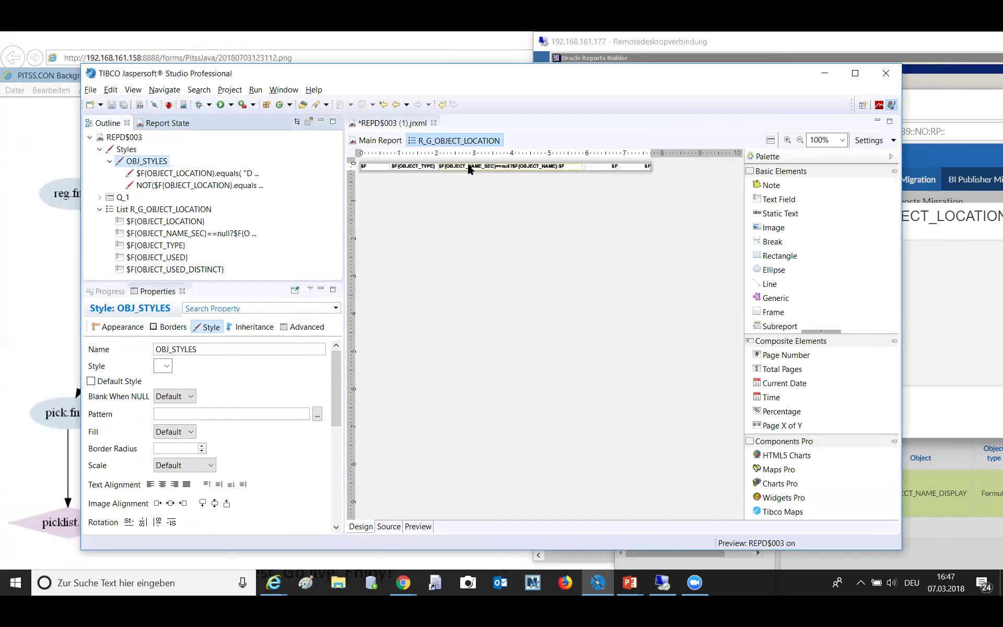
pyautogui.click(381, 166)
pyautogui.click(416, 167)
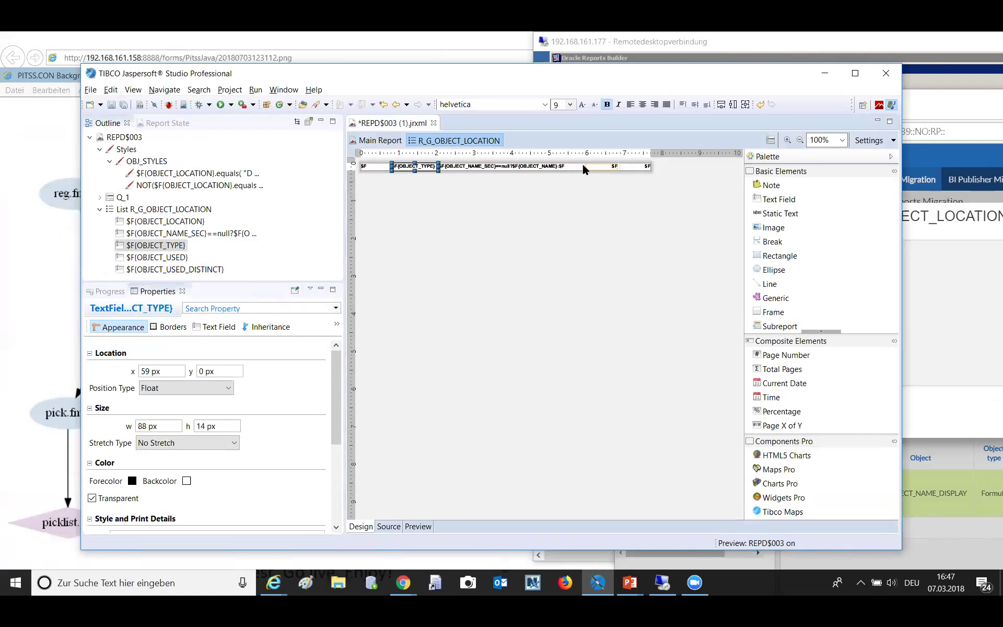
pyautogui.click(137, 221)
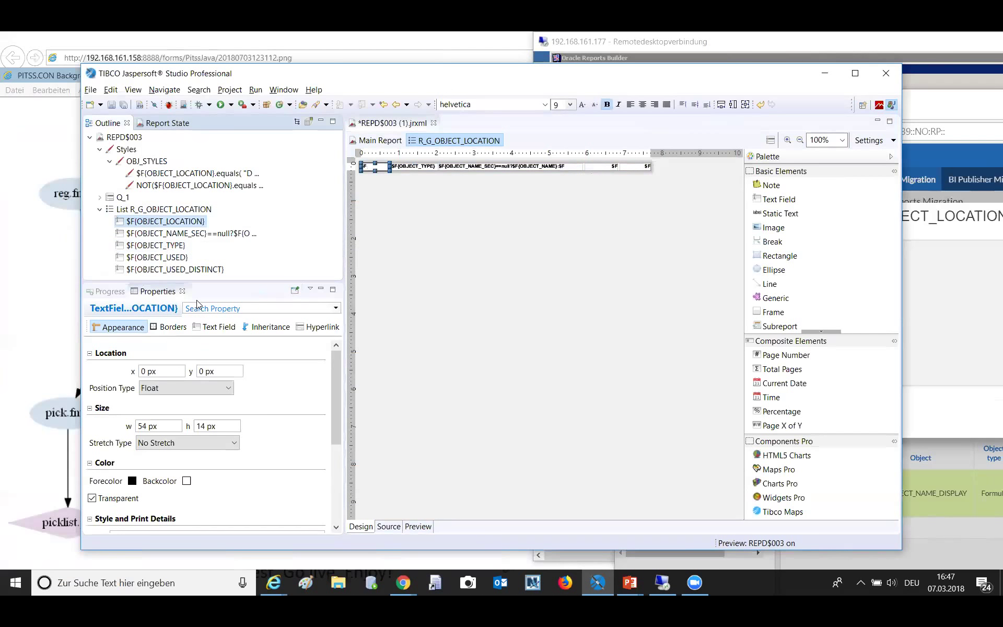
pyautogui.keyDown('shift'); pyautogui.click(159, 269); pyautogui.keyUp('shift')
pyautogui.rightClick(163, 253)
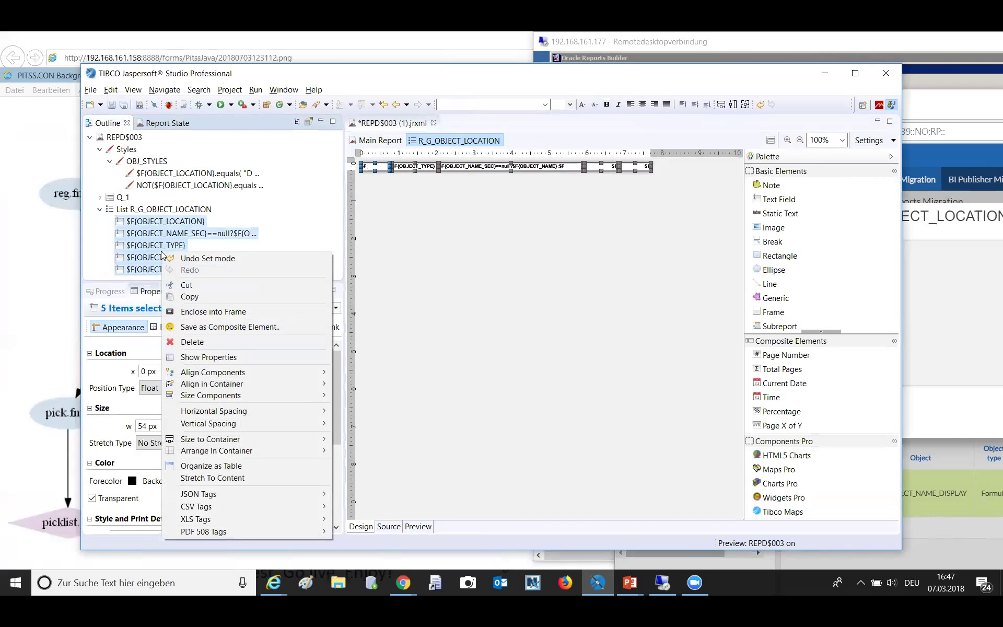
pyautogui.moveTo(223, 439)
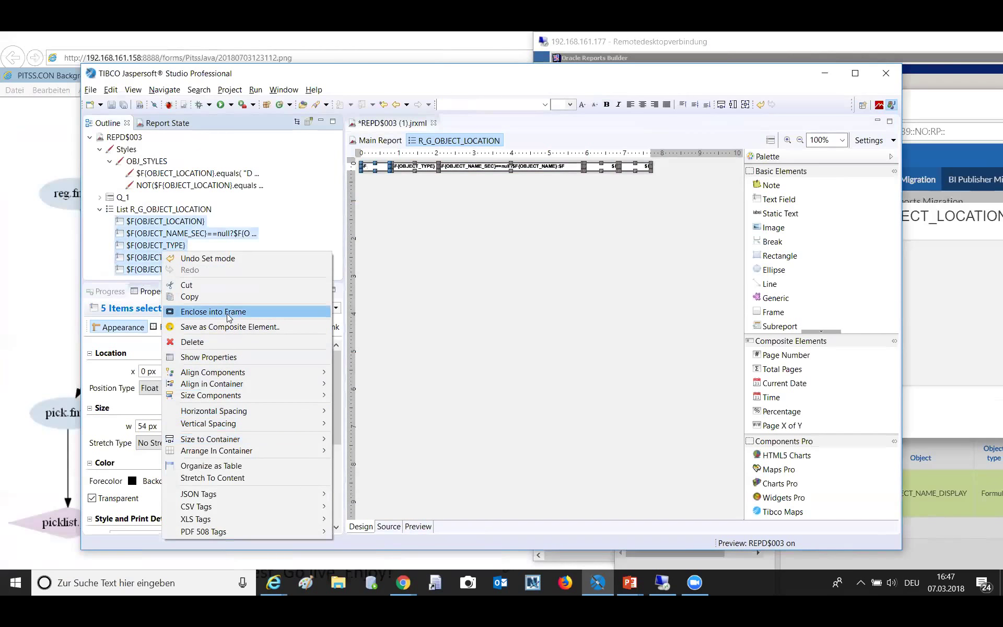
pyautogui.click(200, 311)
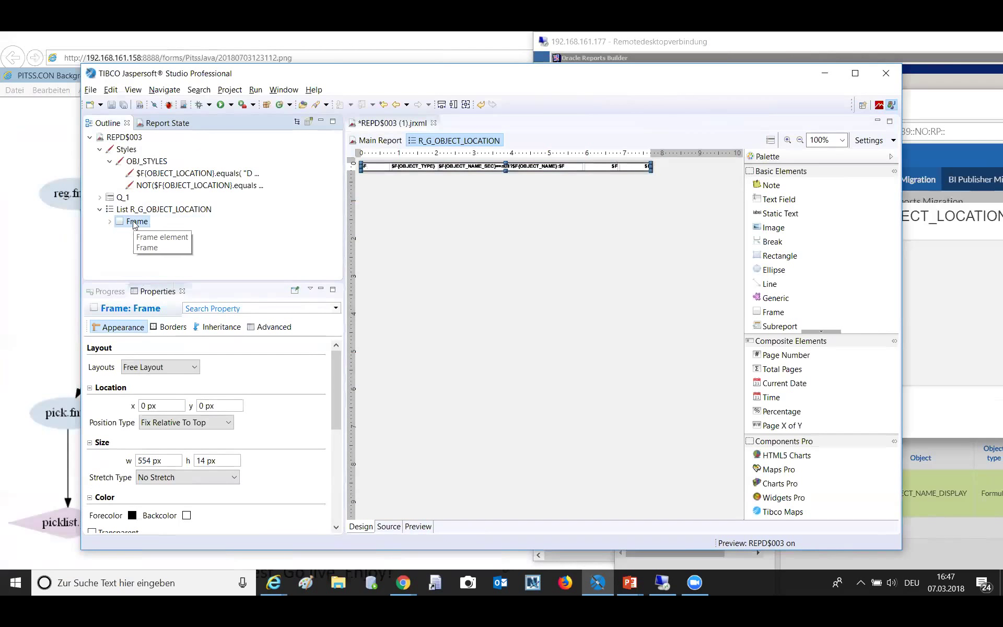
# Step: Apply the OBJ_STYLES style to the new frame and save the report
pyautogui.moveTo(339, 370); pyautogui.dragTo(341, 409)
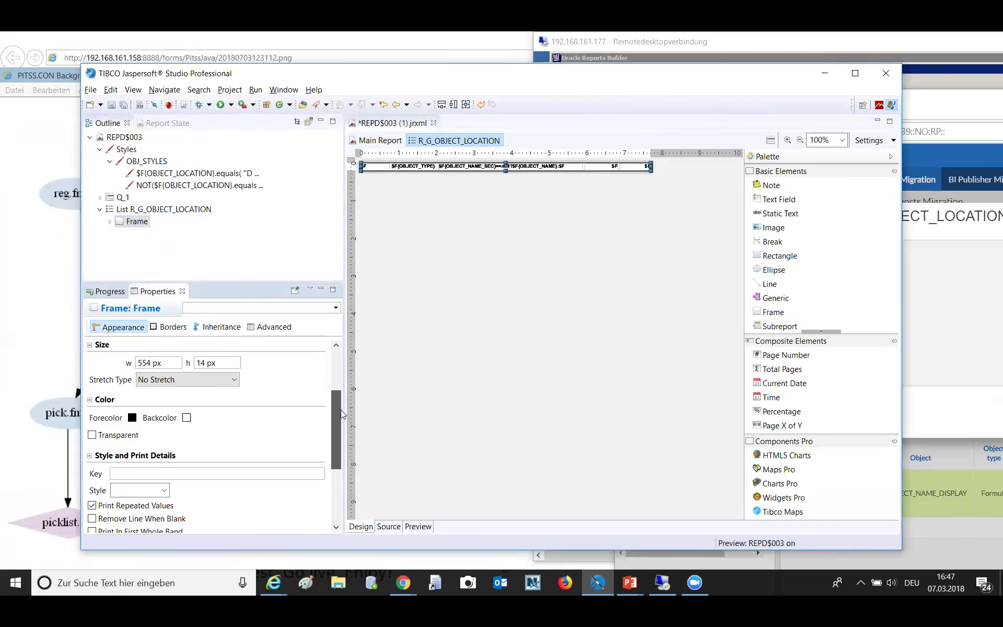
pyautogui.click(165, 490)
pyautogui.click(137, 505)
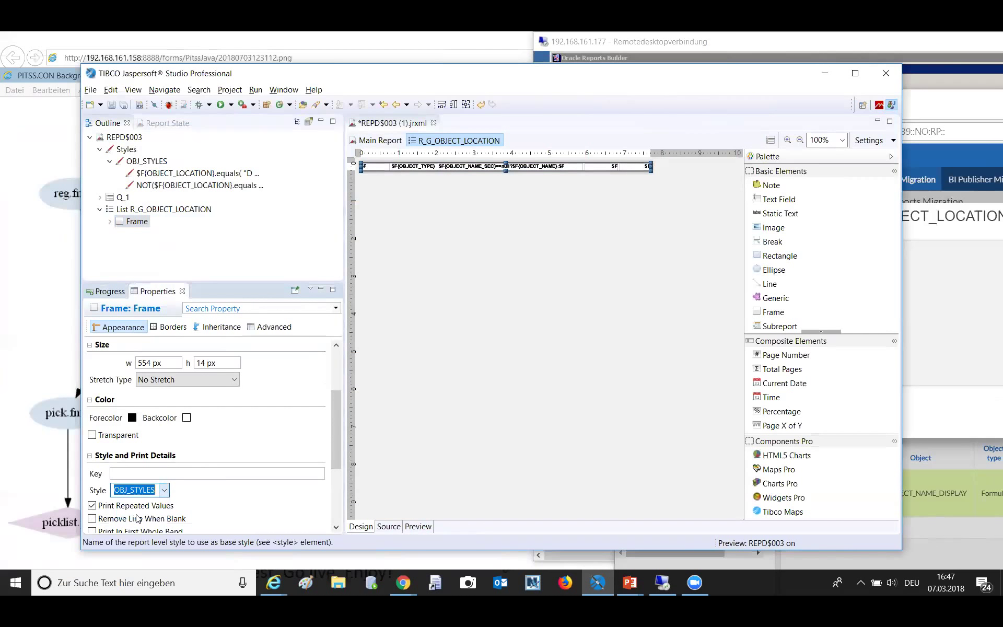
pyautogui.click(123, 106)
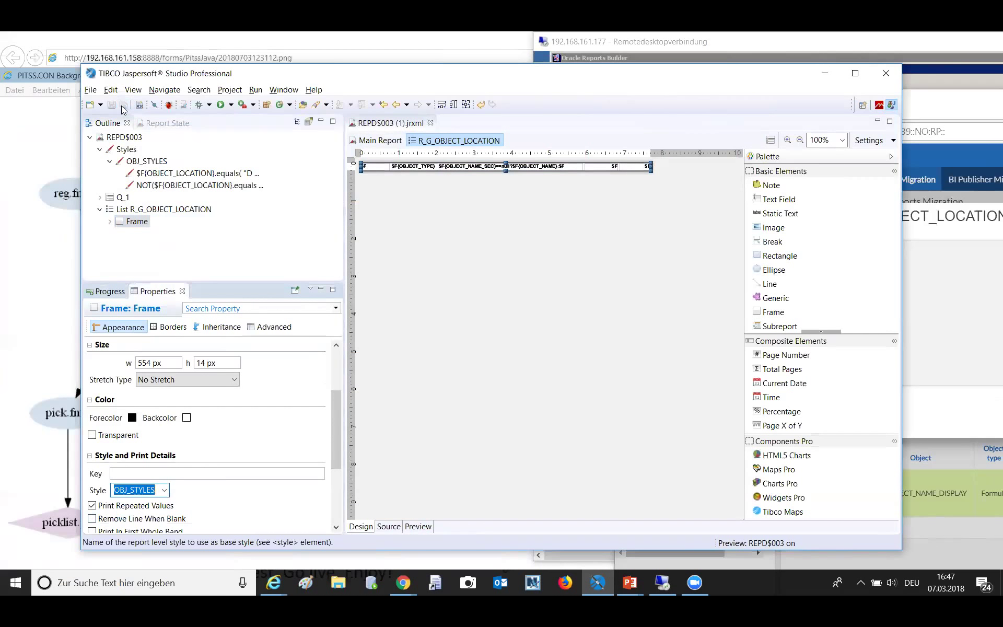
# Step: Preview the report, running it with V_GRAPH_TYPE 3, V_ORDER 1 and V_RECORDS 100
pyautogui.click(421, 526)
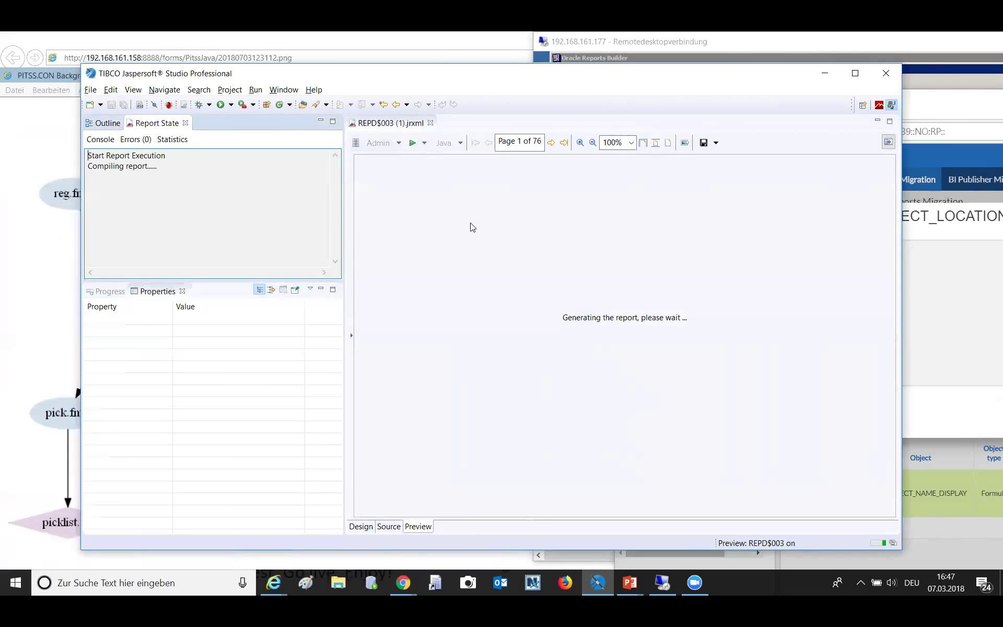
pyautogui.click(410, 226)
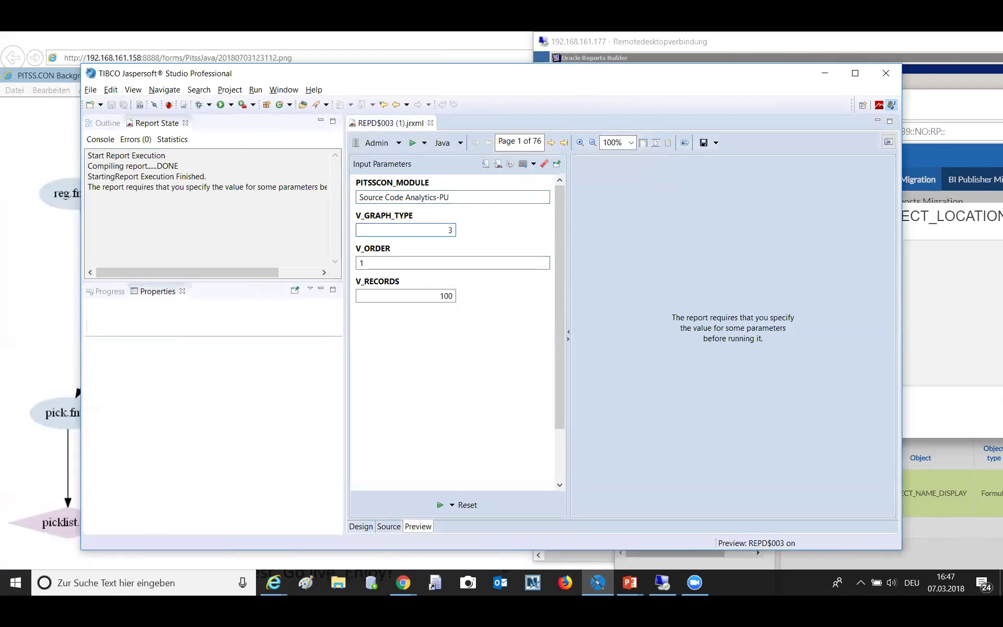
pyautogui.click(440, 505)
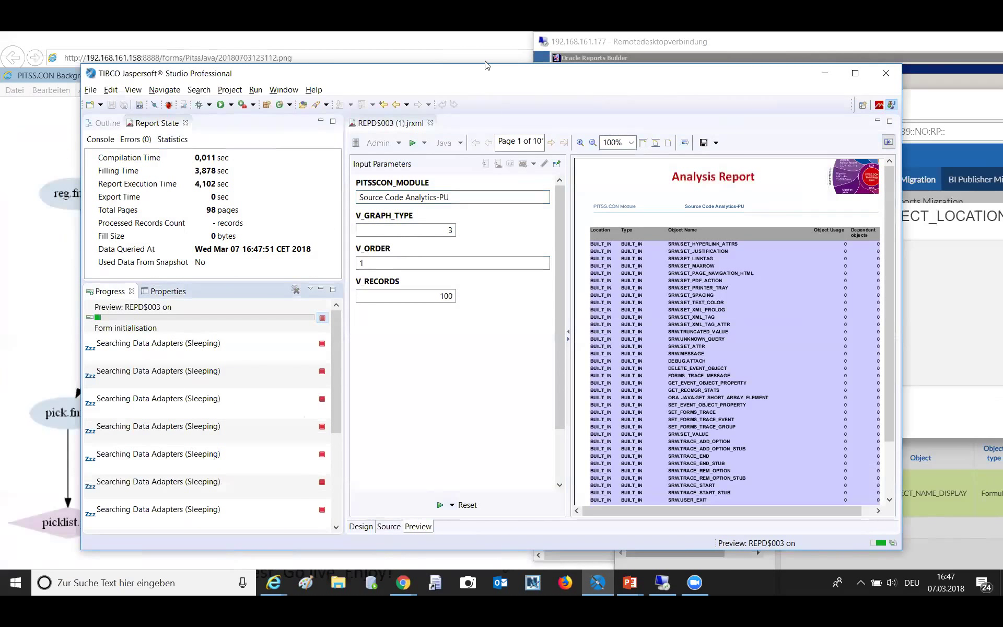
# Step: Close the R_G_OBJECT_LOCATIONFORMATTRIGG code view and minimize the browser so the Jasper preview sits beside the original report
pyautogui.moveTo(486, 65); pyautogui.dragTo(209, 78)
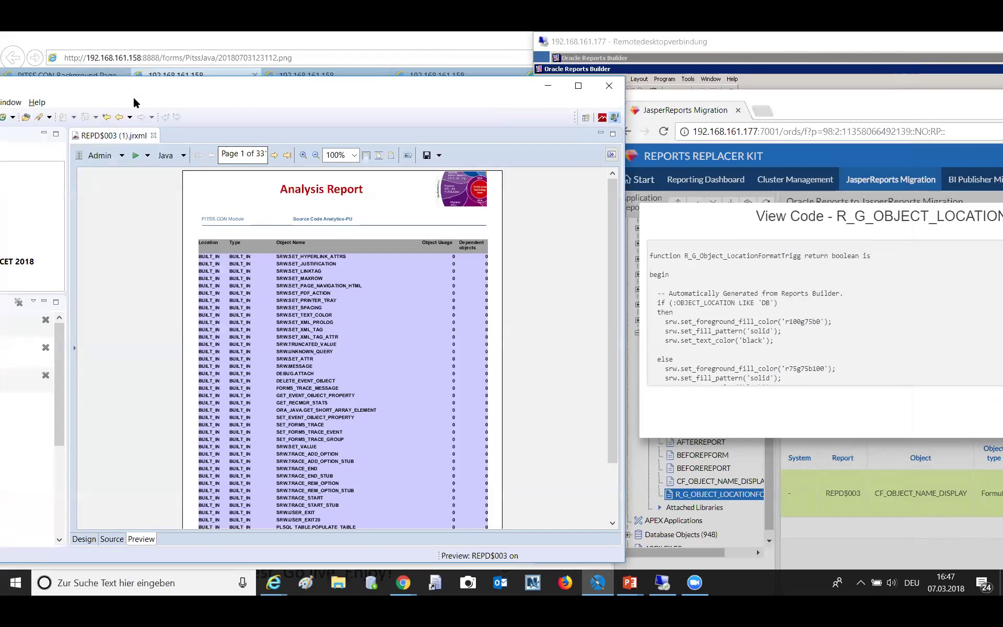
pyautogui.moveTo(145, 86); pyautogui.dragTo(299, 92)
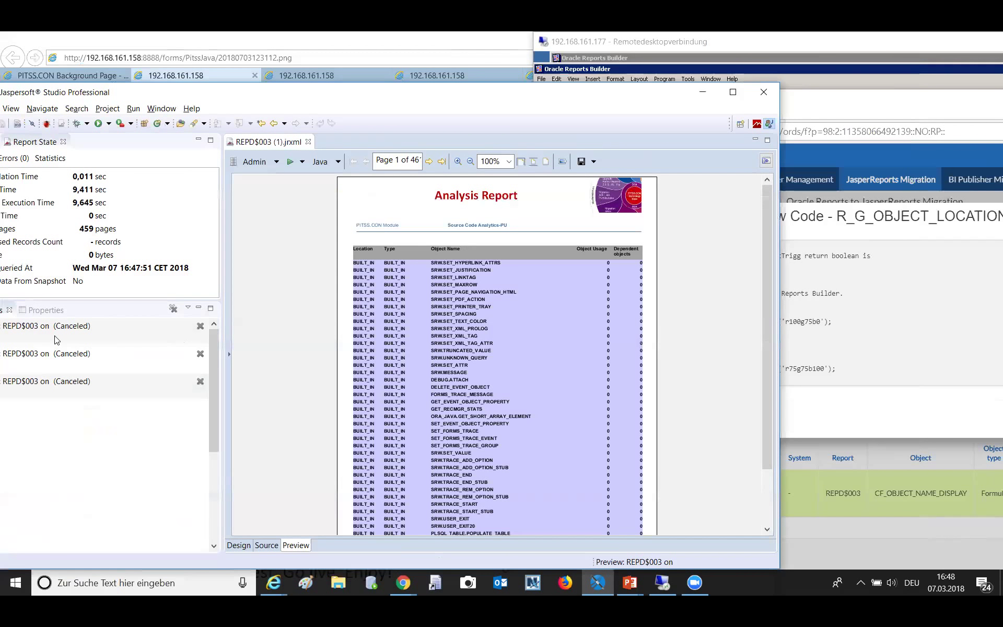
pyautogui.moveTo(354, 99); pyautogui.dragTo(239, 80)
pyautogui.click(791, 101)
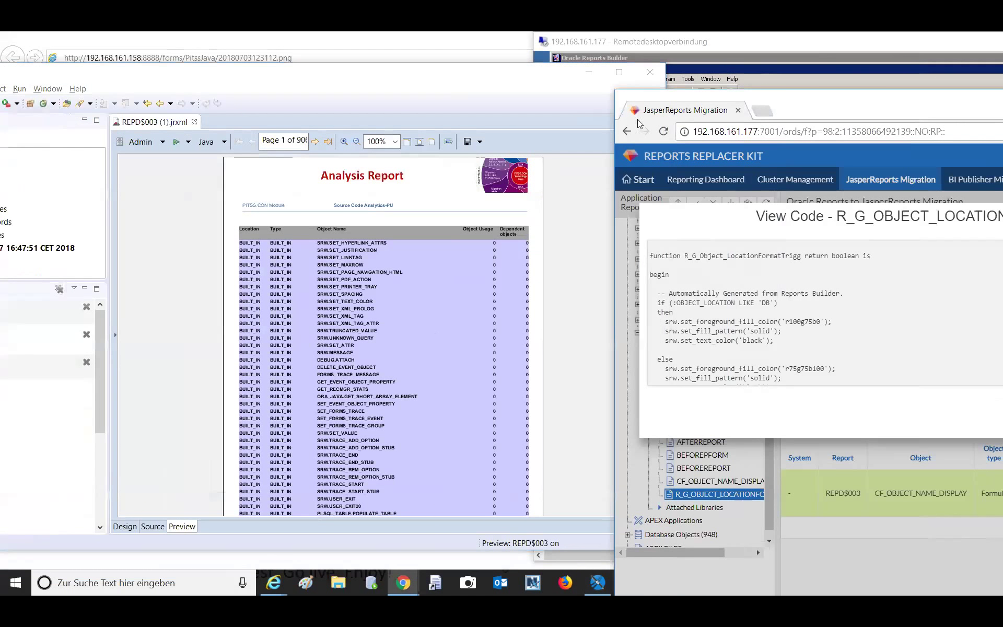
pyautogui.moveTo(831, 102); pyautogui.dragTo(510, 113)
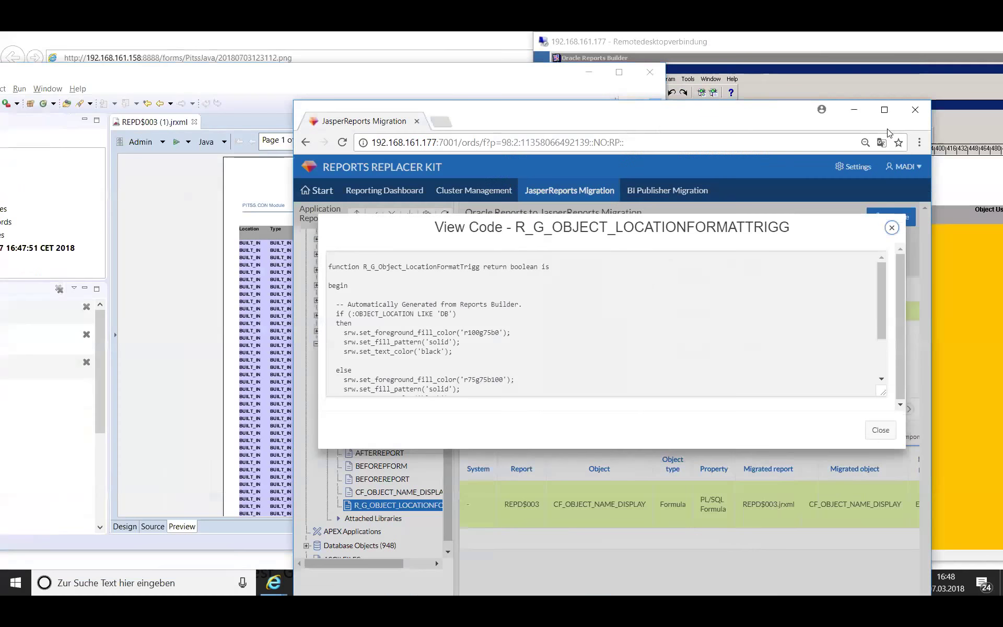
pyautogui.click(891, 227)
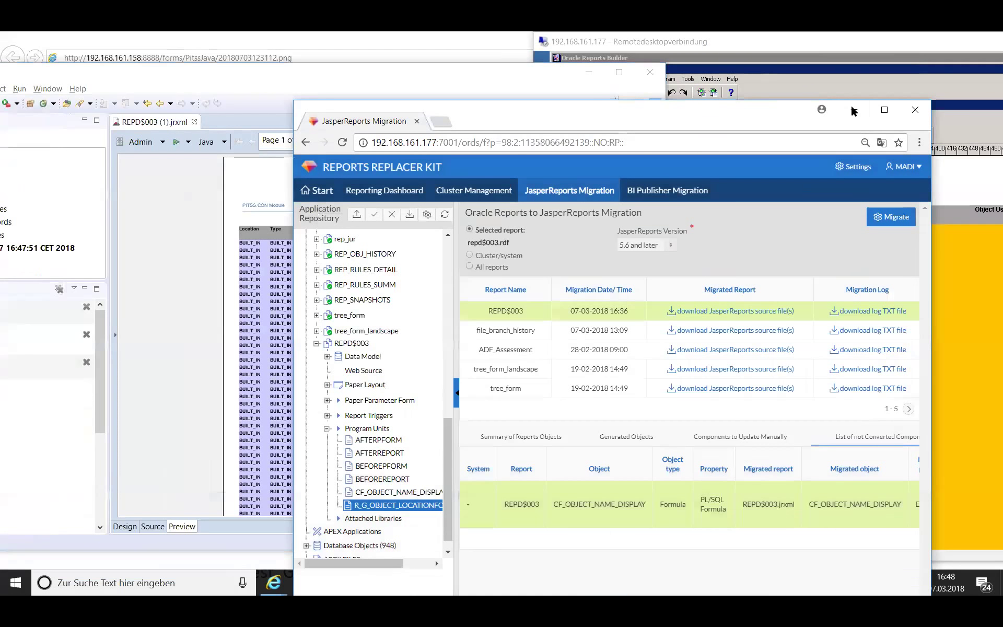
pyautogui.click(854, 109)
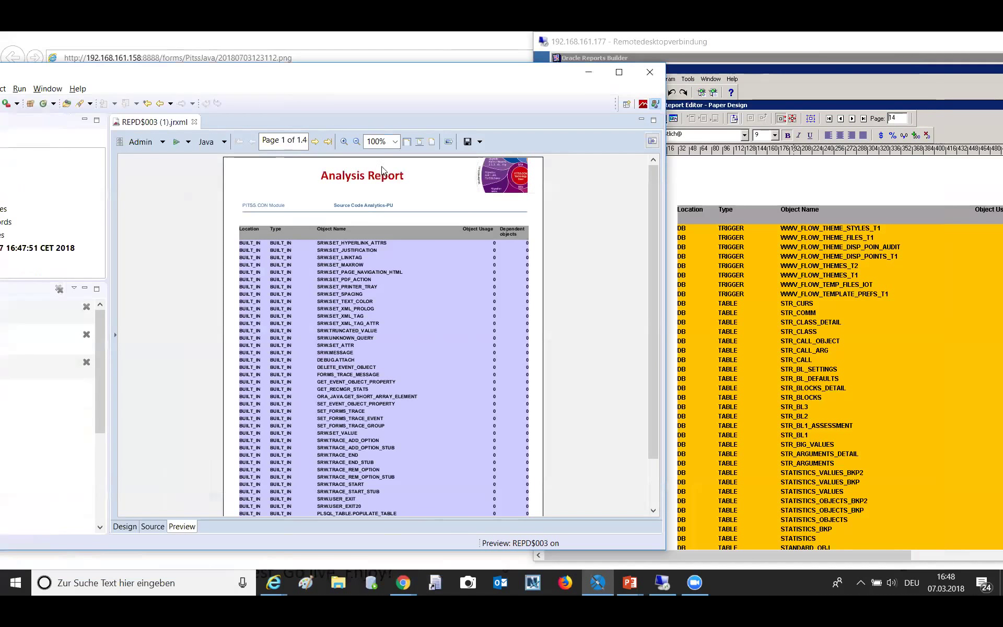
# Step: Bring the preview's progress list into view and cancel the running REPD$003 report generation
pyautogui.click(285, 142)
pyautogui.moveTo(163, 82); pyautogui.dragTo(361, 96)
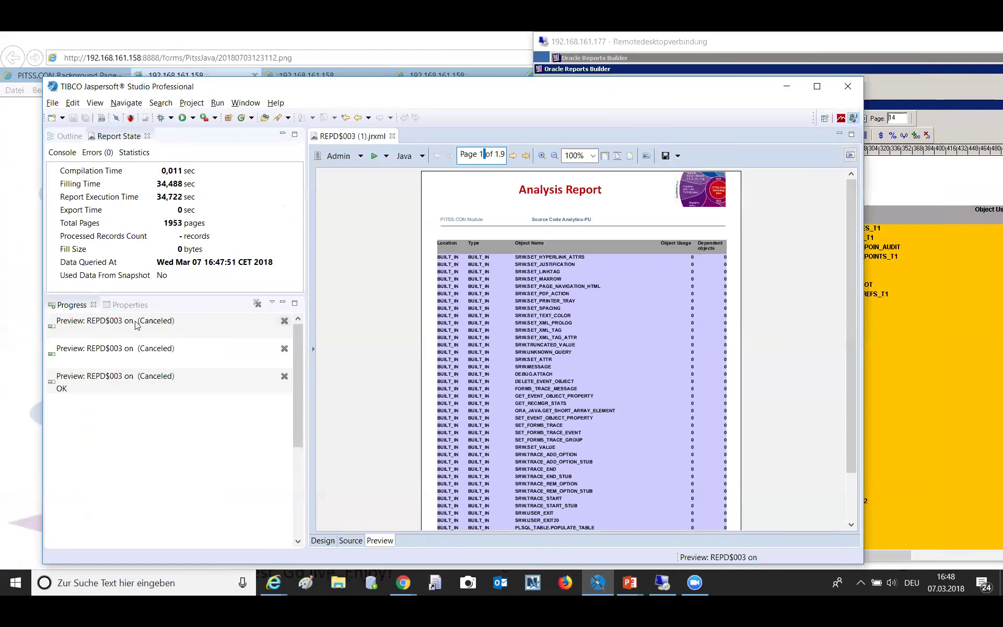
pyautogui.click(77, 308)
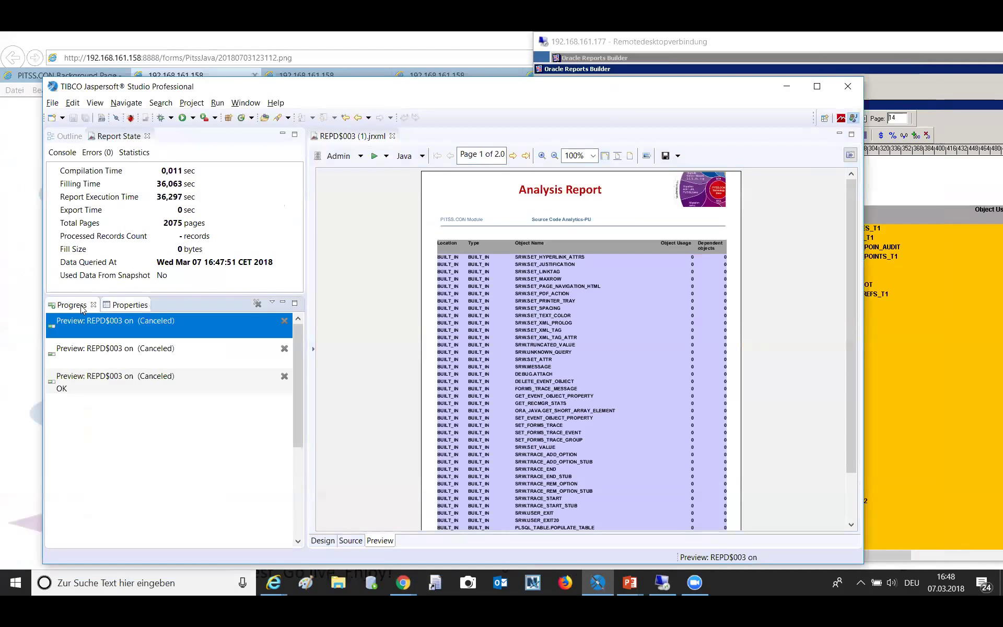
pyautogui.click(73, 309)
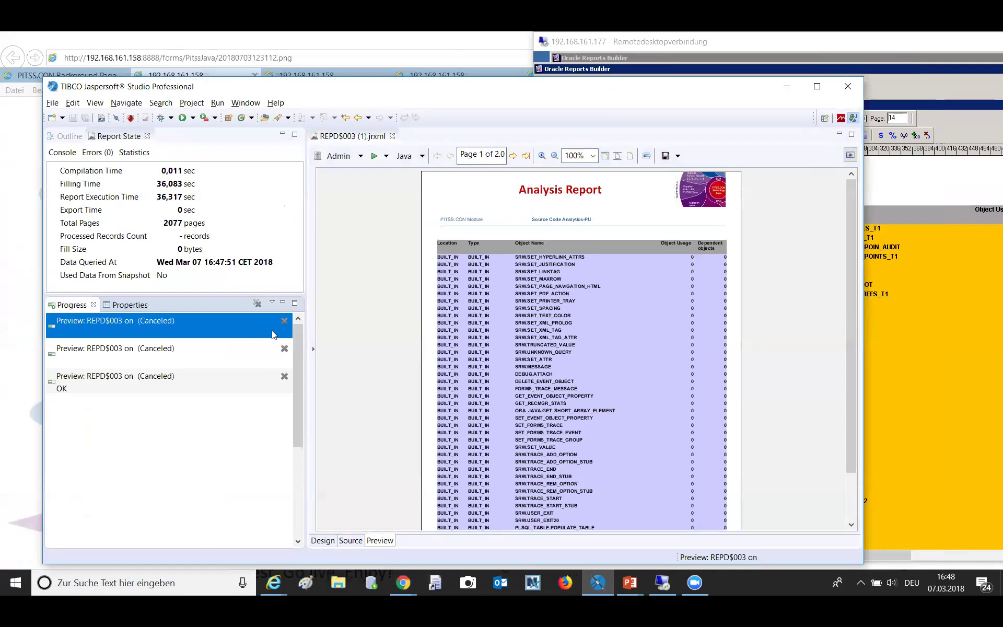
pyautogui.click(391, 276)
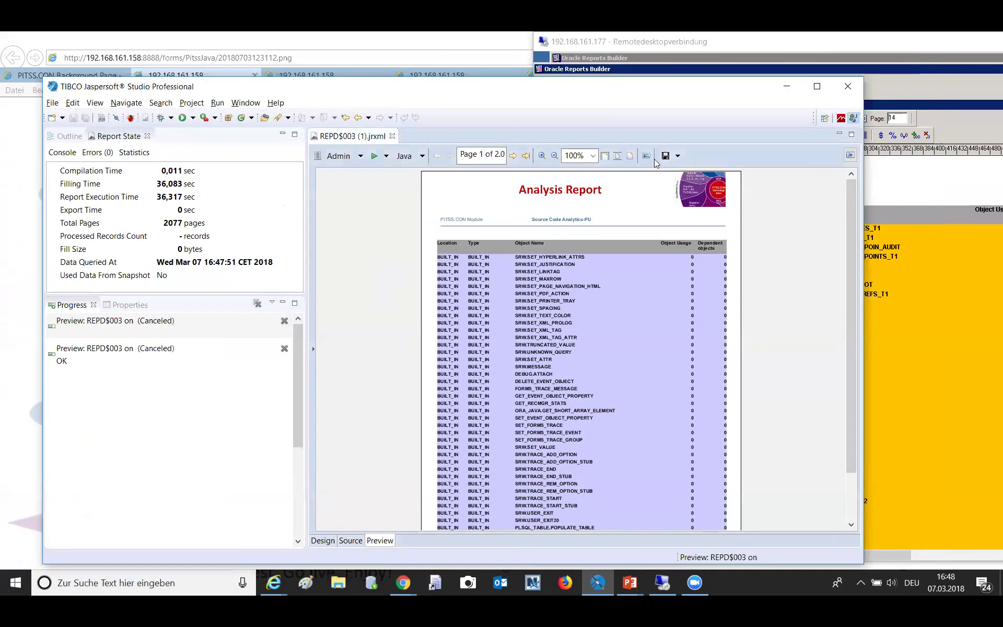
# Step: Go to page 14 of the Jasper preview and place its window beside the original report in Oracle Reports Builder
pyautogui.click(484, 155)
pyautogui.write('4')
pyautogui.press('Return')
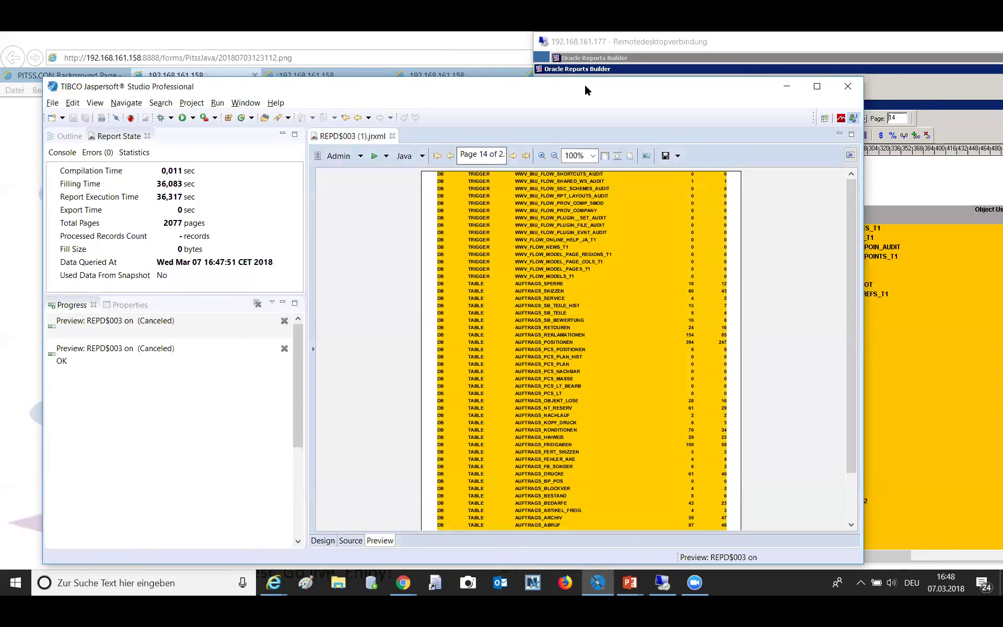
pyautogui.moveTo(387, 87); pyautogui.dragTo(165, 80)
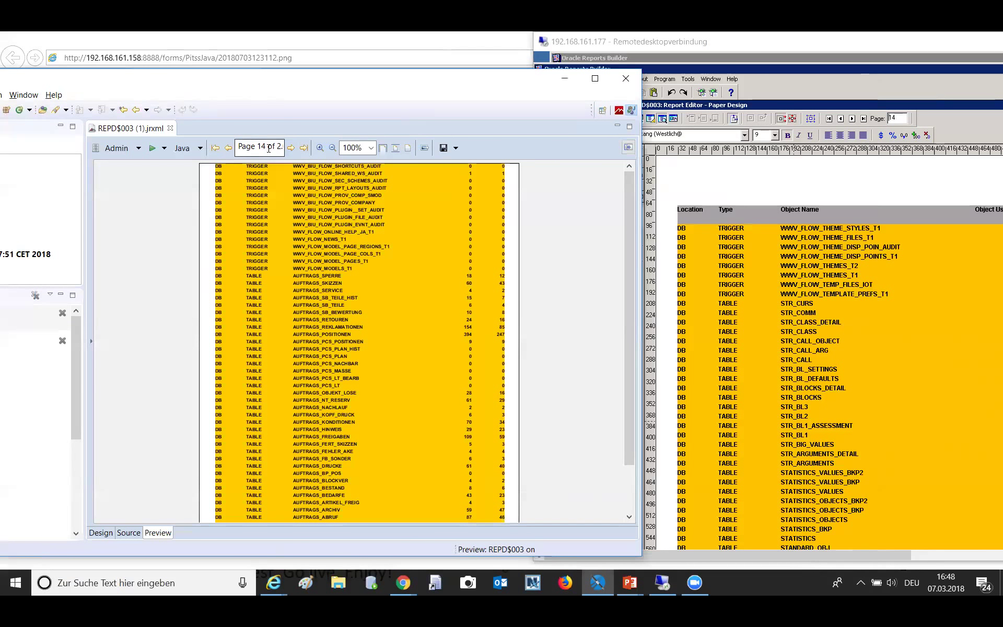
# Step: Show page 1 in both the Jasper preview and the Oracle Reports Builder paper design for comparison
pyautogui.press('BackSpace')
pyautogui.press('Return')
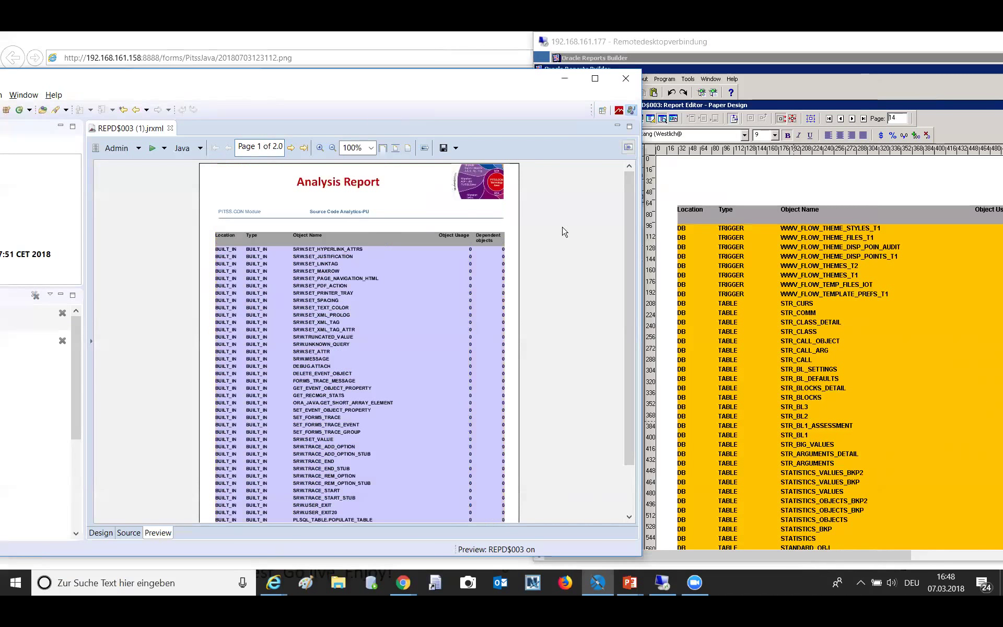
pyautogui.click(903, 118)
pyautogui.press('BackSpace')
pyautogui.press('Return')
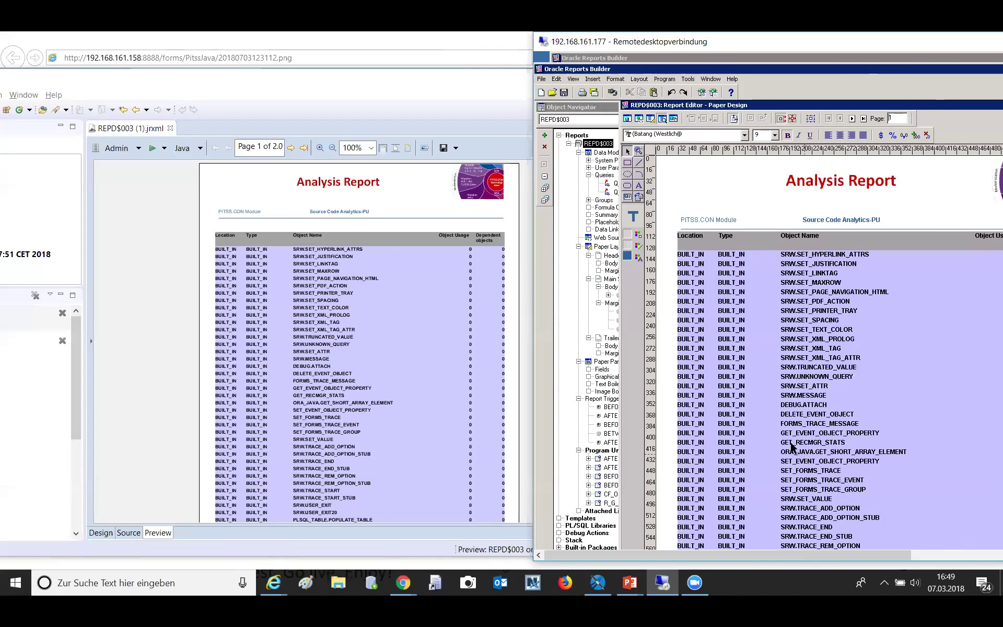
# Step: Switch to the maximized Reports Replacer Kit page in Chrome and download the migration log TXT file for REPD$003
pyautogui.click(412, 586)
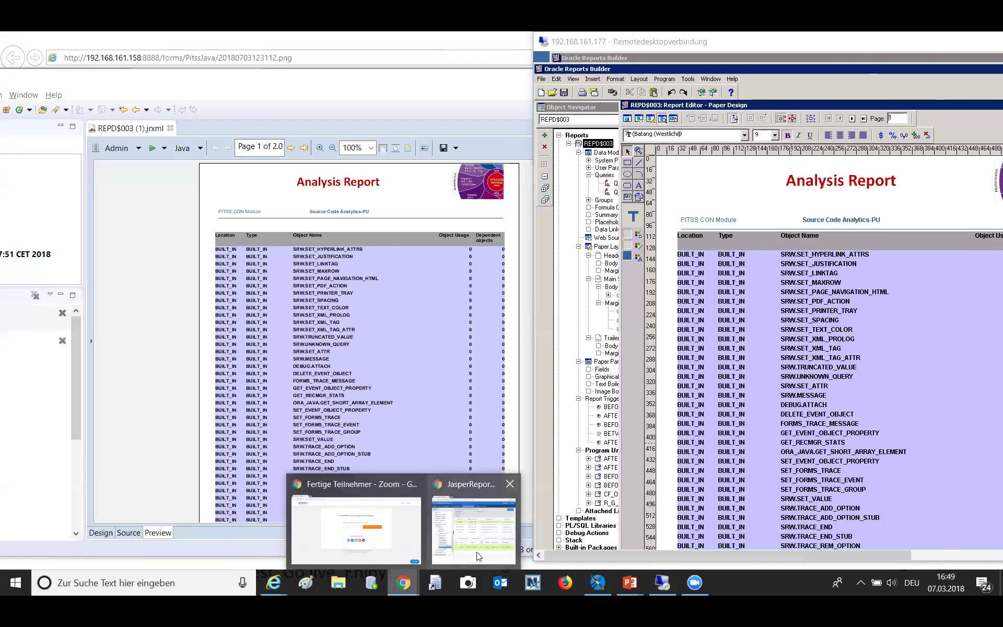
pyautogui.click(477, 530)
pyautogui.click(879, 113)
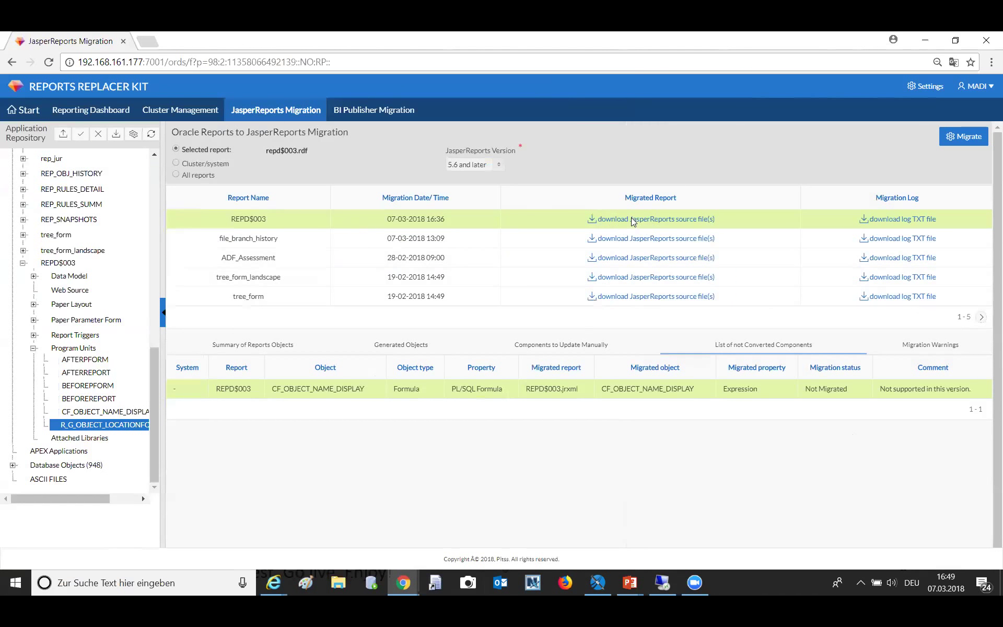
pyautogui.click(912, 222)
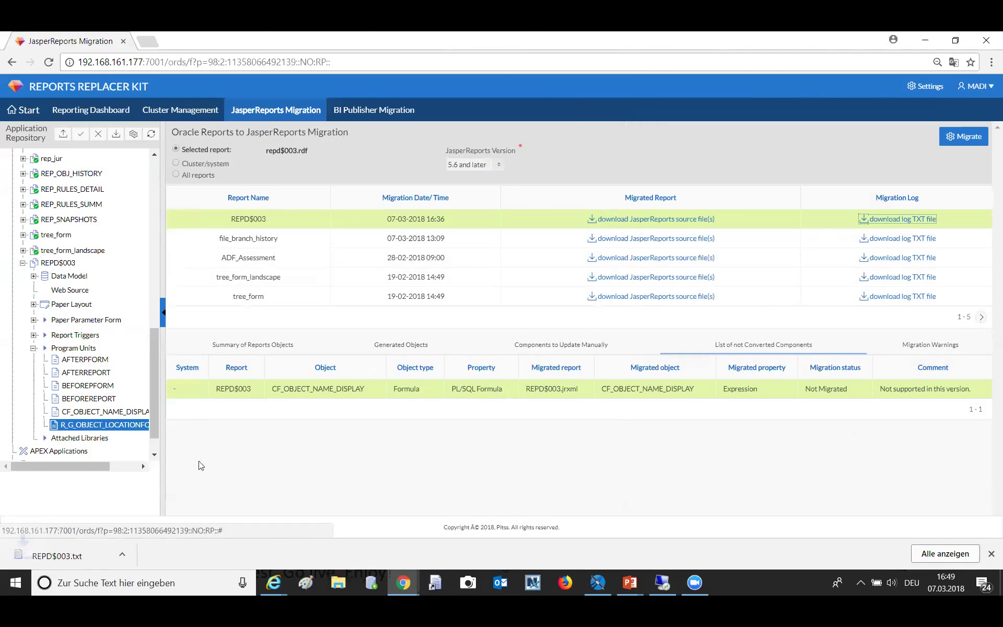
# Step: Open the downloaded REPD$003.txt log from the Downloads folder in Notepad++ and dismiss the plugin update notice
pyautogui.click(135, 554)
pyautogui.click(198, 516)
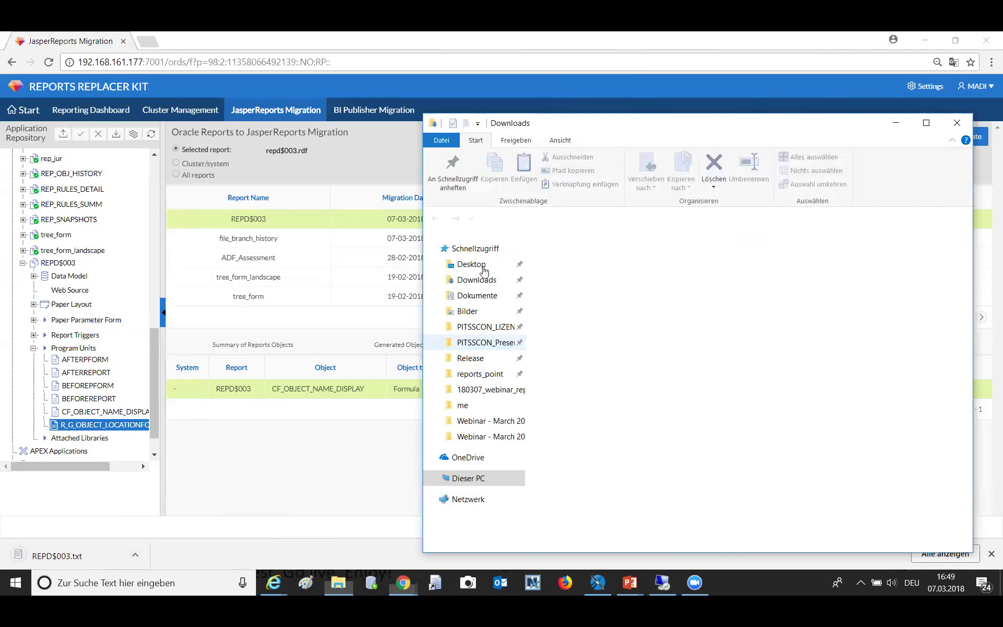
pyautogui.rightClick(584, 355)
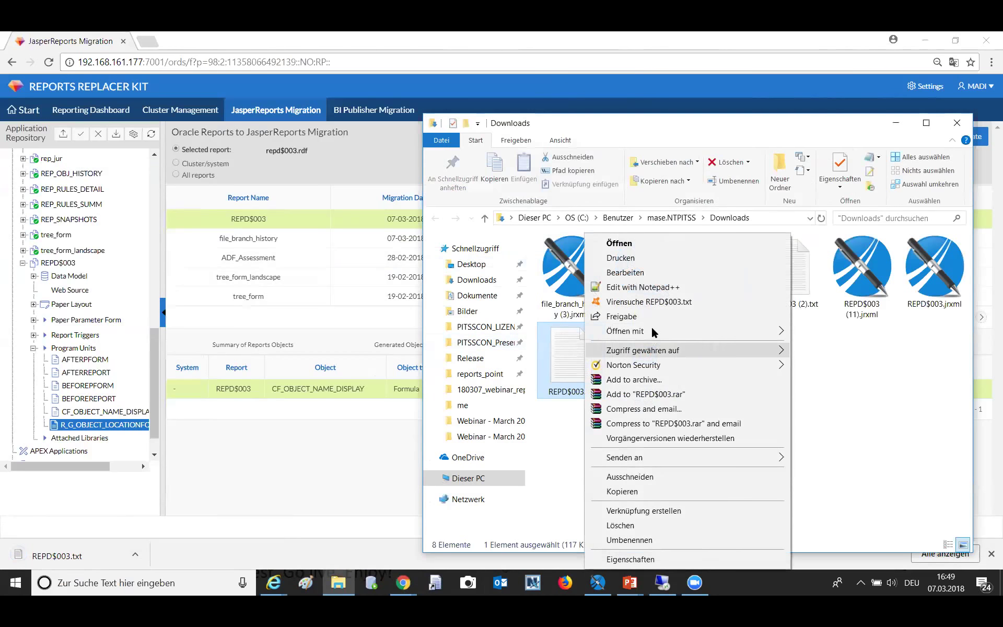
pyautogui.click(655, 288)
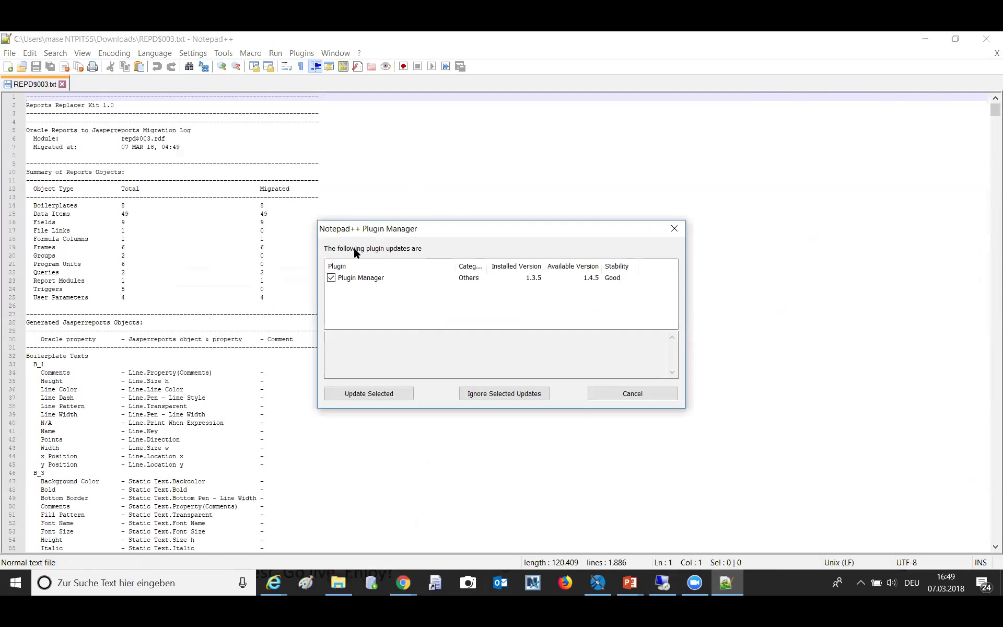
pyautogui.click(673, 229)
# Step: Read through the boilerplate and data item mappings in the REPD$003 migration log, and minimize the log and Downloads windows
pyautogui.scroll(-20, 228, 291)
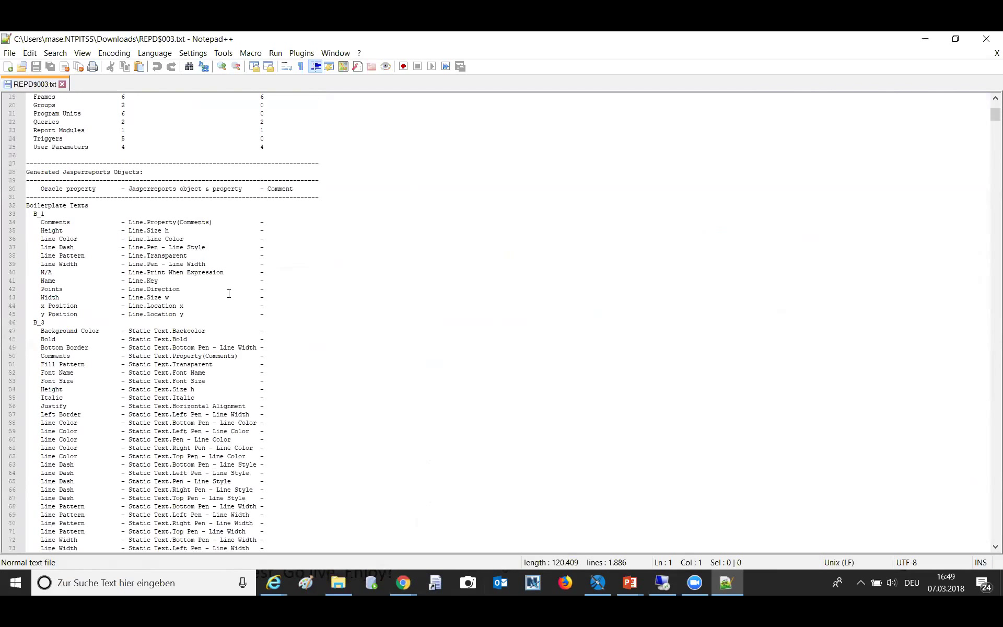
pyautogui.scroll(-20, 233, 313)
pyautogui.click(320, 350)
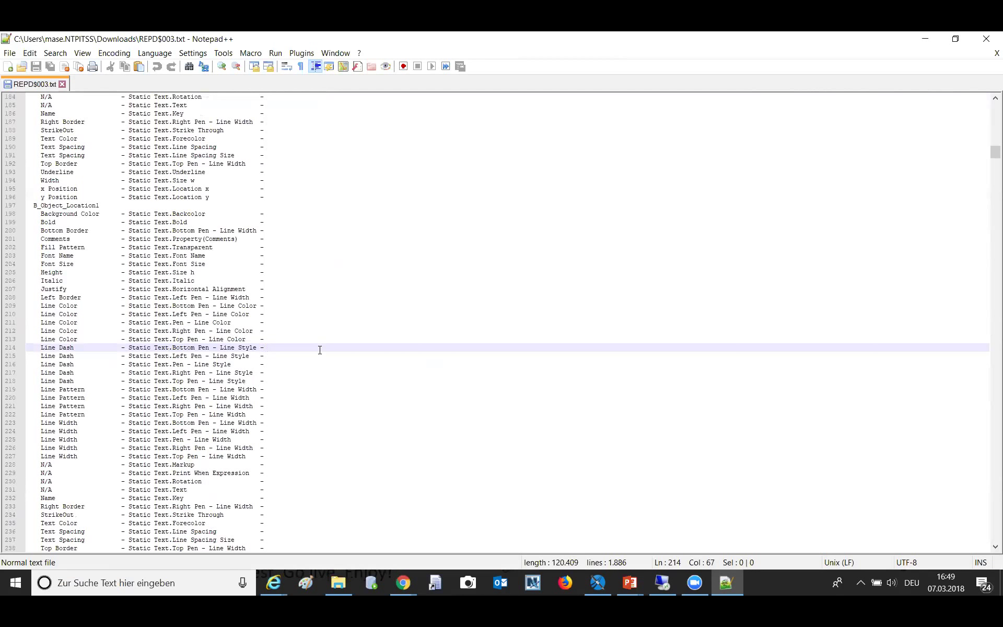
pyautogui.scroll(-20, 414, 380)
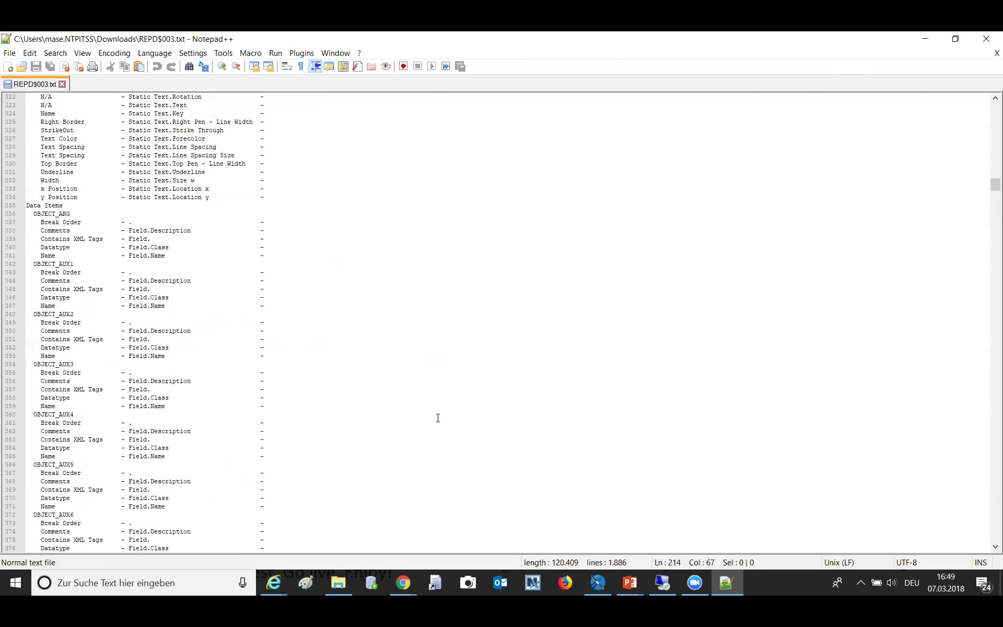
pyautogui.scroll(-20, 437, 426)
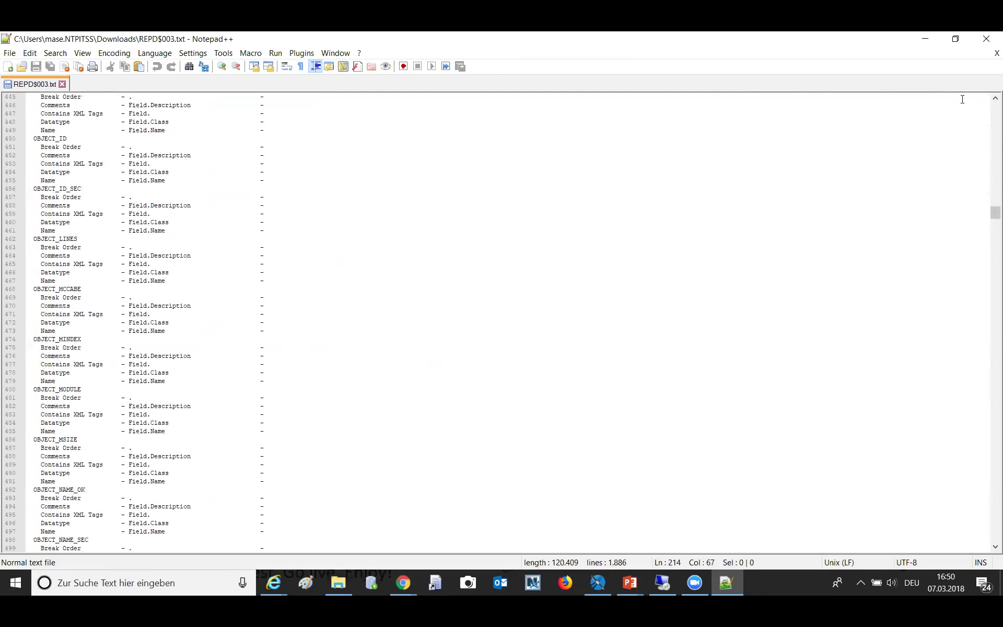
pyautogui.click(925, 39)
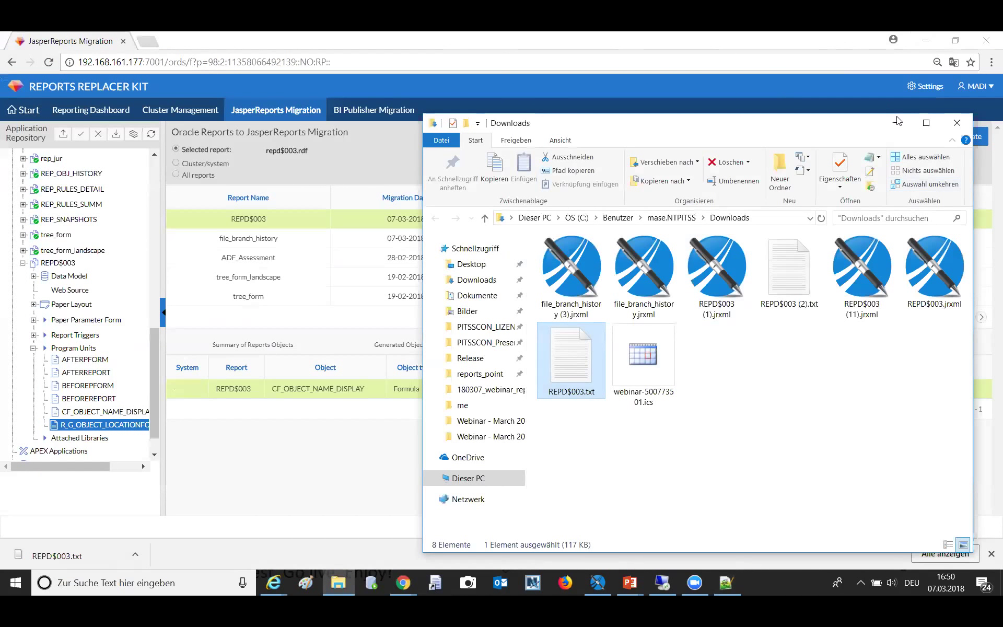
pyautogui.click(896, 122)
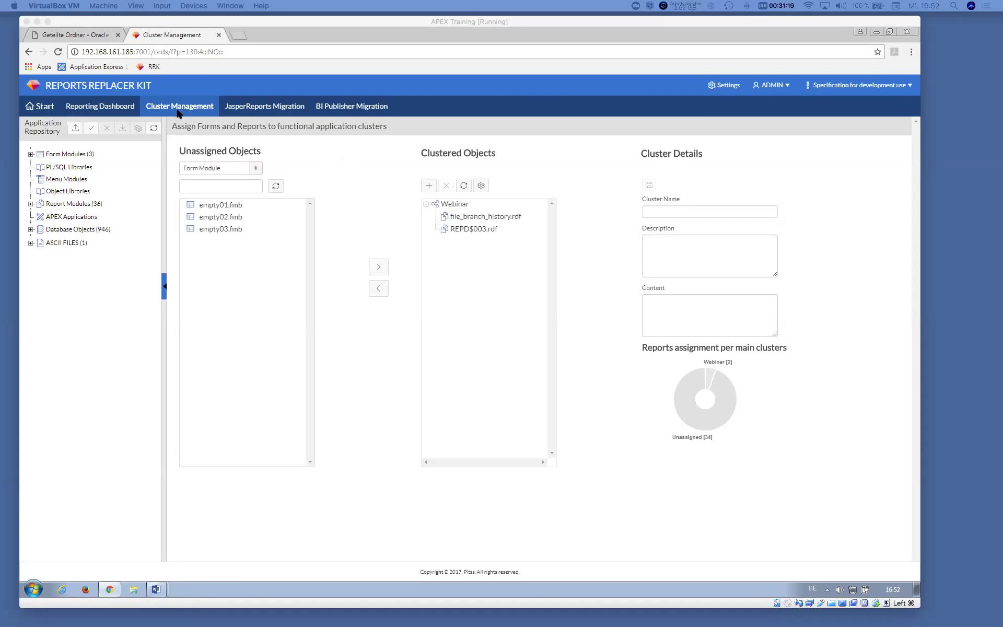
# Step: List the unassigned objects of type Report Module in Cluster Management and show the details of the Webinar cluster
pyautogui.click(214, 165)
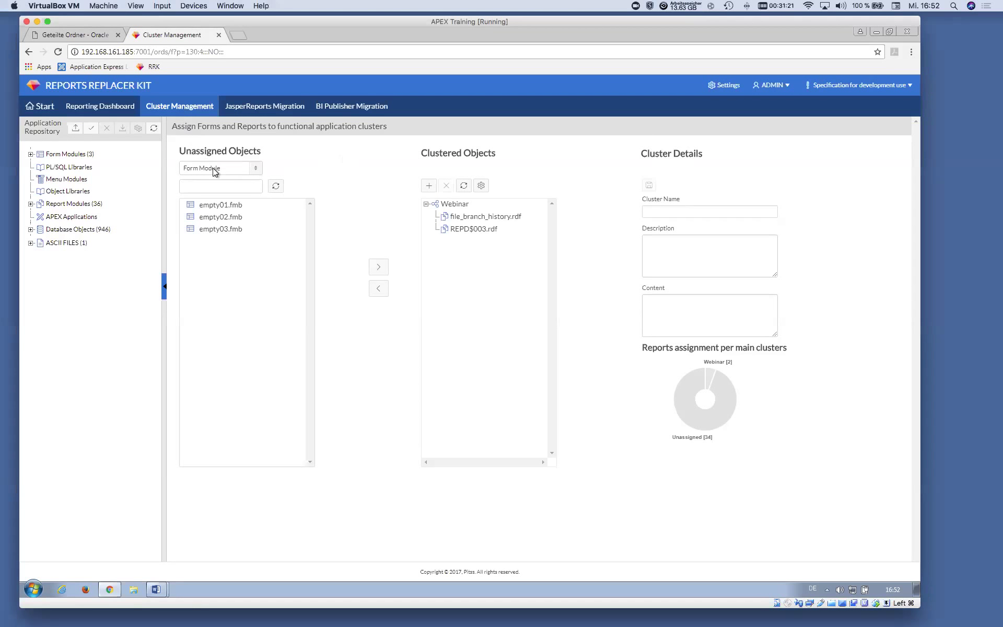
pyautogui.click(206, 188)
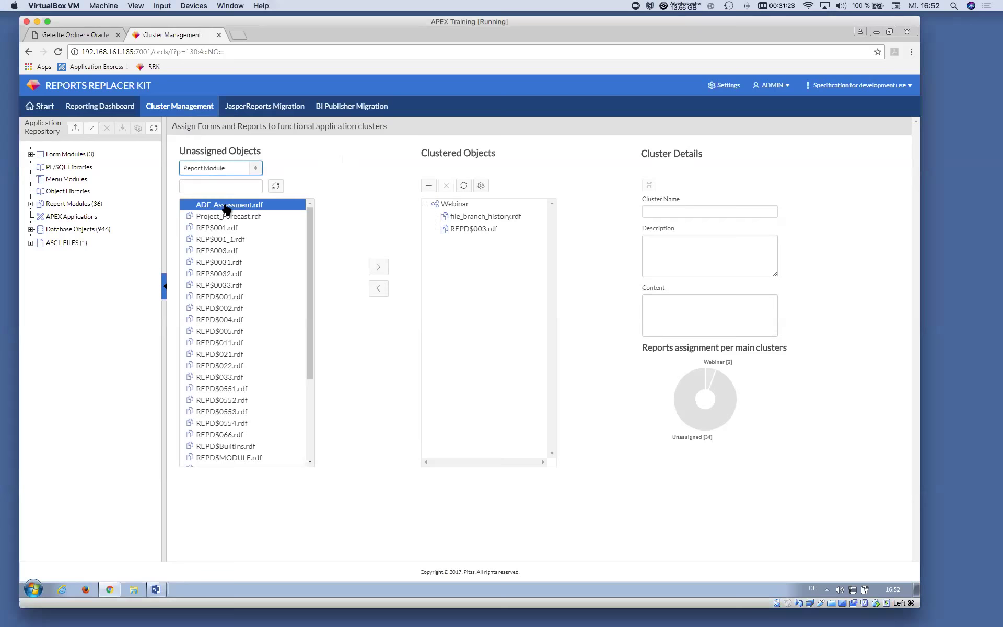
pyautogui.moveTo(311, 236)
pyautogui.mouseDown()
pyautogui.moveTo(312, 331)
pyautogui.moveTo(327, 234)
pyautogui.mouseUp()
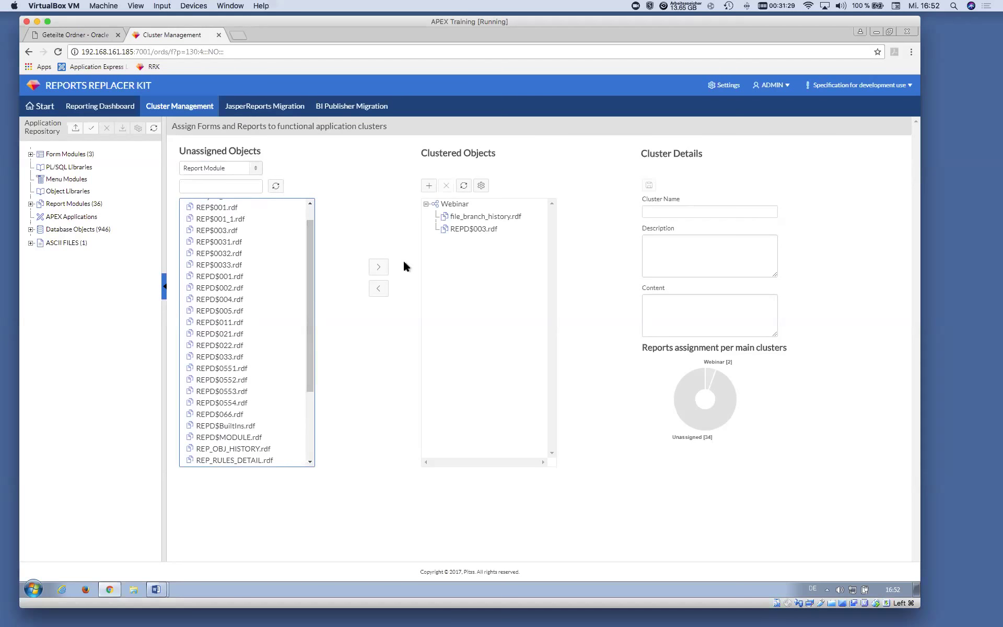
pyautogui.click(454, 206)
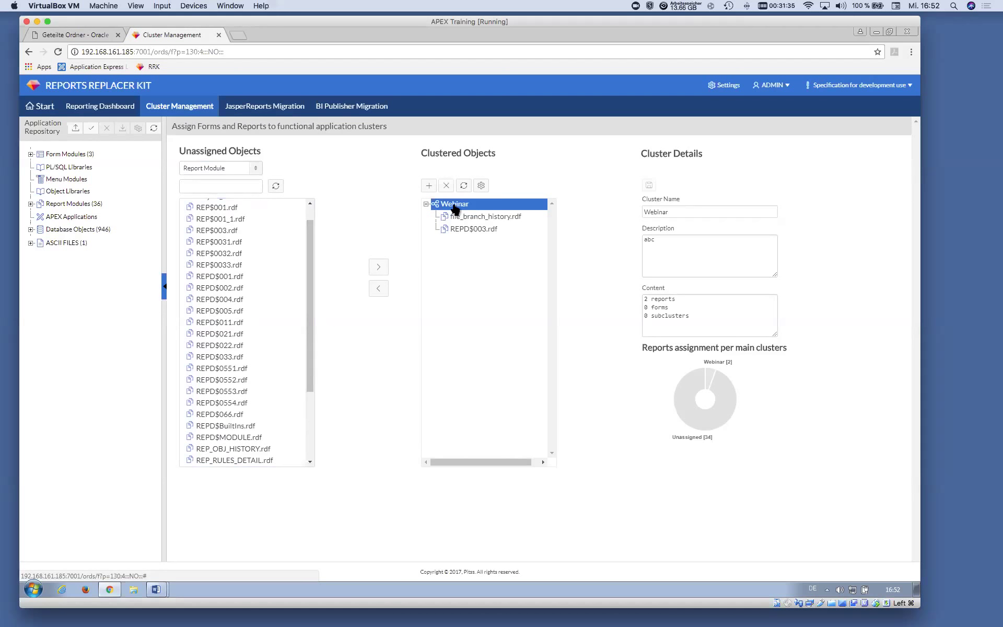
# Step: Open the BI Publisher migration page and choose the cluster Webinar - 2 RDFs as the migration scope
pyautogui.click(362, 108)
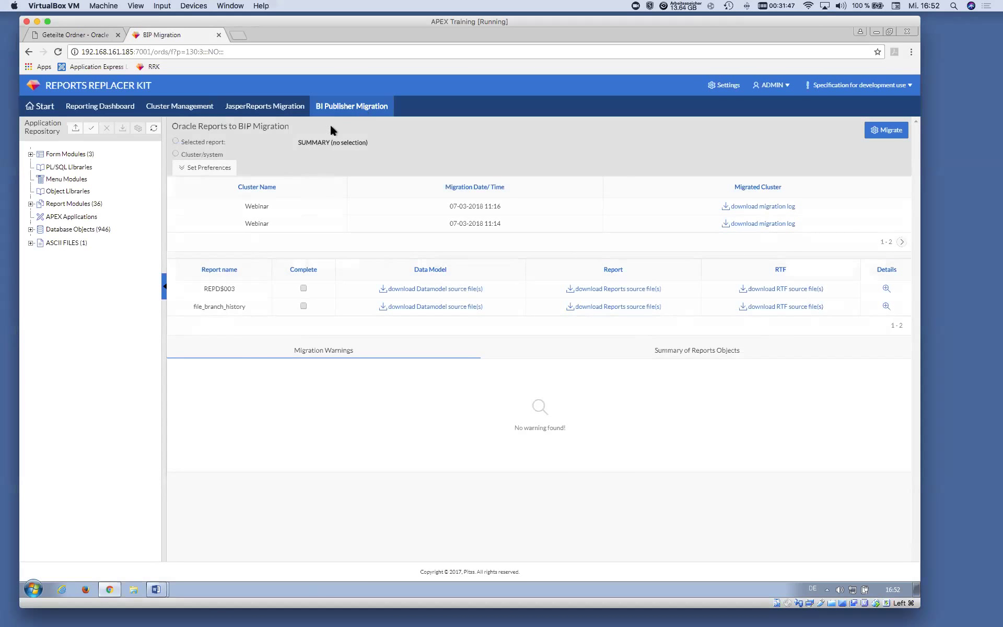
pyautogui.click(189, 153)
pyautogui.click(327, 155)
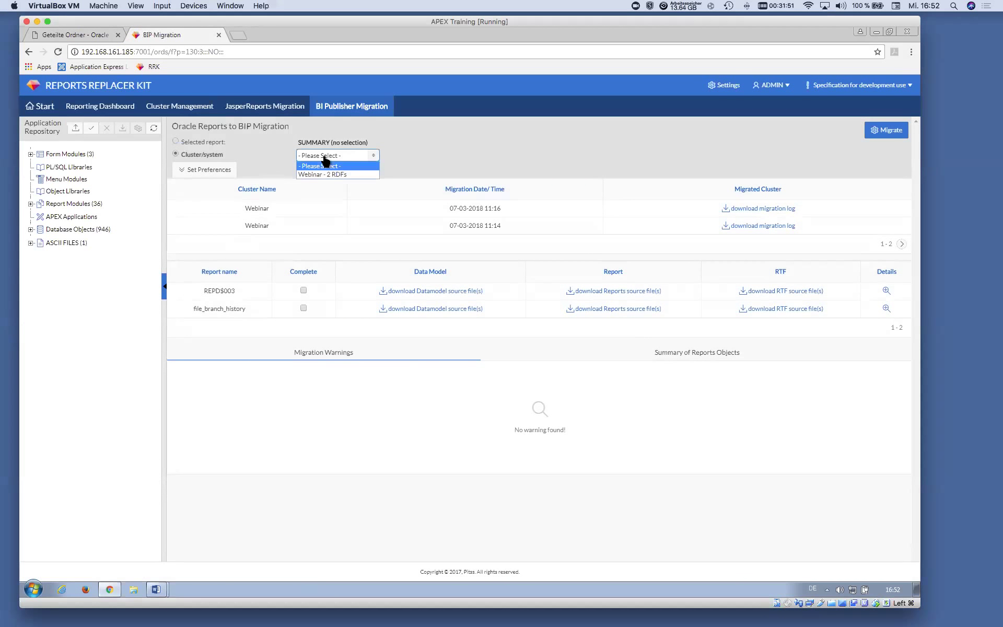
pyautogui.click(322, 174)
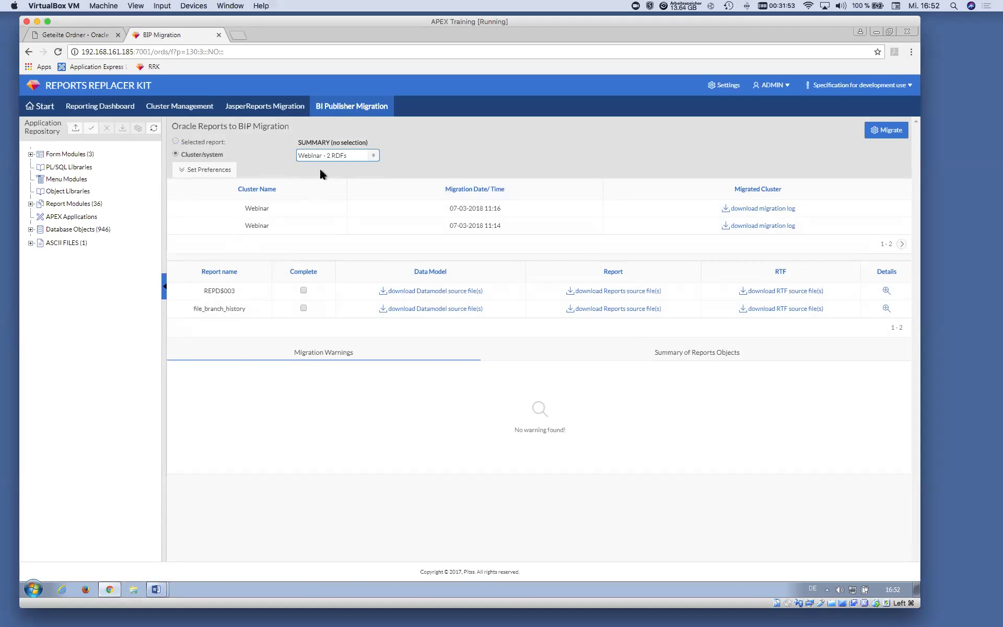
# Step: Expand the BI Publisher migration preferences and examine the choices offered for the Header template
pyautogui.click(202, 171)
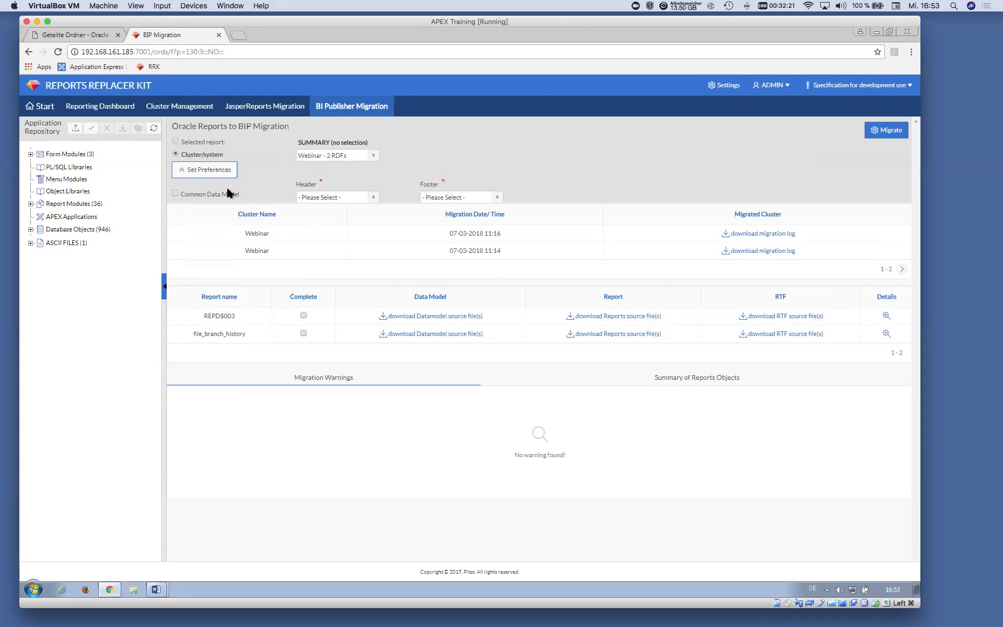
pyautogui.click(373, 198)
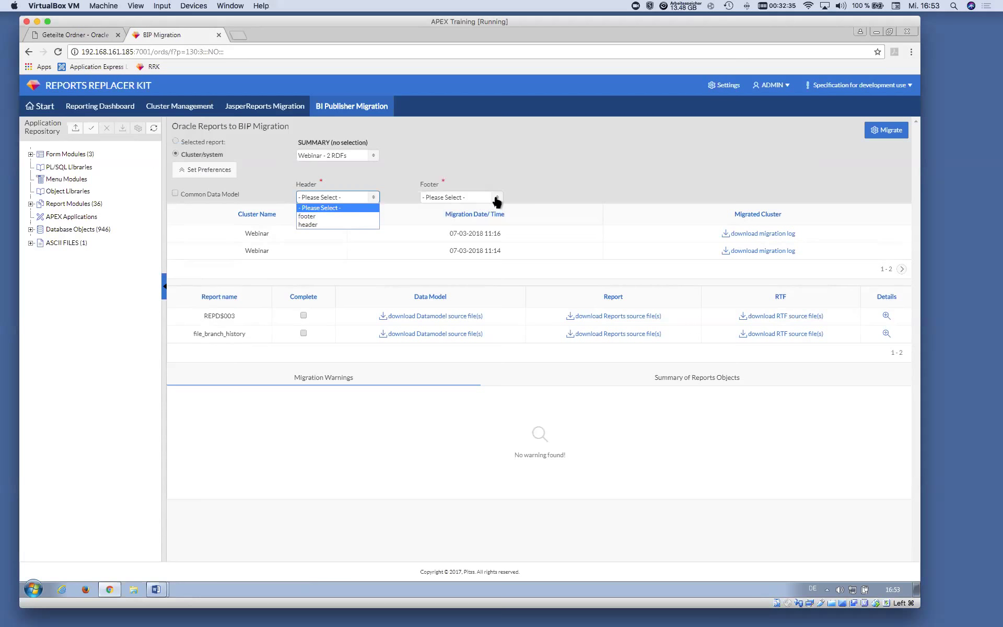
pyautogui.click(591, 149)
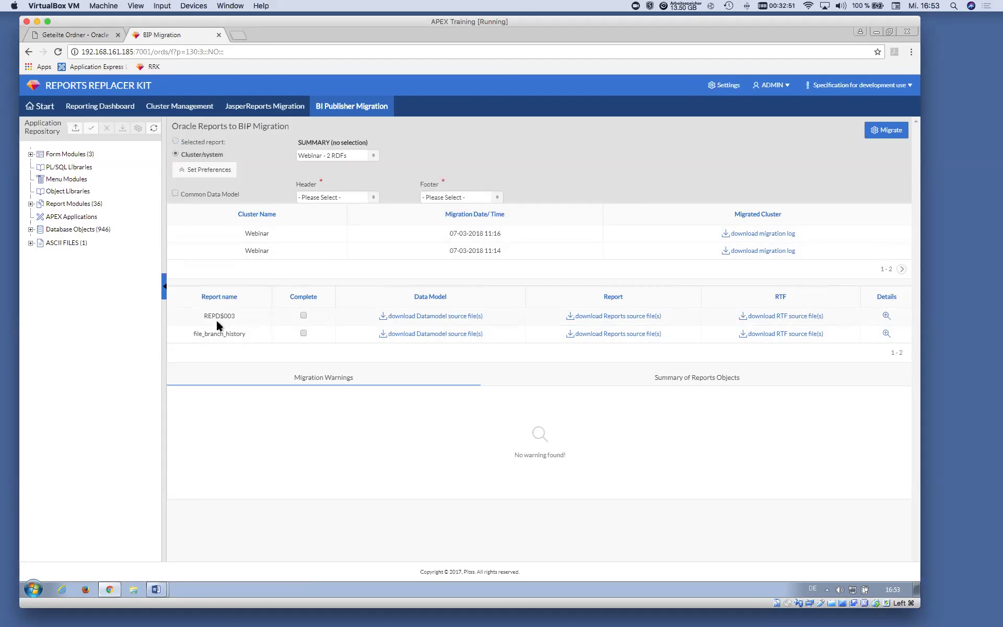
# Step: Switch to the PITSS-185 remote desktop and browse to the bi_publisher\bi_server\Webinar folder in its file explorer
pyautogui.hotkey('ctrl', 'Right')
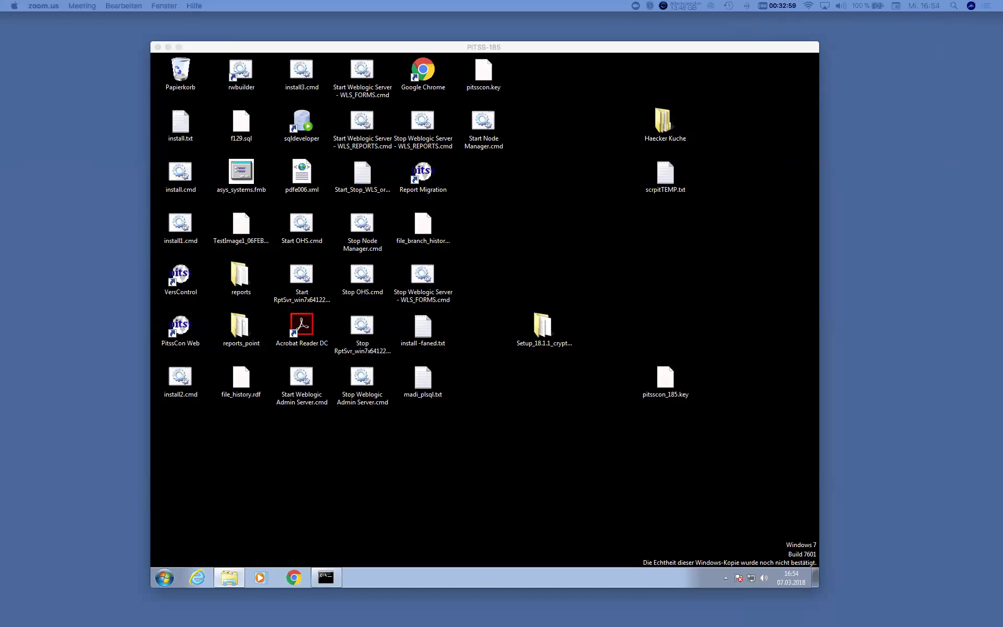
pyautogui.click(229, 578)
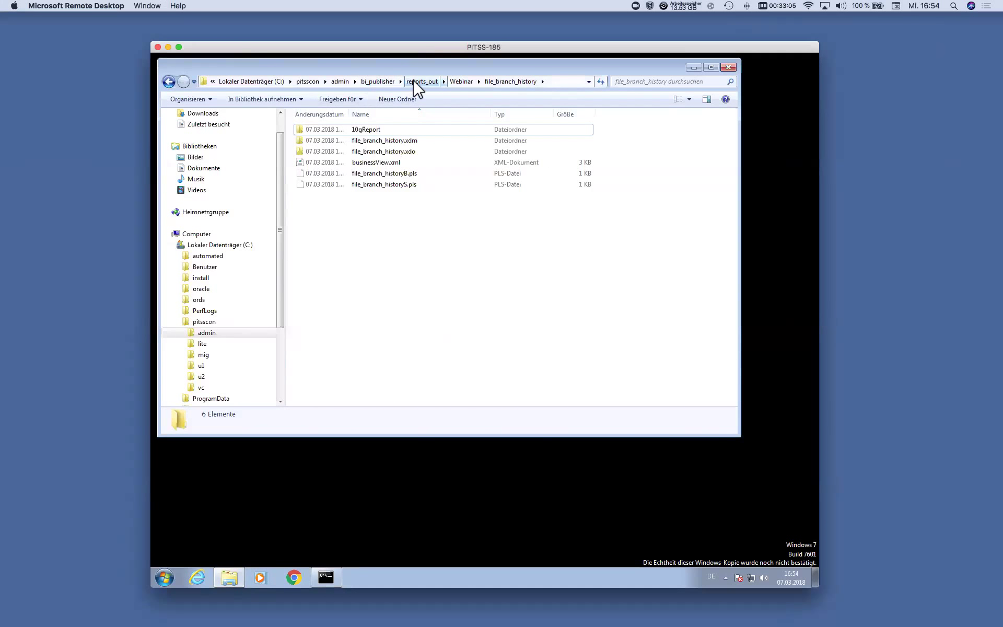
pyautogui.click(380, 81)
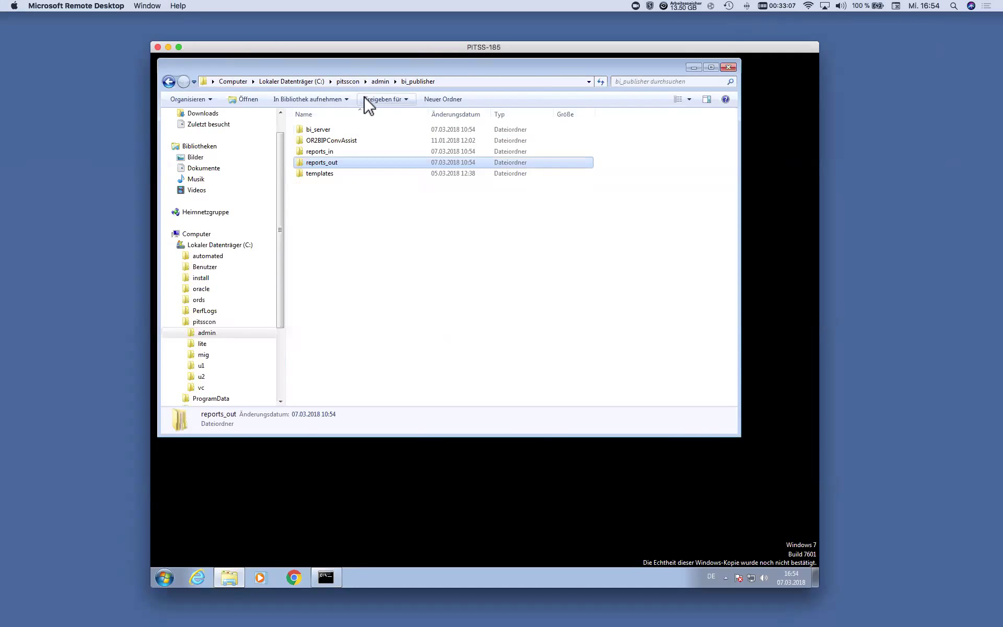
pyautogui.doubleClick(318, 129)
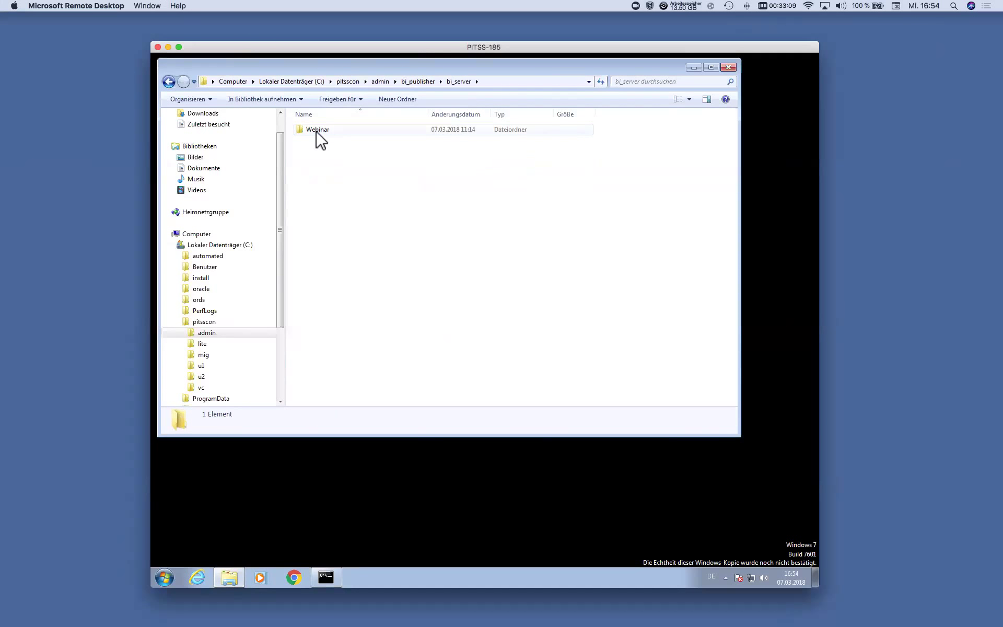
pyautogui.doubleClick(316, 130)
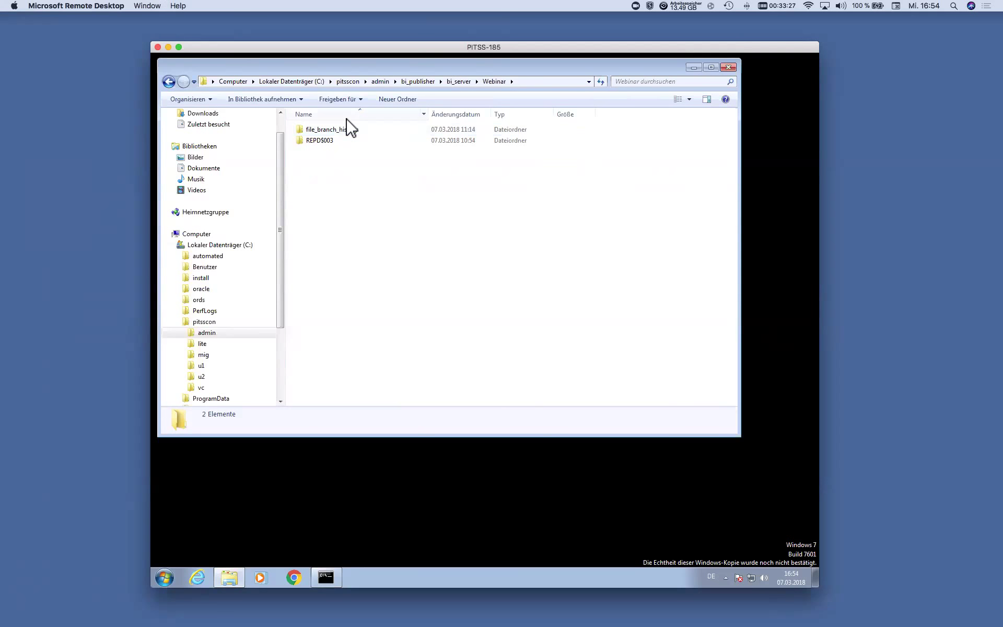
# Step: Browse to bi_publisher\reports_out\Webinar\file_branch_history and select the generated package body file file_branch_historyB.pls
pyautogui.click(455, 81)
pyautogui.click(421, 82)
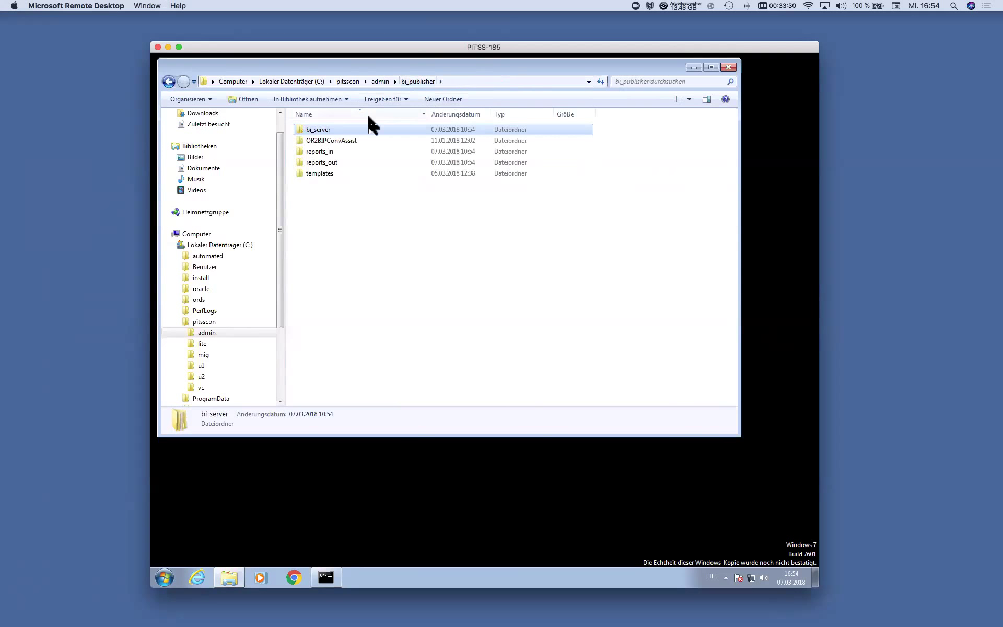
pyautogui.click(324, 162)
pyautogui.doubleClick(324, 163)
pyautogui.click(328, 131)
pyautogui.doubleClick(329, 131)
pyautogui.doubleClick(329, 130)
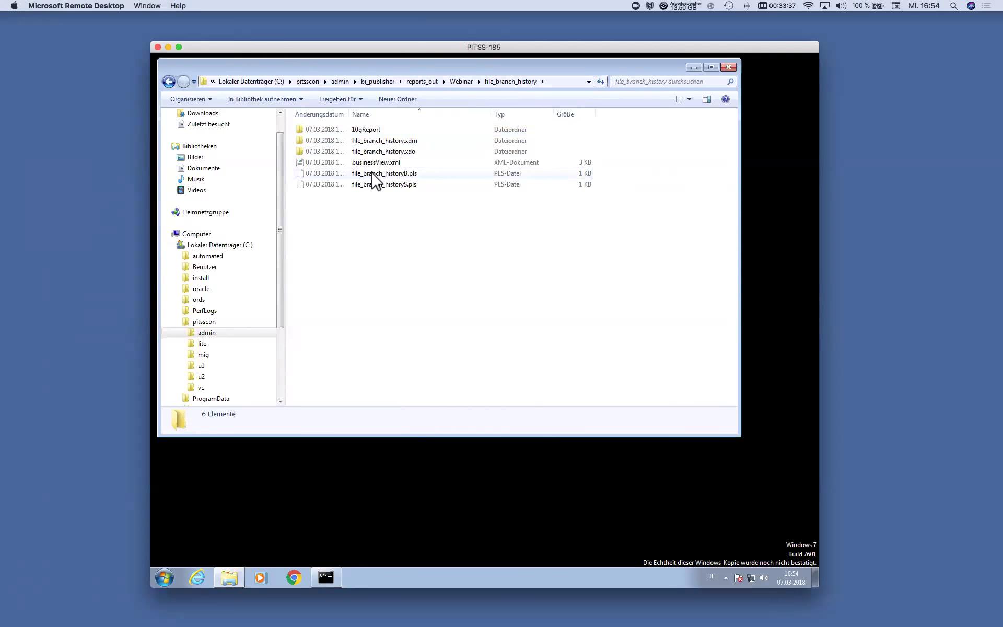
pyautogui.click(375, 179)
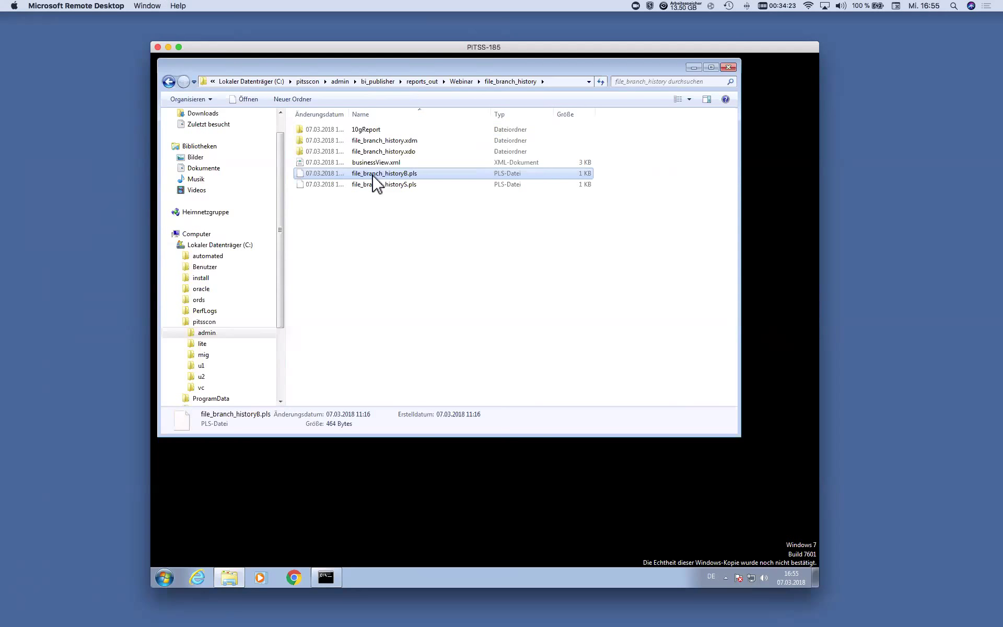
# Step: Switch back to the APEX Training virtual machine and sign in to Oracle BI Publisher with the prefilled credentials
pyautogui.hotkey('ctrl', 'Left')
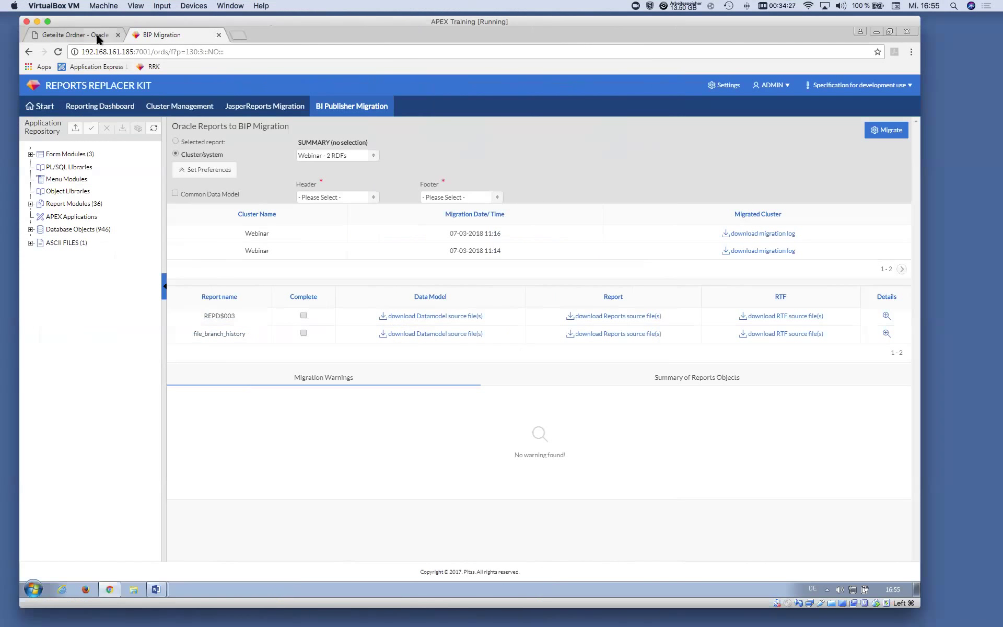
pyautogui.click(98, 38)
pyautogui.click(562, 349)
pyautogui.click(560, 347)
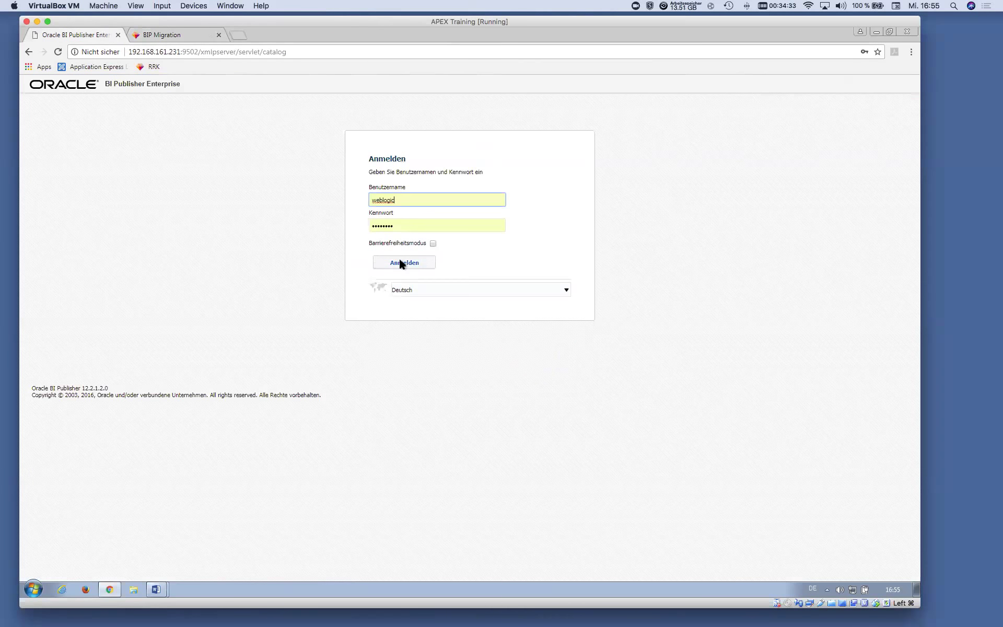
pyautogui.click(400, 260)
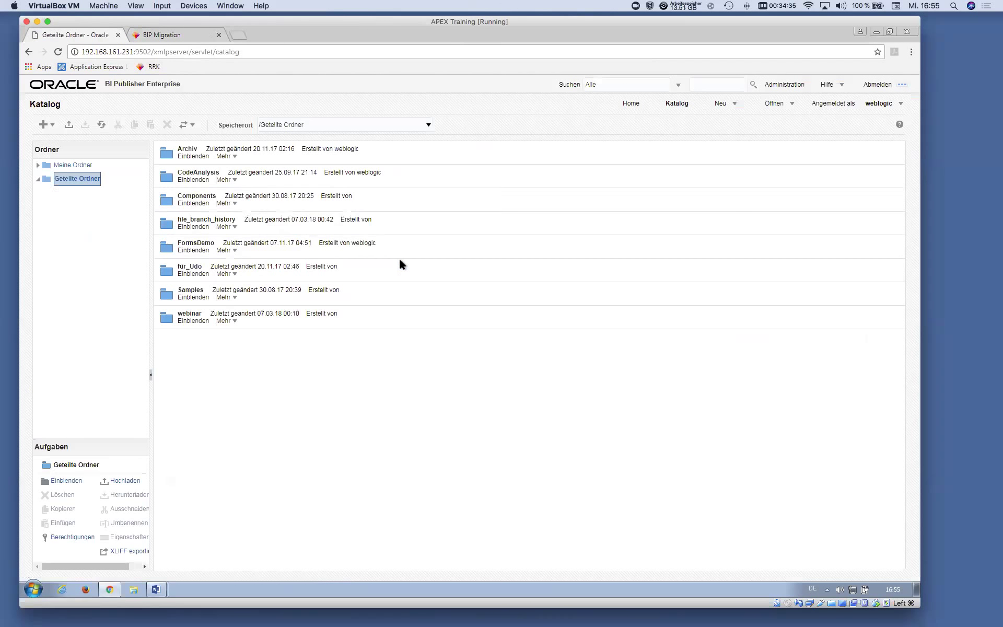
# Step: Open the file_branch_history data model from its shared folder and display its data with the HEADER parameter set to Header
pyautogui.click(85, 231)
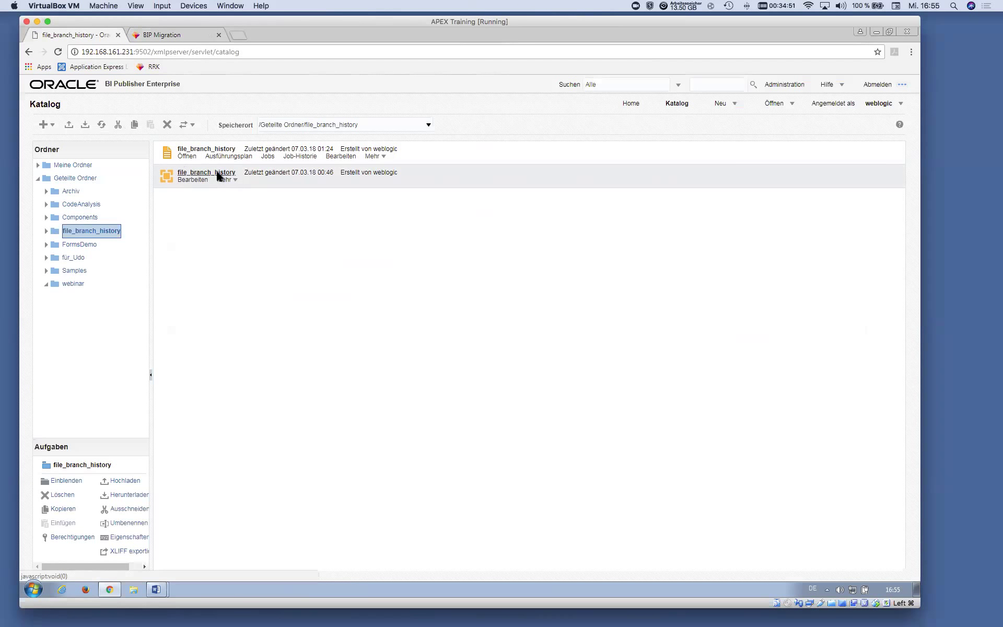
pyautogui.click(218, 175)
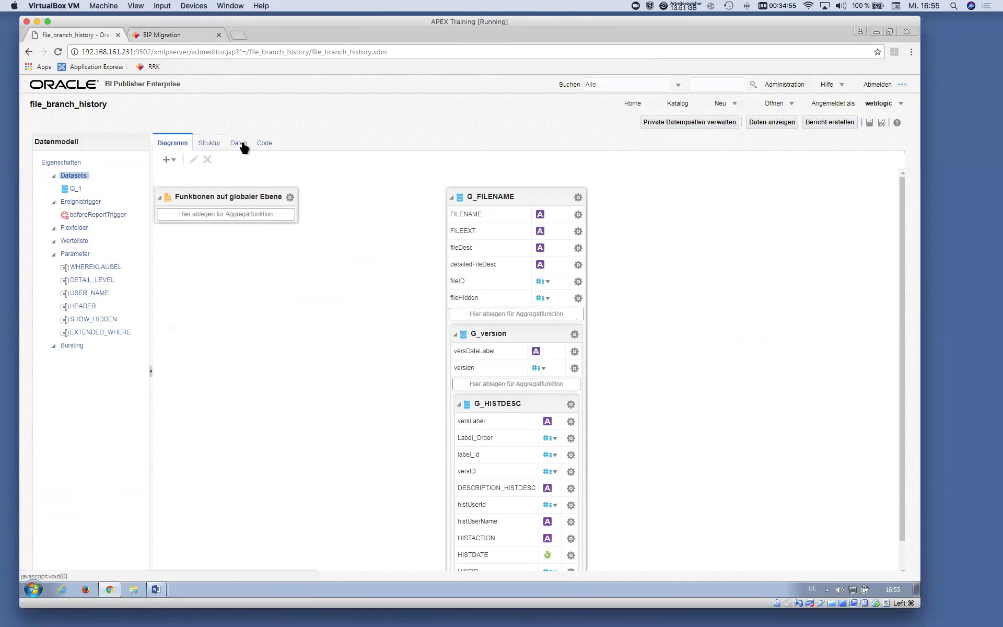
pyautogui.click(240, 144)
pyautogui.click(412, 178)
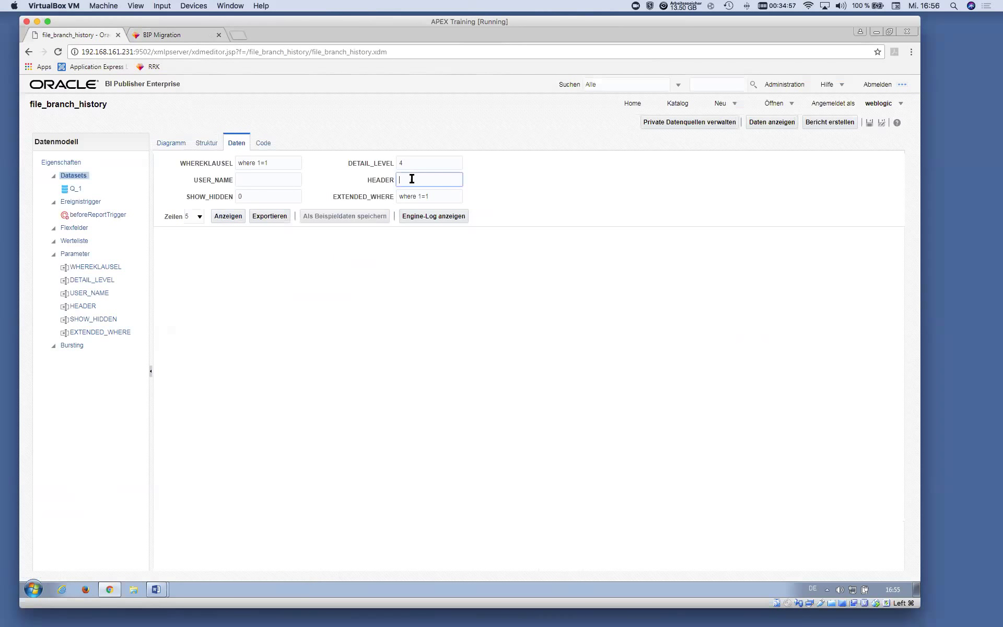
pyautogui.write('Header')
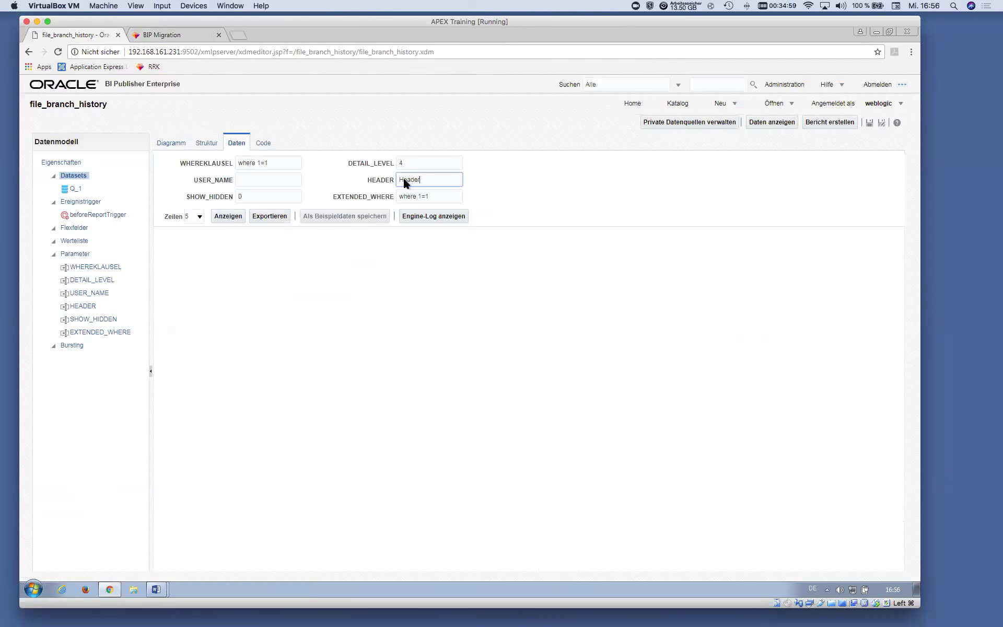
pyautogui.click(228, 217)
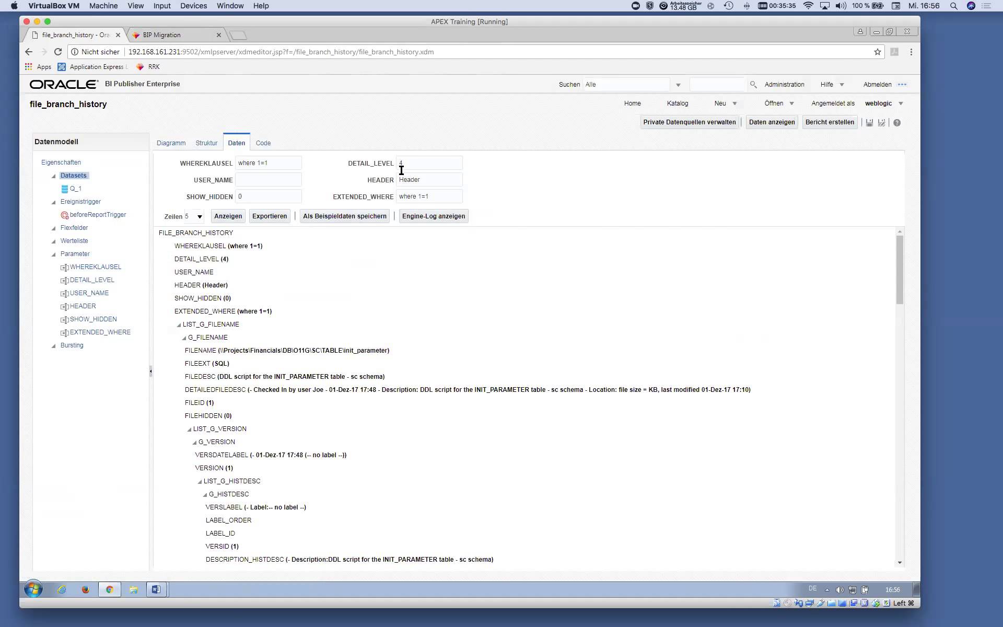
# Step: Download the RTF source of file_branch_history from the BIP Migration page and bring up file_branch_history_final.rtf in Word
pyautogui.click(176, 35)
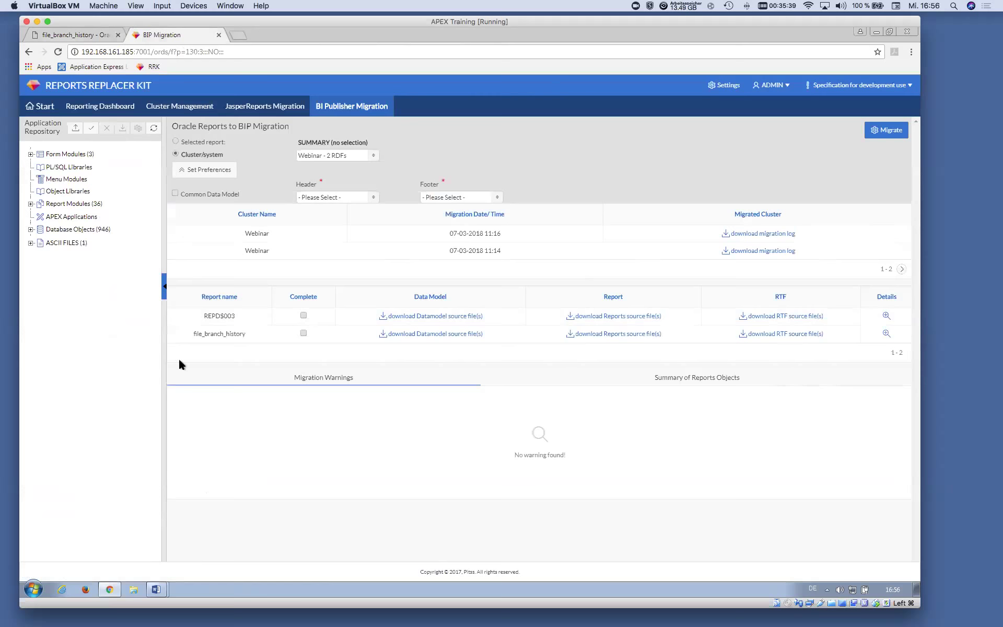
pyautogui.click(790, 335)
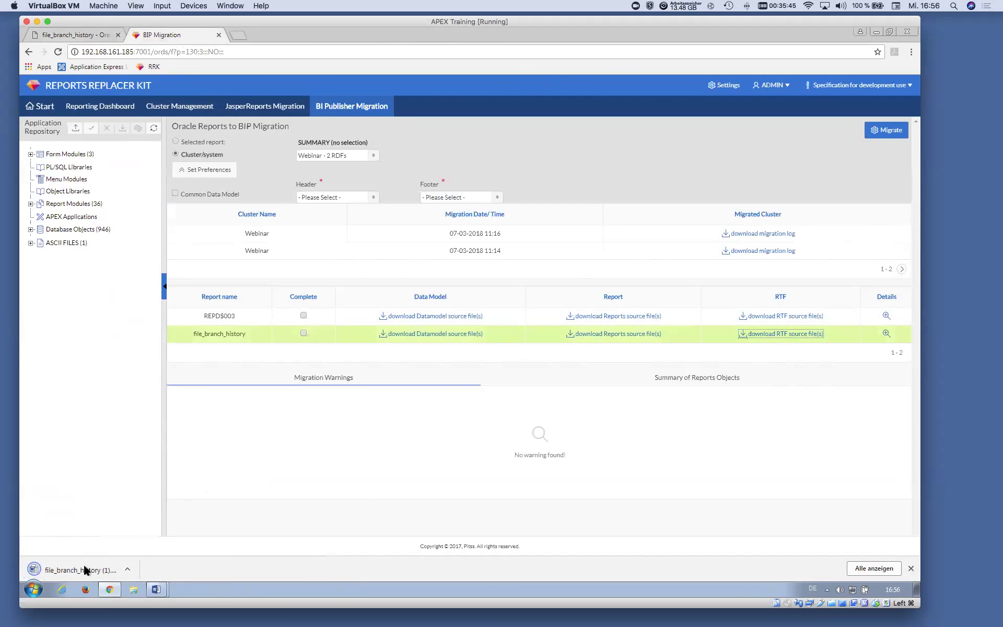
pyautogui.click(54, 566)
pyautogui.moveTo(155, 589)
pyautogui.click(156, 552)
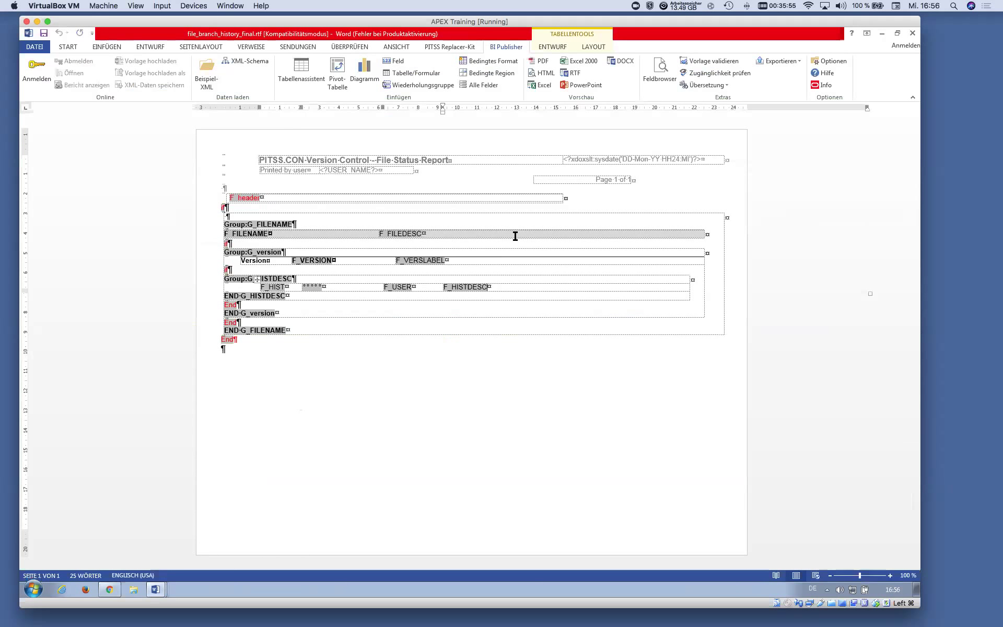
# Step: Bring up the downloaded file_branch_history (1).rtf in Word and enable editing for it
pyautogui.click(240, 6)
pyautogui.click(174, 507)
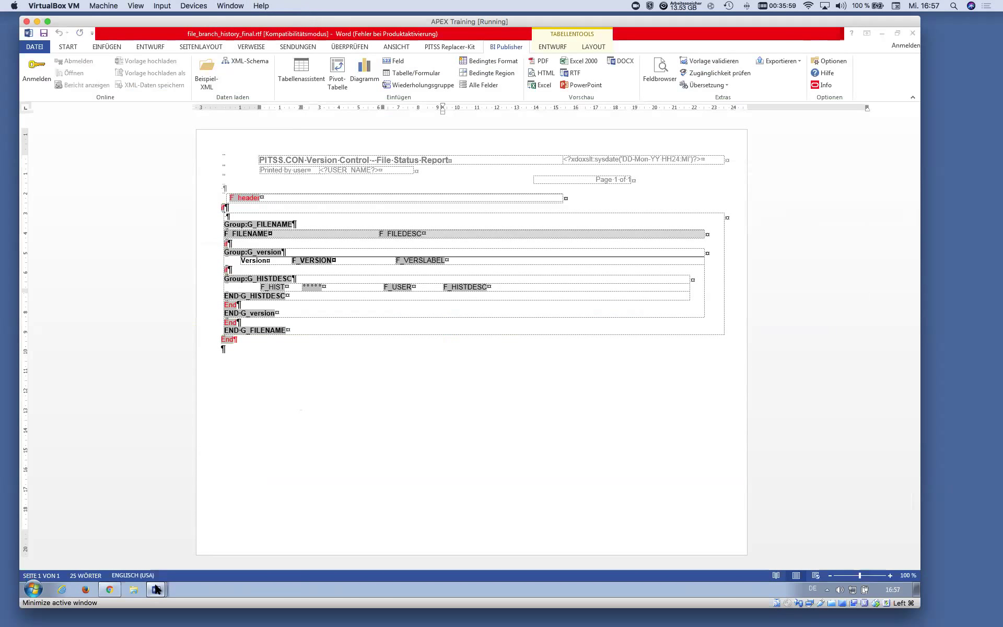
pyautogui.moveTo(155, 589)
pyautogui.click(137, 568)
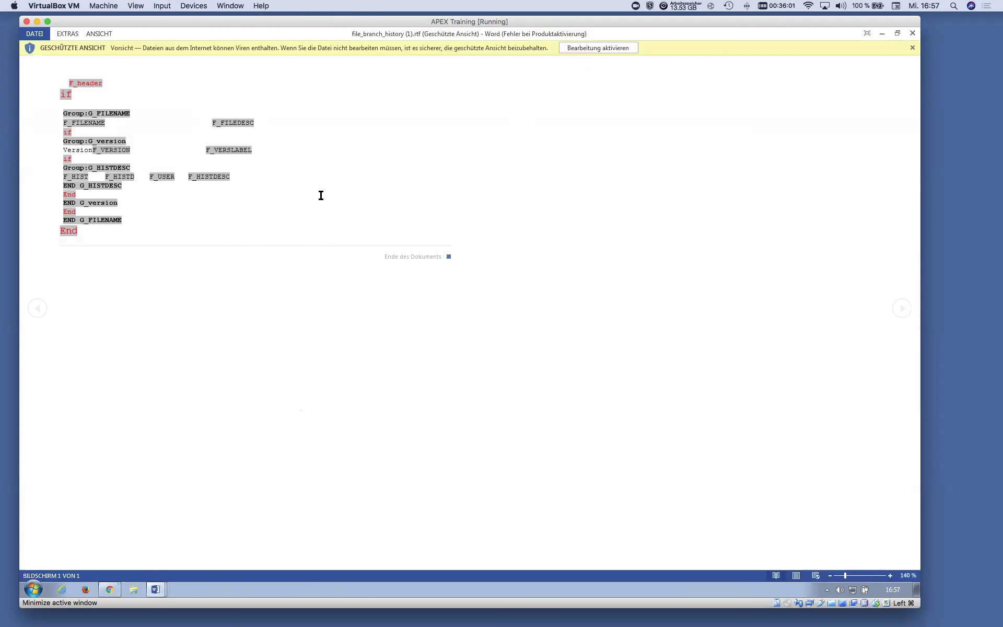
pyautogui.click(595, 48)
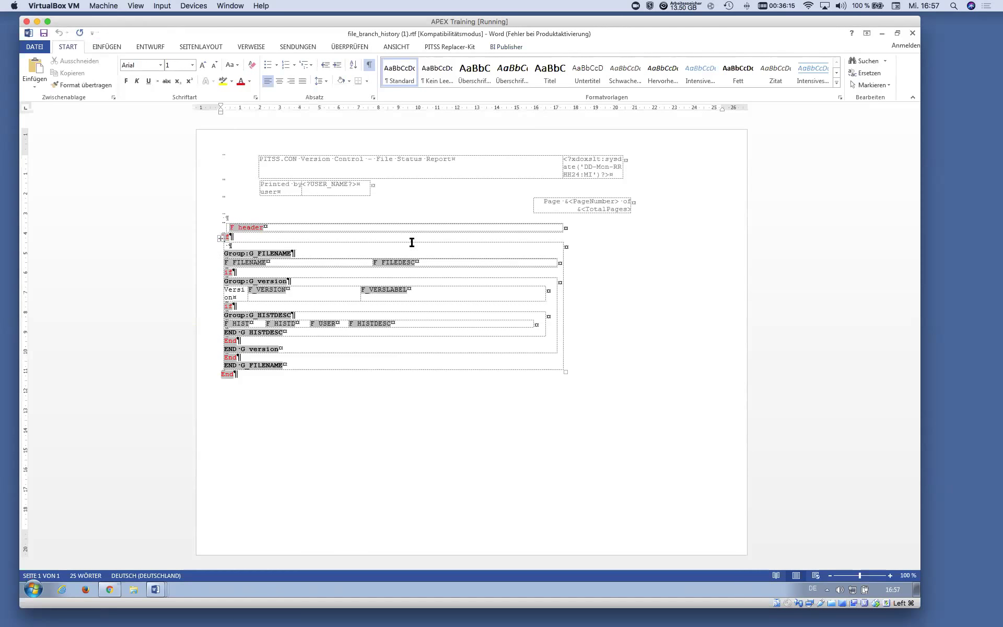
# Step: Inspect the BI Publisher code behind the F_header field and close its properties
pyautogui.doubleClick(245, 227)
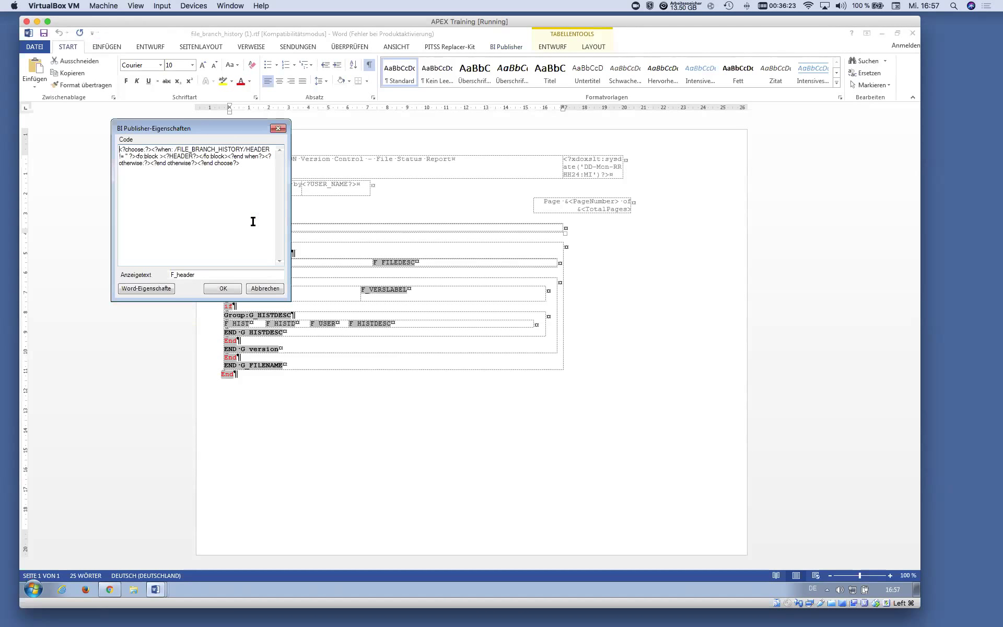
pyautogui.moveTo(211, 132); pyautogui.dragTo(390, 196)
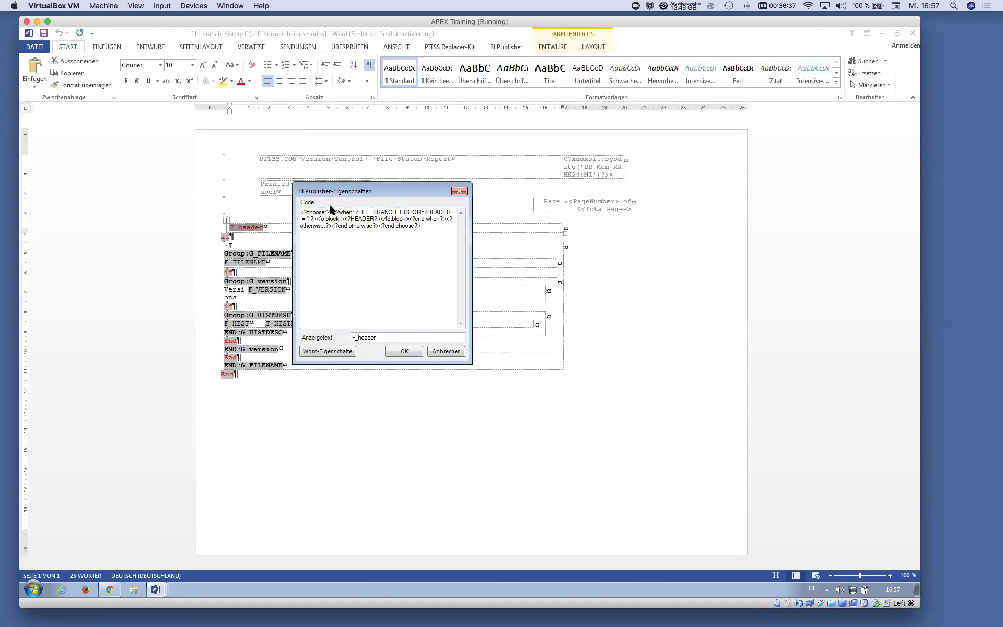
pyautogui.click(404, 351)
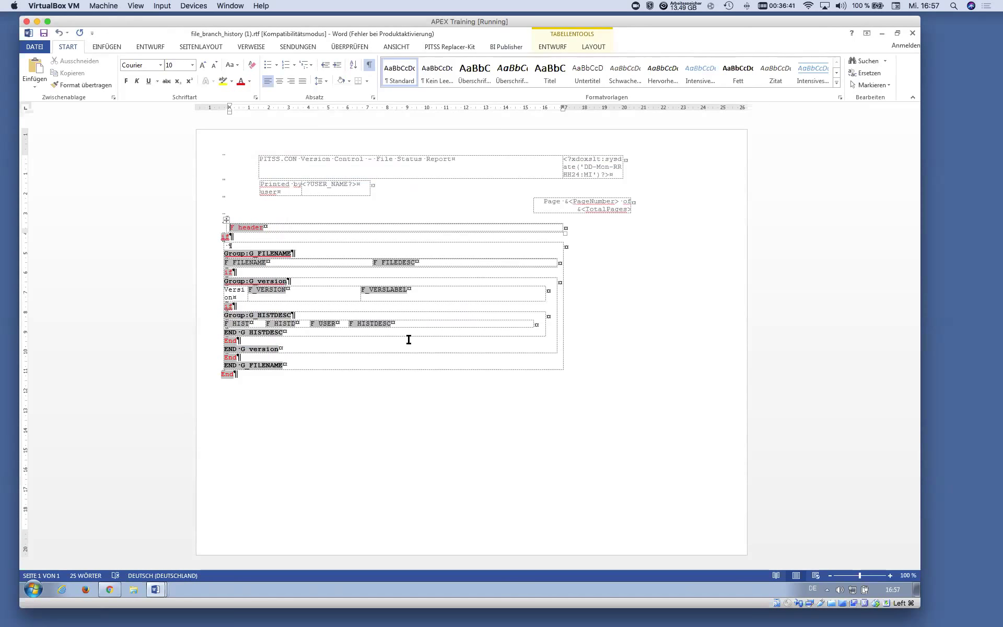
# Step: Change the year mask of the sysdate expression in the page header to YY and leave header editing
pyautogui.click(580, 166)
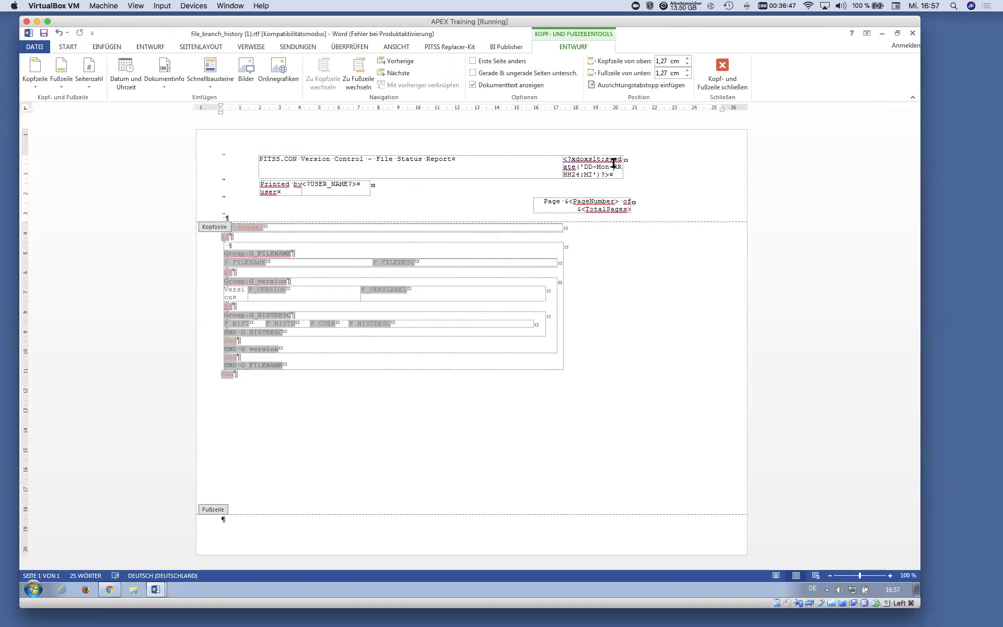
pyautogui.doubleClick(617, 166)
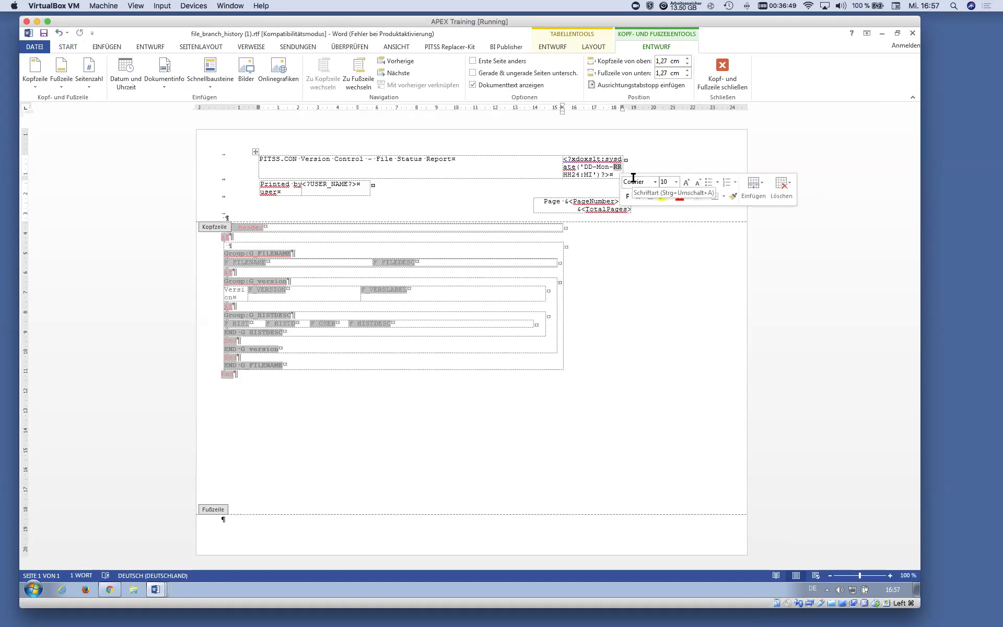
pyautogui.write('YY')
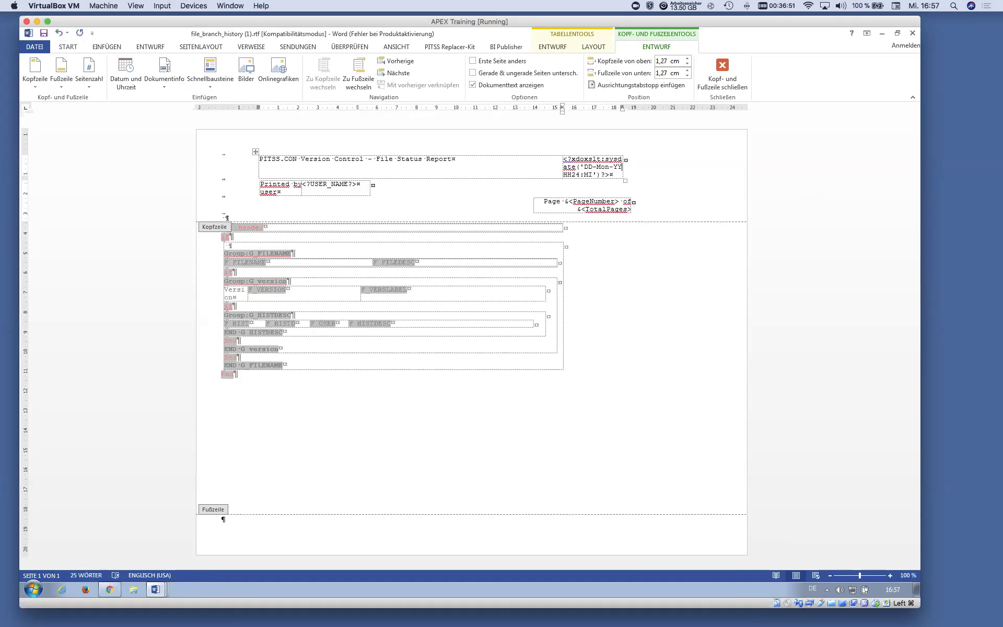
pyautogui.click(731, 72)
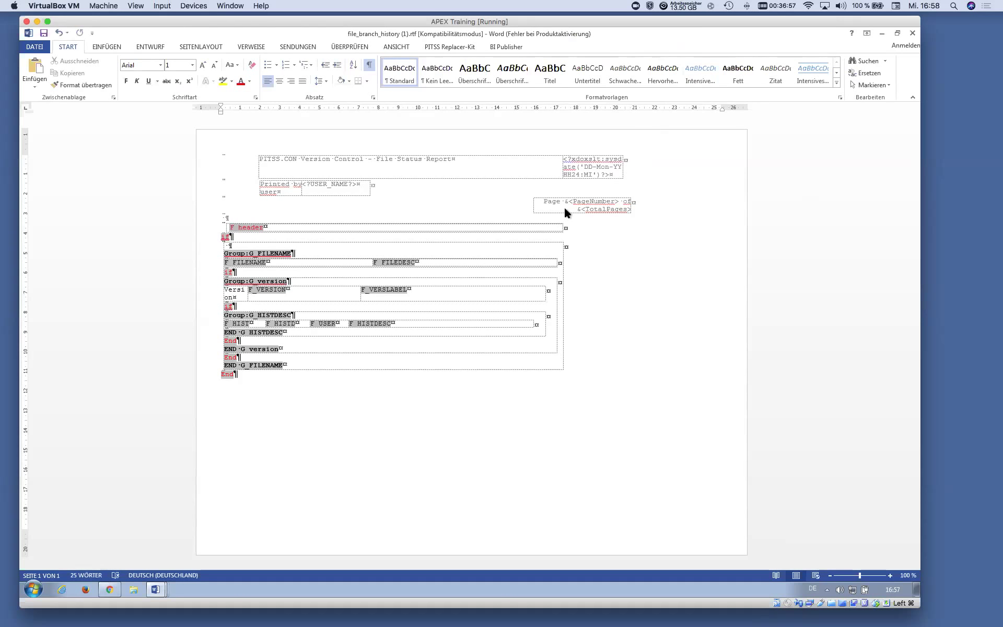
# Step: Replace the page number placeholders with the PITSS Replacer-Kit's Pages function and widen the Version label cell to fit the word on one line
pyautogui.click(449, 47)
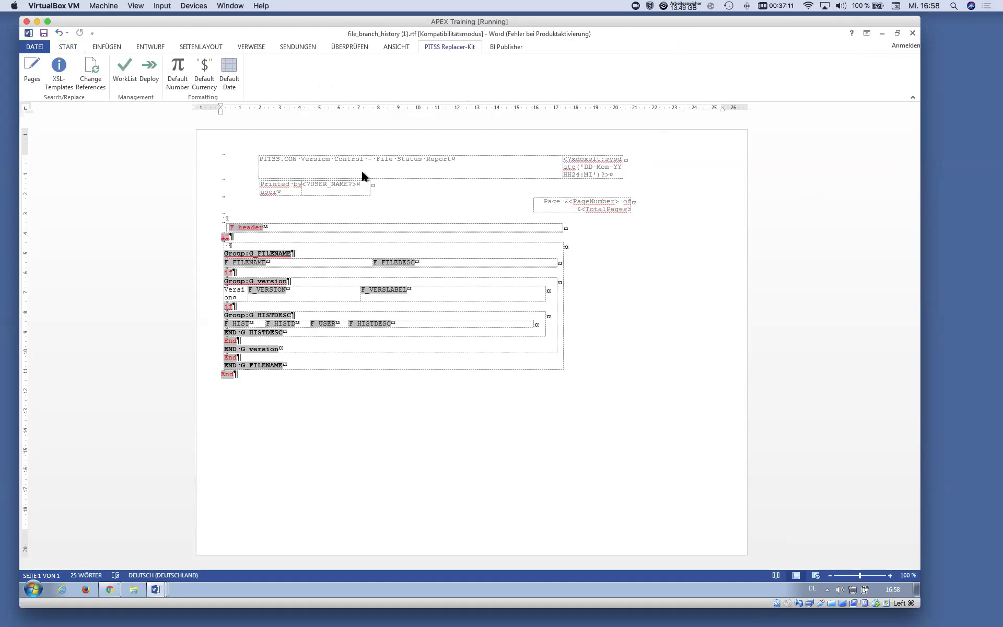
pyautogui.click(33, 68)
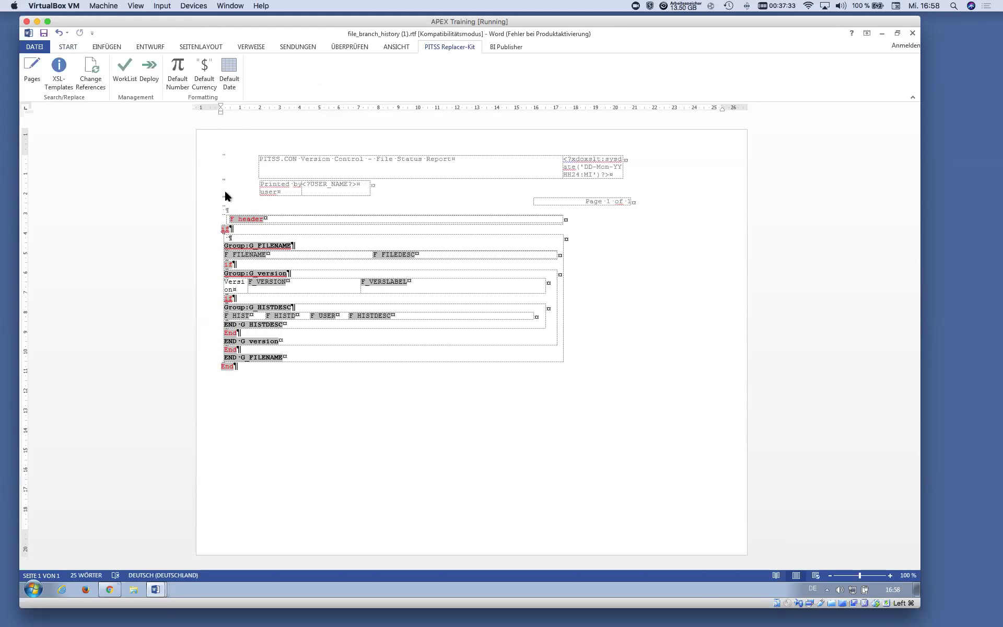
pyautogui.click(503, 284)
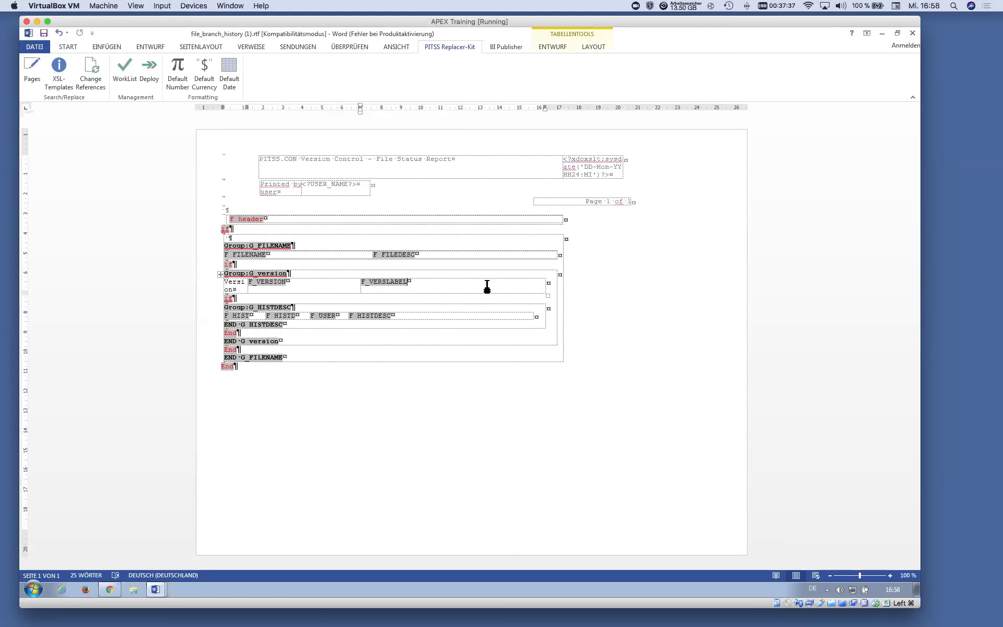
pyautogui.moveTo(246, 284); pyautogui.dragTo(274, 284)
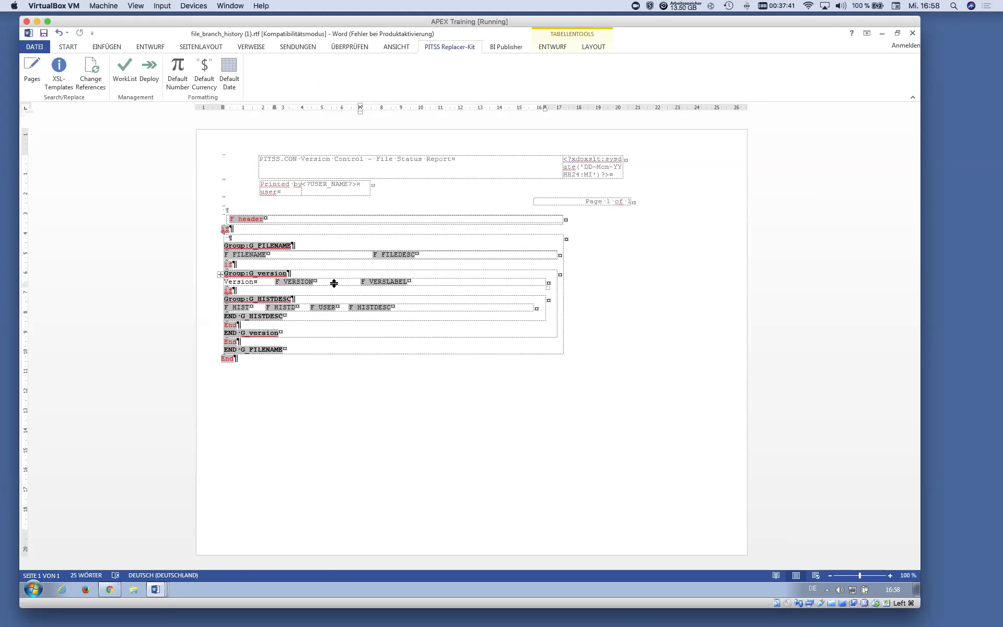
# Step: Inspect the code of the if condition above Group:G_version and close its properties without changes
pyautogui.doubleClick(228, 264)
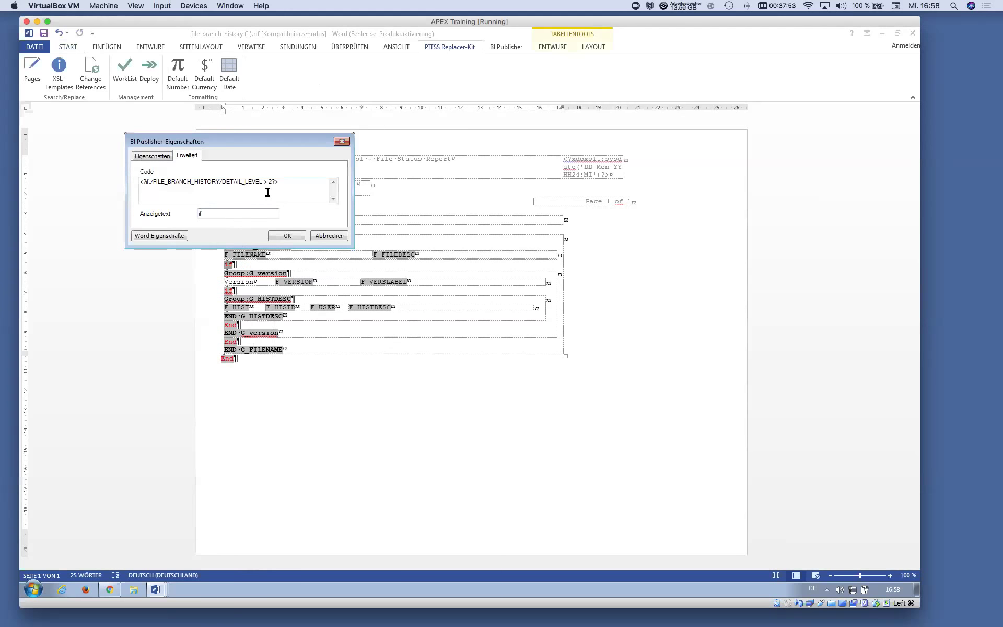
pyautogui.click(284, 184)
pyautogui.click(320, 238)
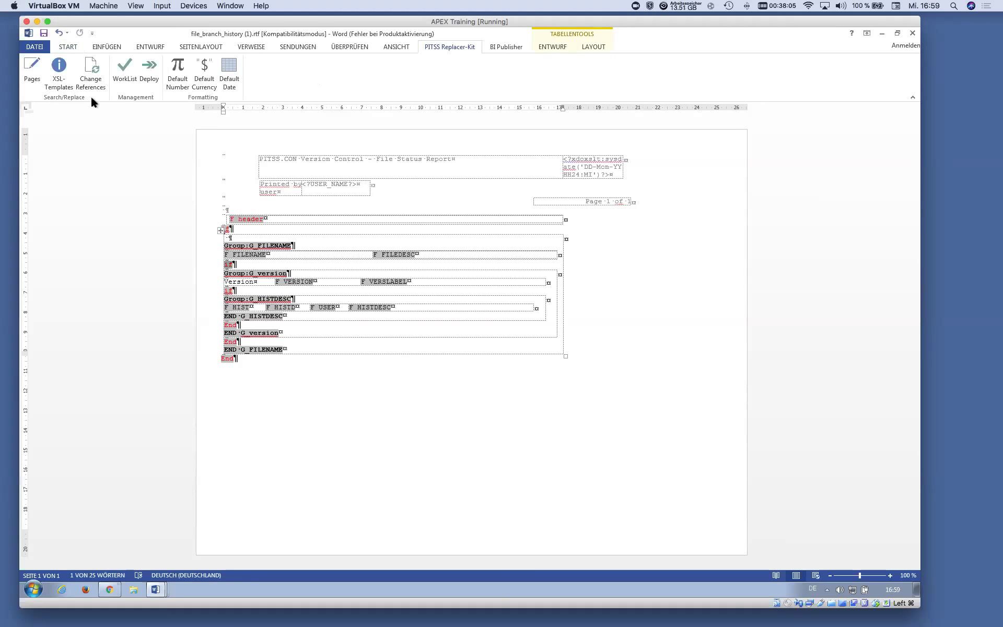
# Step: Display the PITSS Replacer-Kit's XSL-Templates table of PL/SQL equivalents and close that document
pyautogui.click(61, 66)
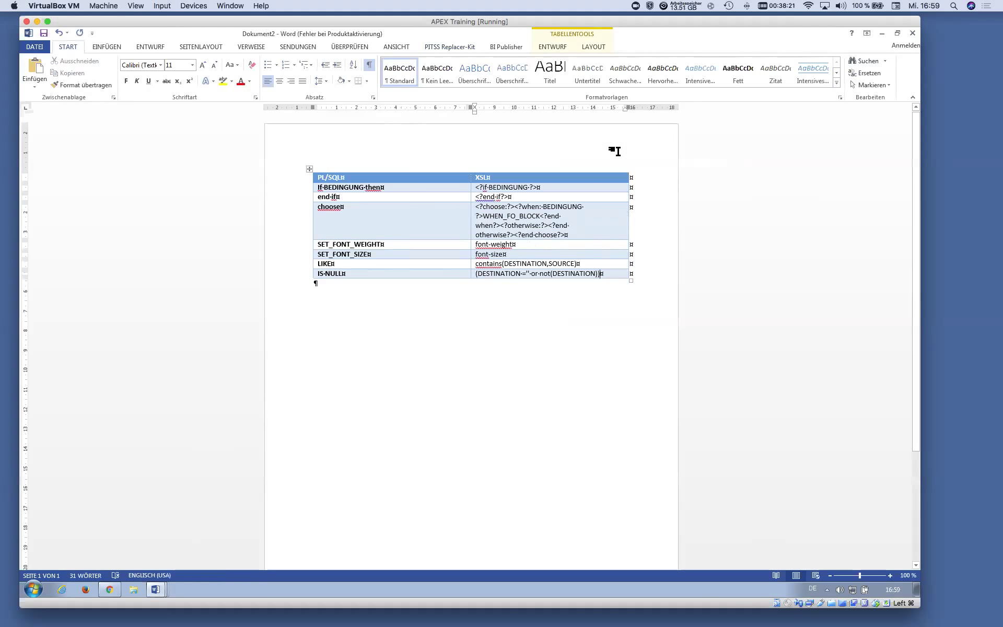
pyautogui.click(911, 33)
pyautogui.click(468, 331)
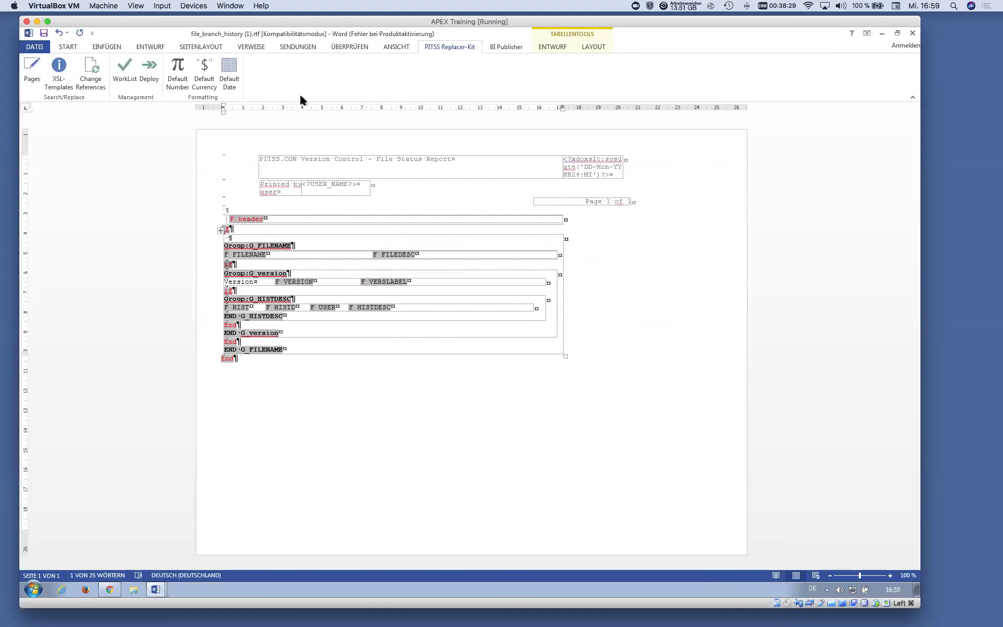
# Step: Load data_2.xml as sample XML data, preview the template as a PDF and close the preview
pyautogui.click(500, 46)
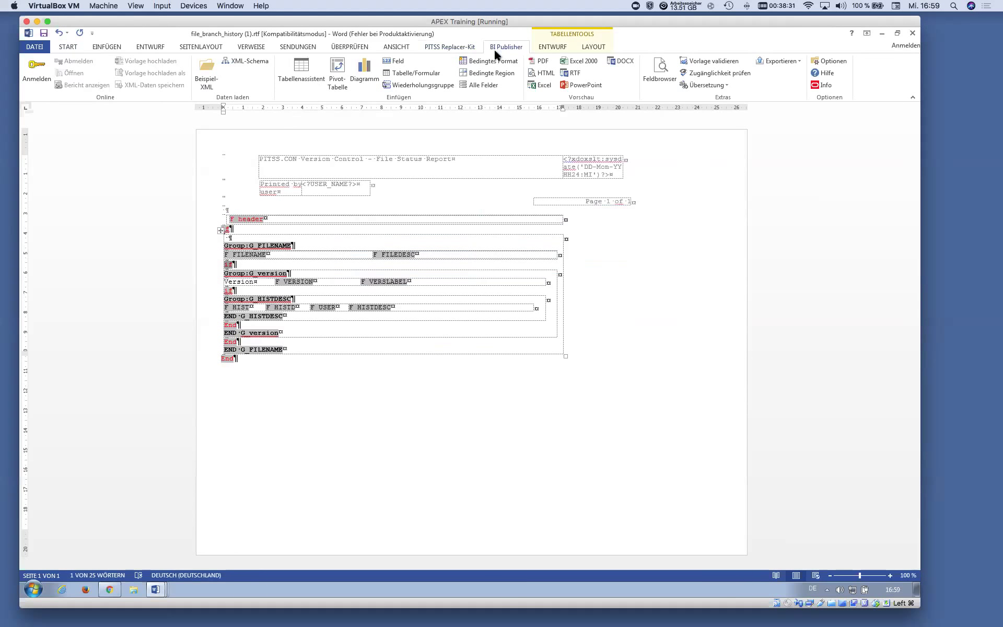
pyautogui.click(206, 78)
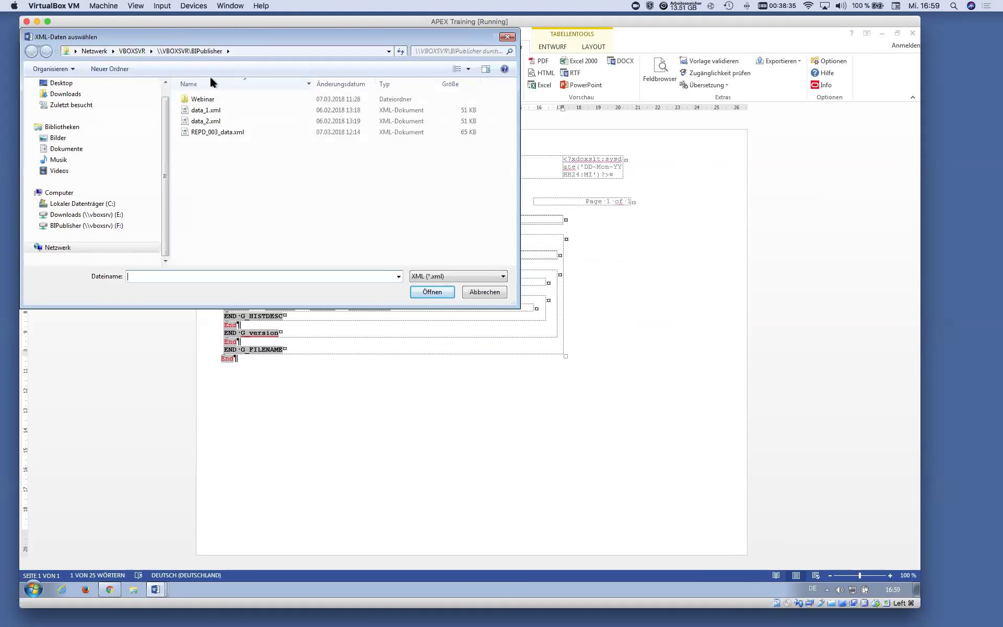
pyautogui.click(200, 121)
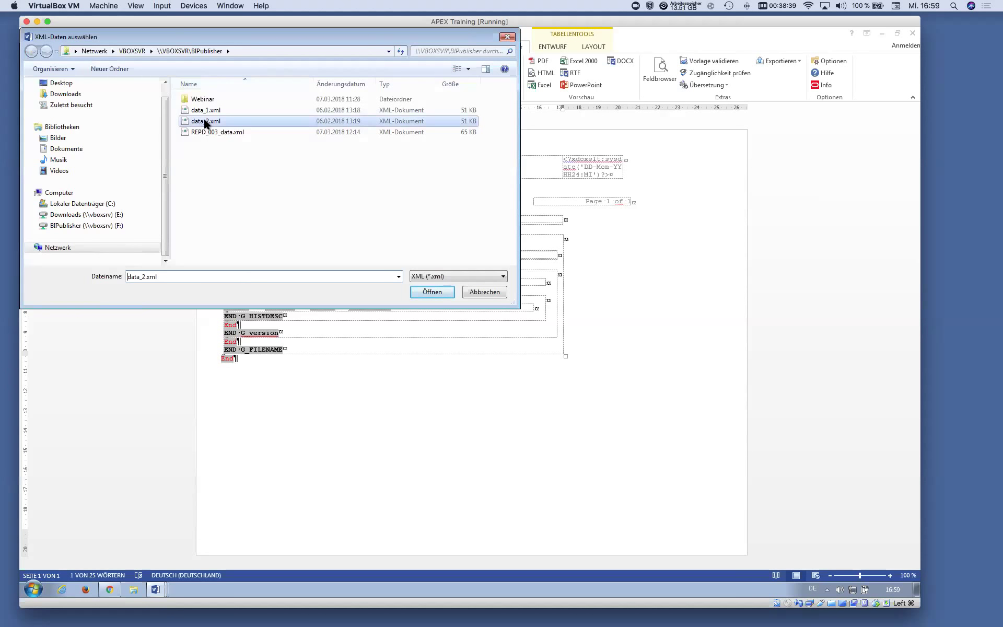
pyautogui.click(428, 290)
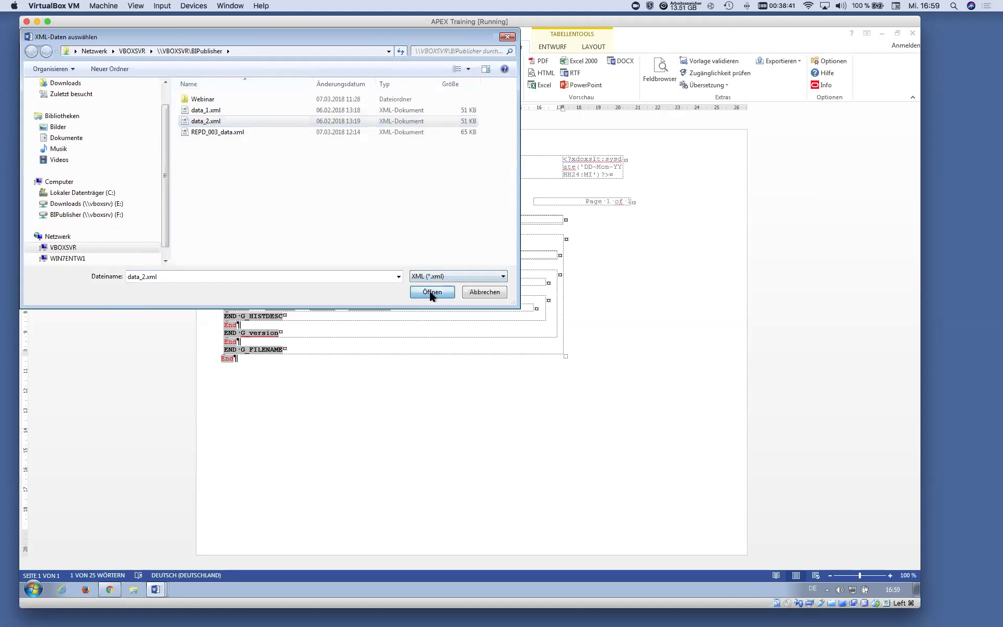
pyautogui.click(493, 343)
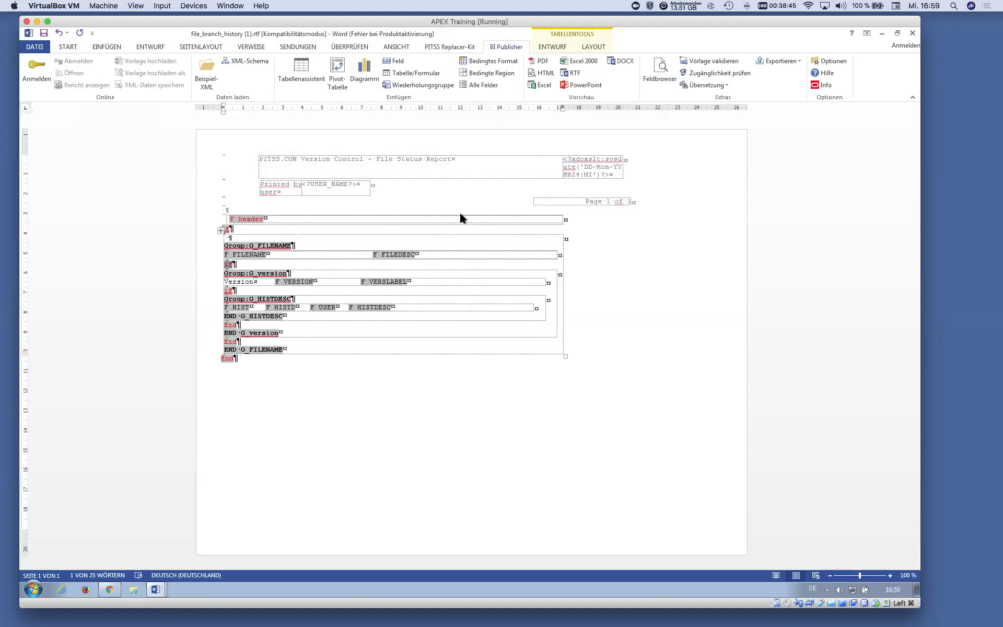
pyautogui.click(541, 61)
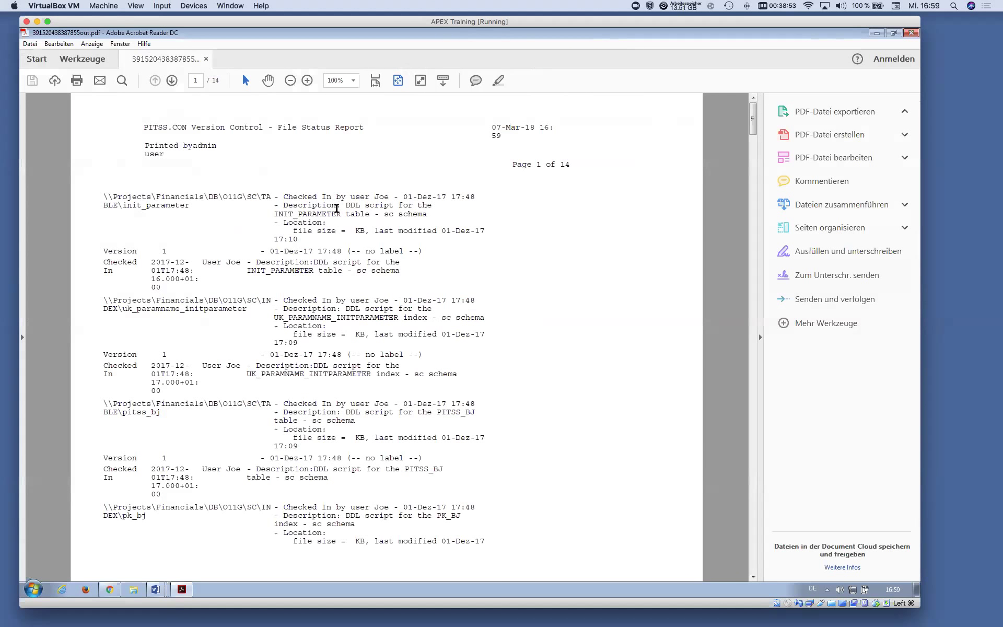
pyautogui.click(911, 33)
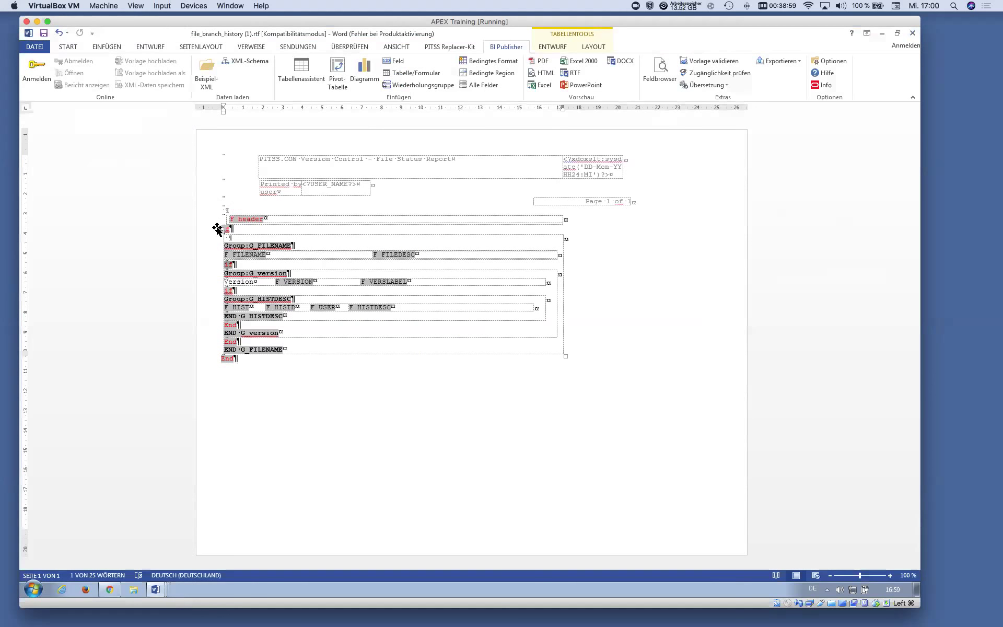
# Step: Set the font of the entire template body to Arial
pyautogui.click(349, 239)
pyautogui.hotkey('ctrl', 'a')
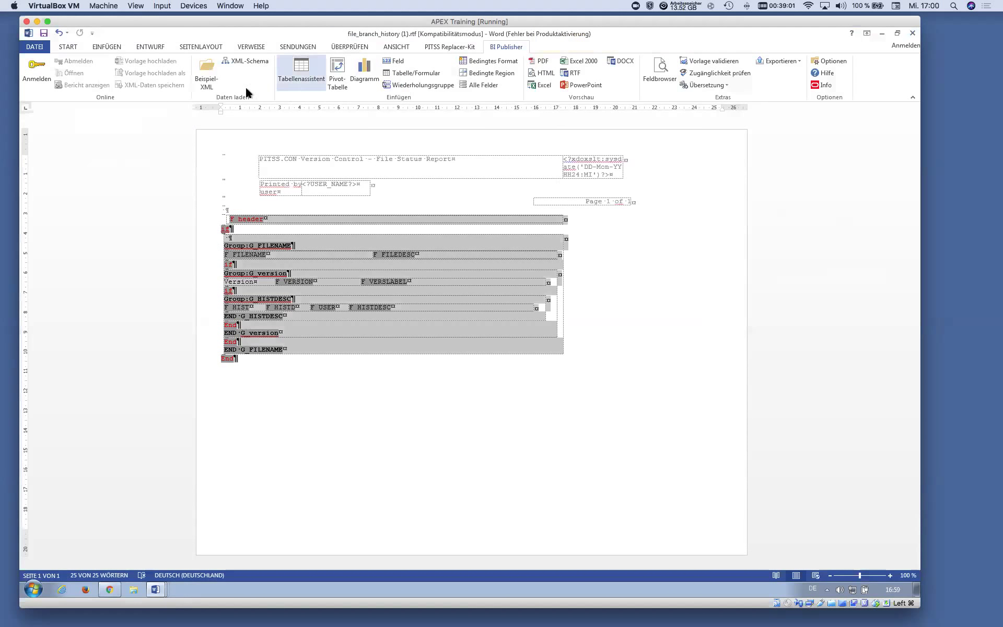
pyautogui.click(70, 47)
pyautogui.click(160, 66)
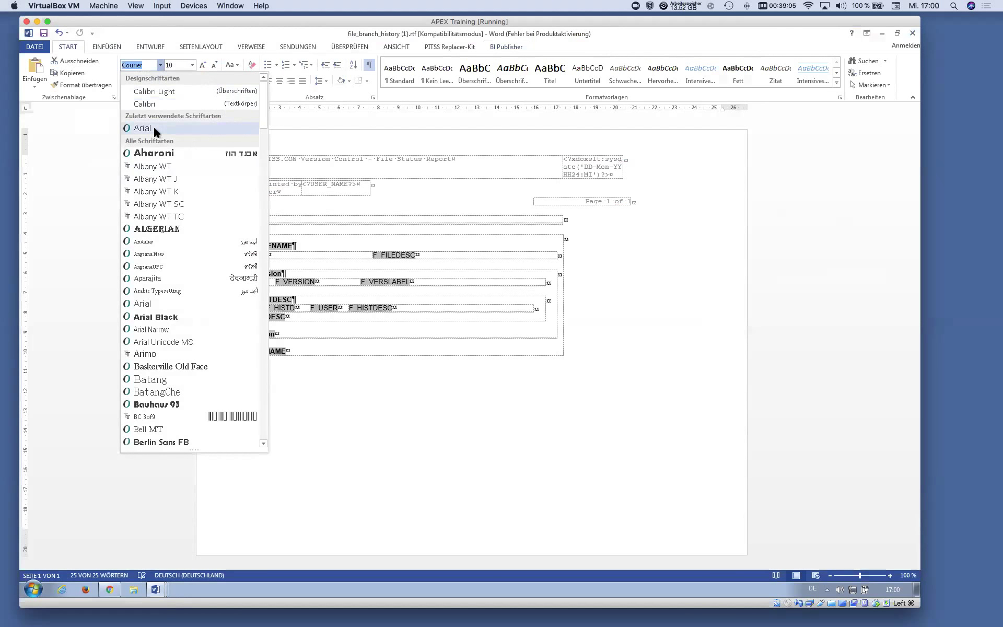
pyautogui.click(154, 129)
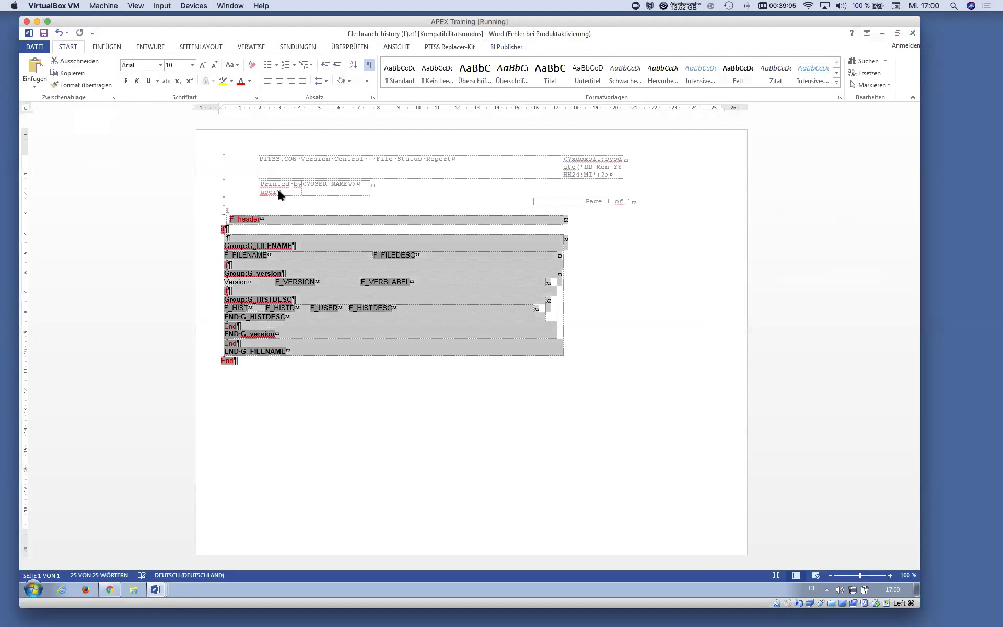
pyautogui.click(360, 275)
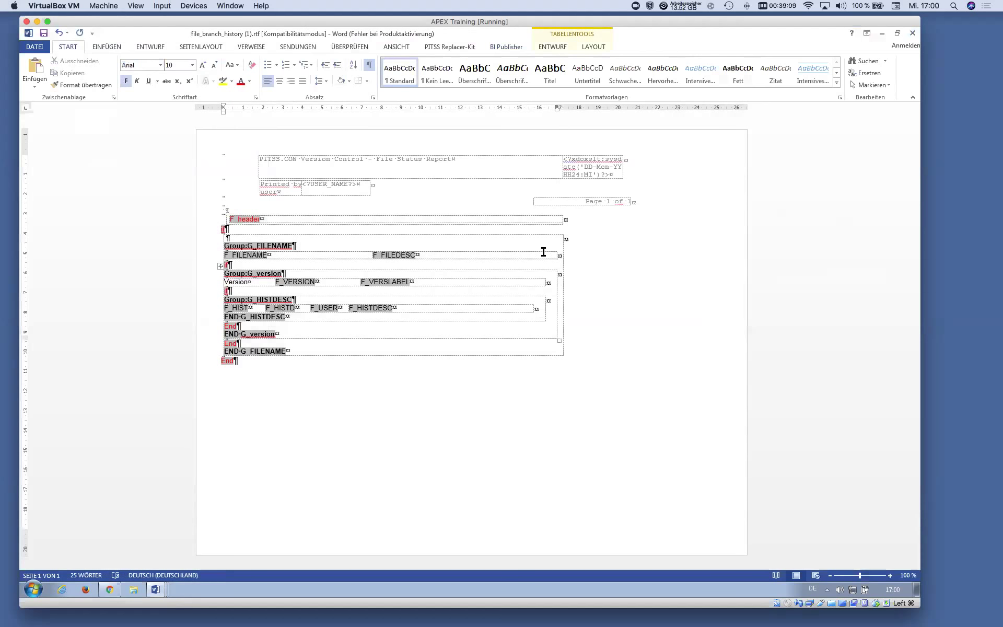
# Step: Widen the outer G_FILENAME table to about 24 cm and set the F_VERSLABEL cell's width to 10 cm
pyautogui.click(563, 239)
pyautogui.moveTo(561, 107); pyautogui.dragTo(702, 108)
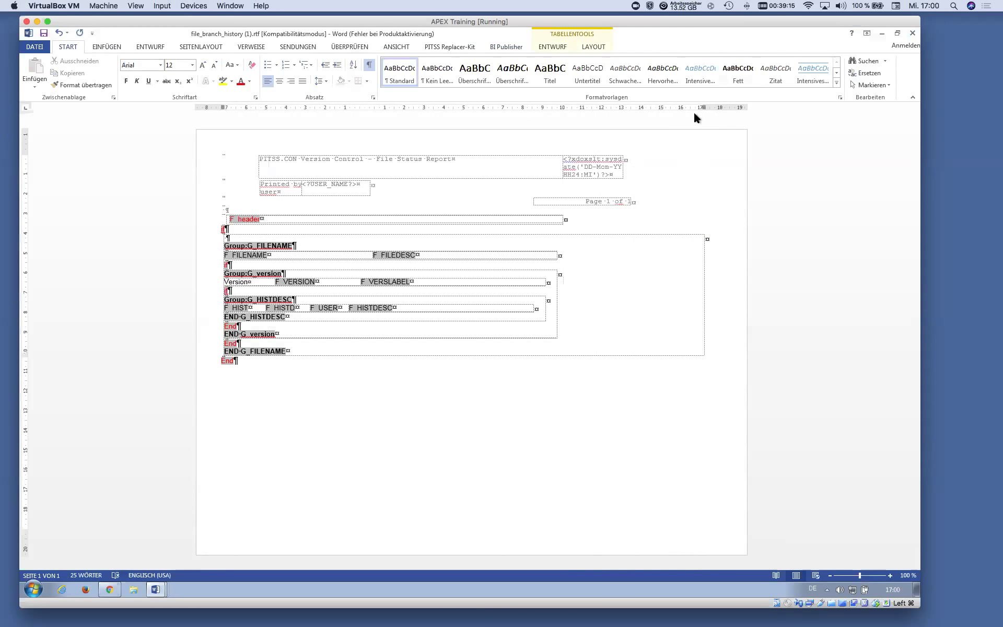
pyautogui.click(523, 282)
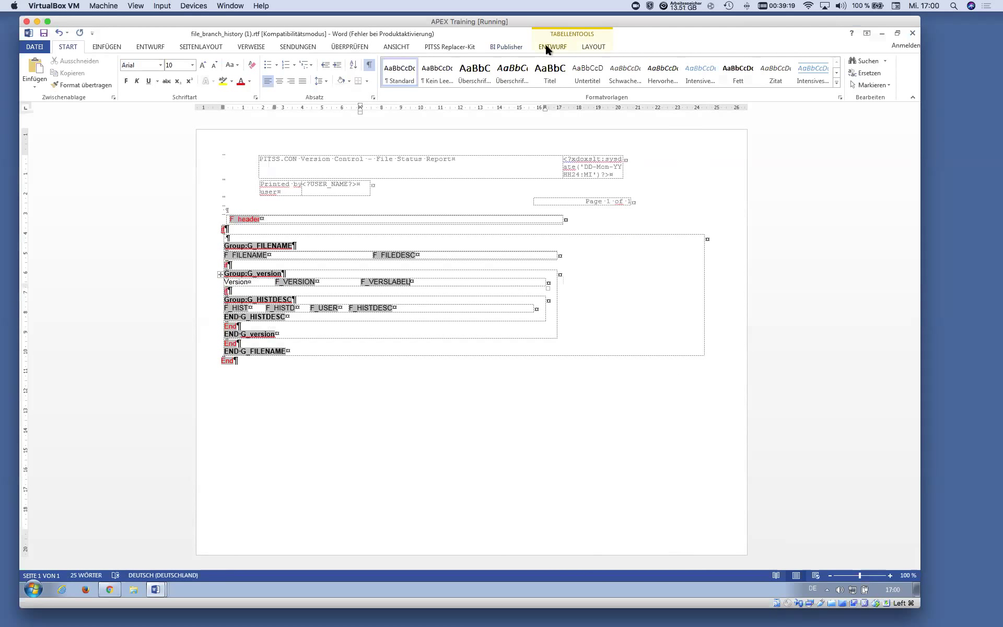
pyautogui.click(601, 47)
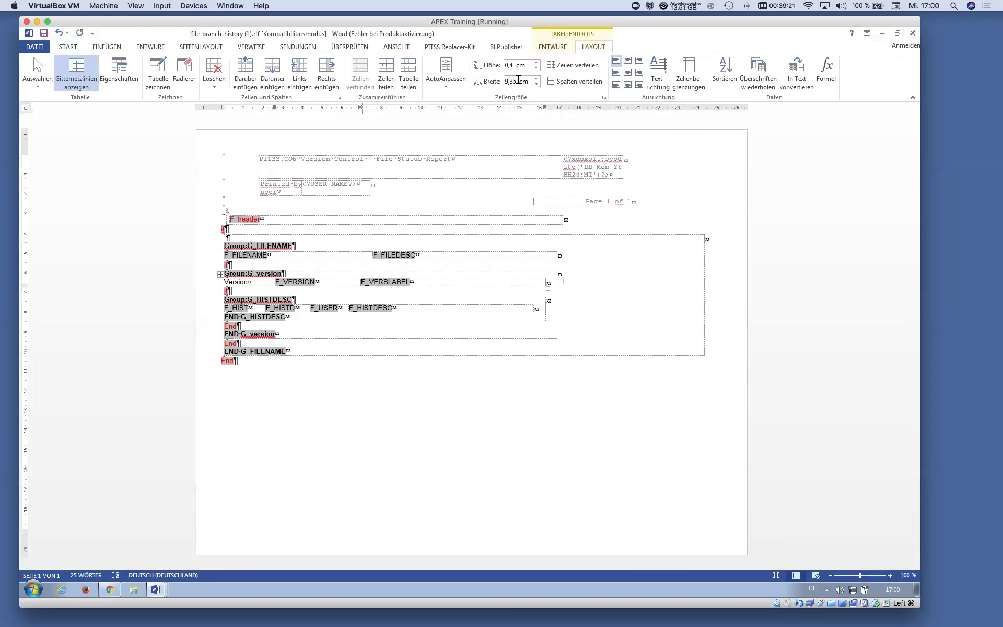
pyautogui.moveTo(516, 82); pyautogui.dragTo(506, 82)
pyautogui.write('10')
pyautogui.press('Return')
# Step: Widen the nested G_version table to about 24 cm, almost to the outer table's edge
pyautogui.click(556, 303)
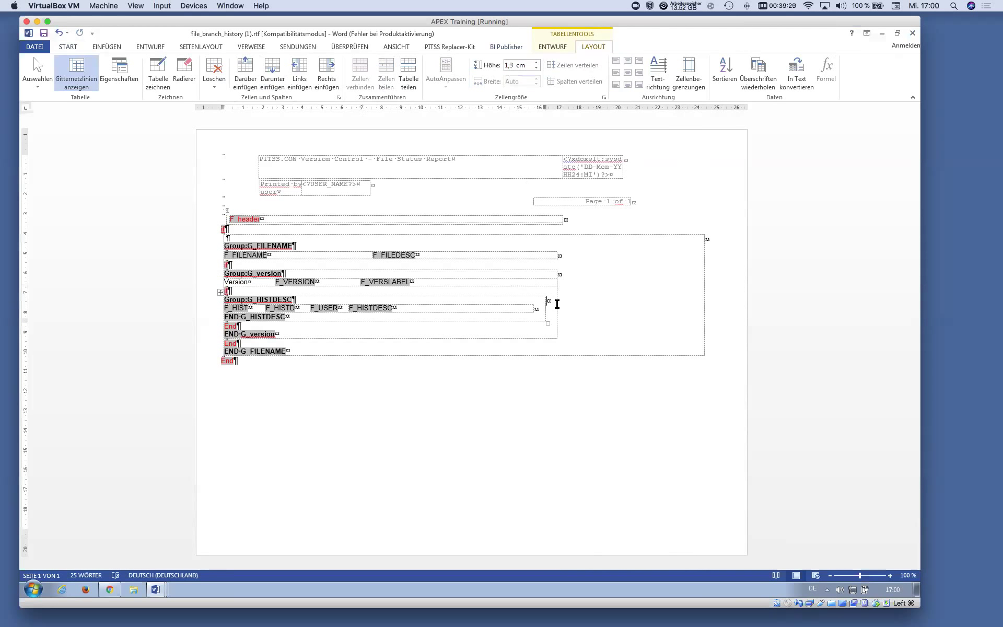
pyautogui.click(563, 275)
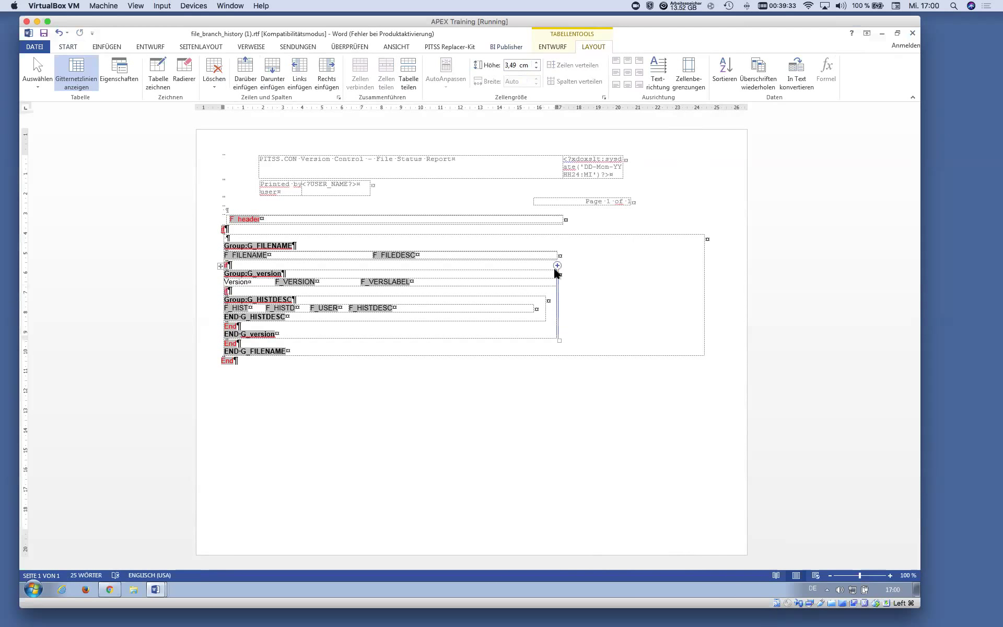
pyautogui.moveTo(559, 105); pyautogui.dragTo(693, 107)
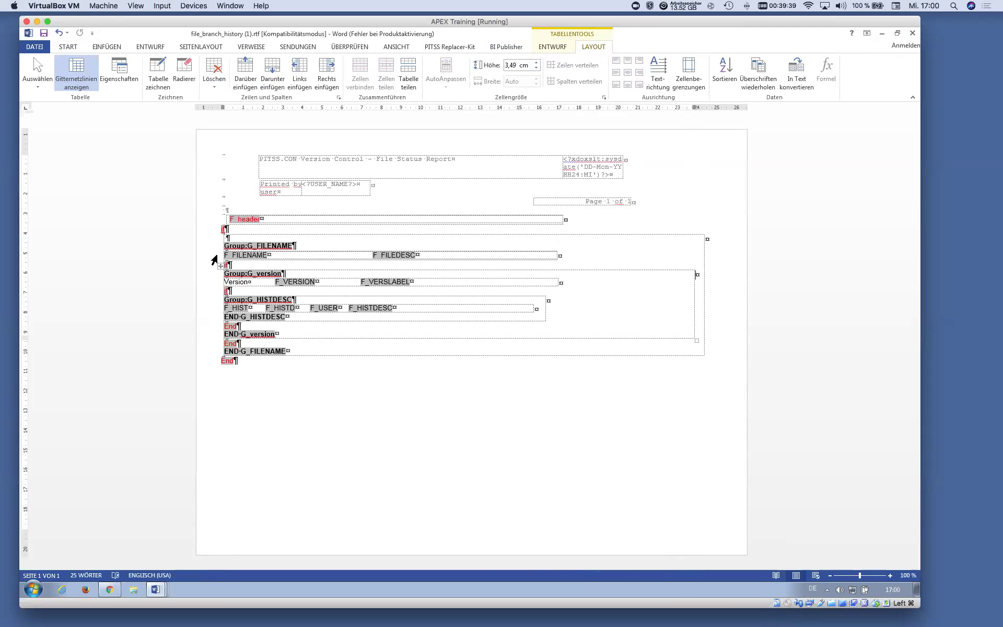
# Step: Italicize the text of the entire outer G_FILENAME table and shade the row containing F_FILENAME and F_FILEDESC light gray
pyautogui.click(215, 257)
pyautogui.click(352, 311)
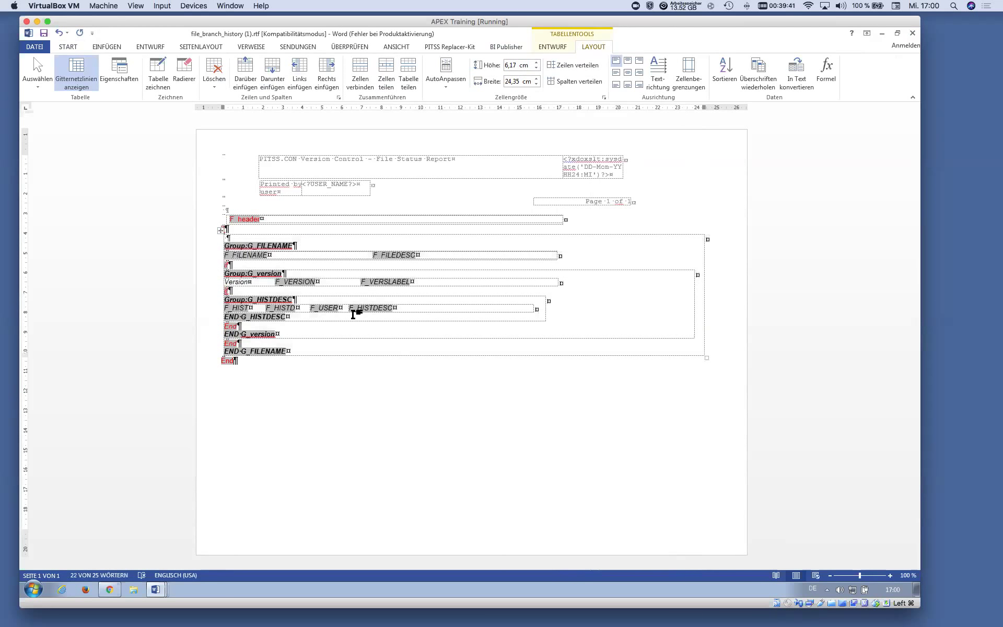
pyautogui.doubleClick(318, 254)
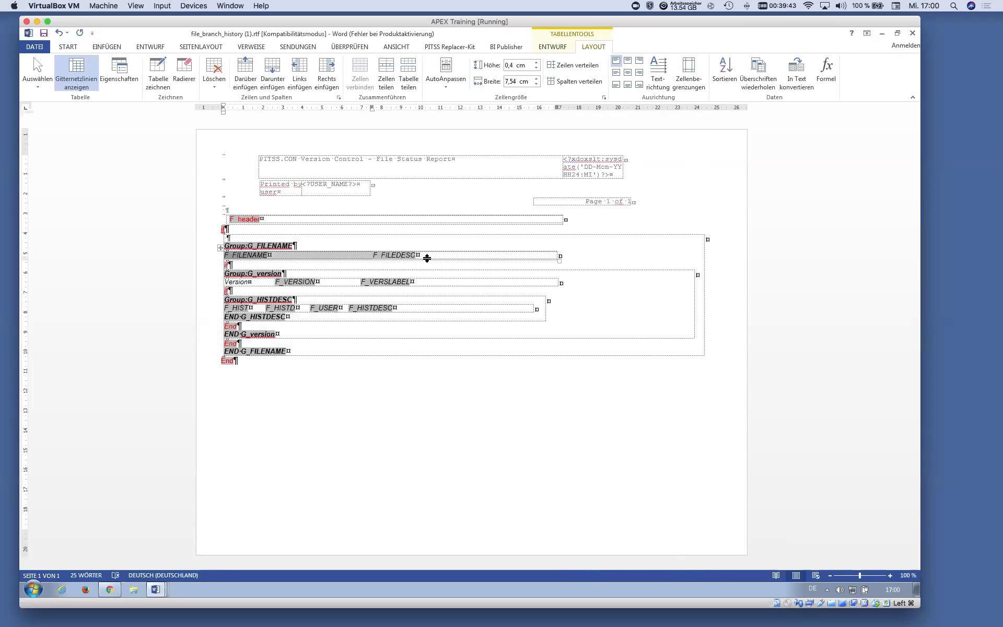
pyautogui.keyDown('shift'); pyautogui.click(447, 256); pyautogui.keyUp('shift')
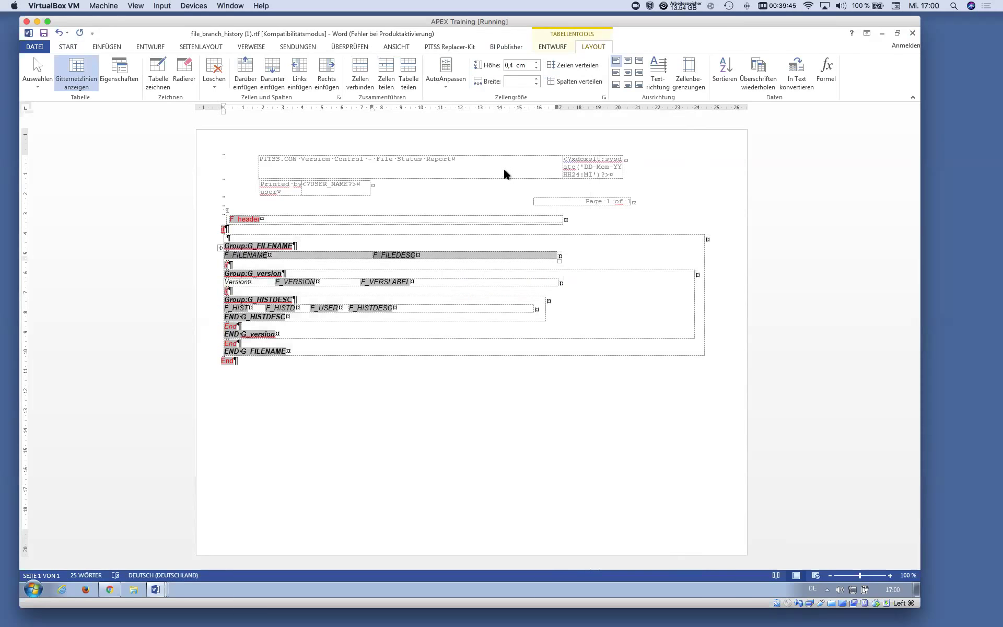
pyautogui.click(551, 47)
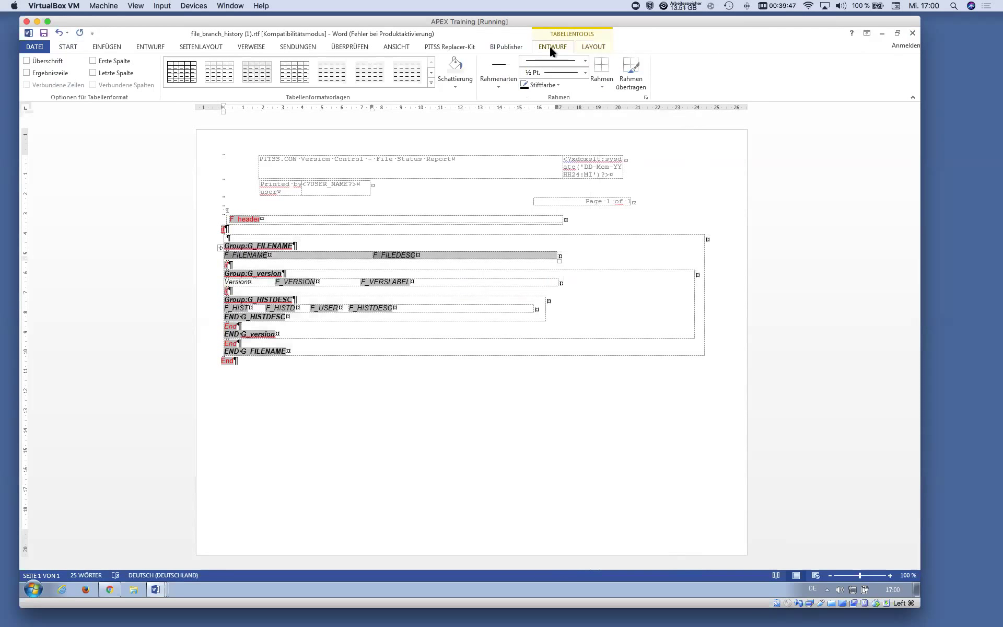
pyautogui.click(460, 85)
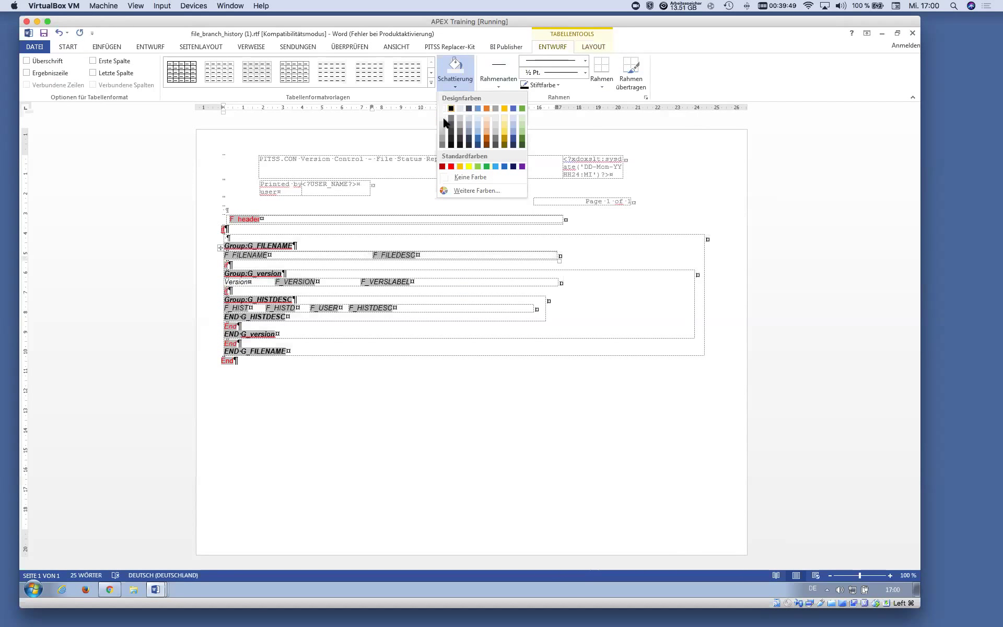
pyautogui.click(470, 378)
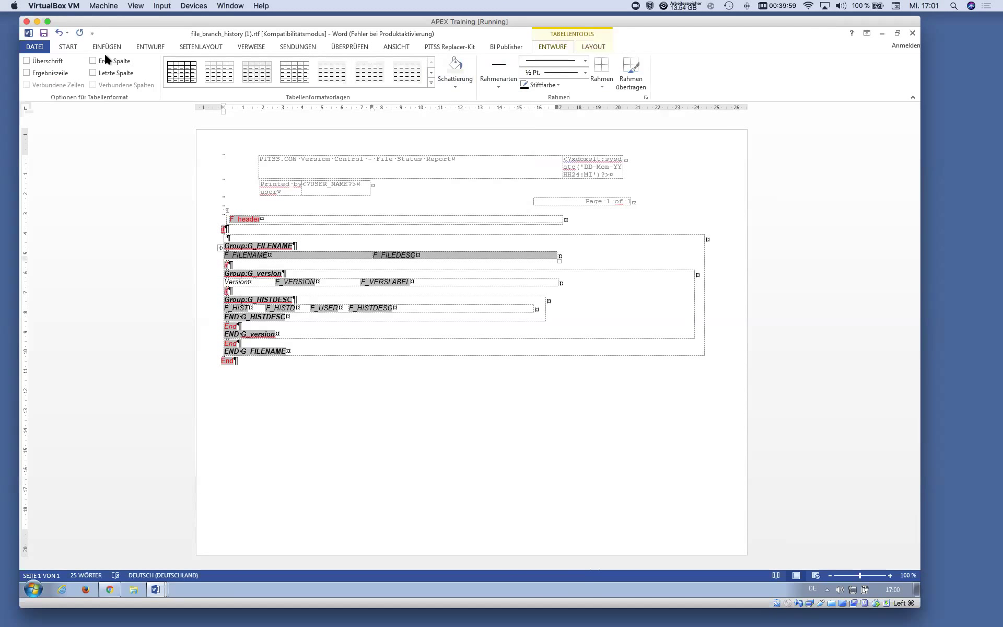
# Step: Preview the template as a PDF, close the preview, and save and close the template document
pyautogui.click(68, 46)
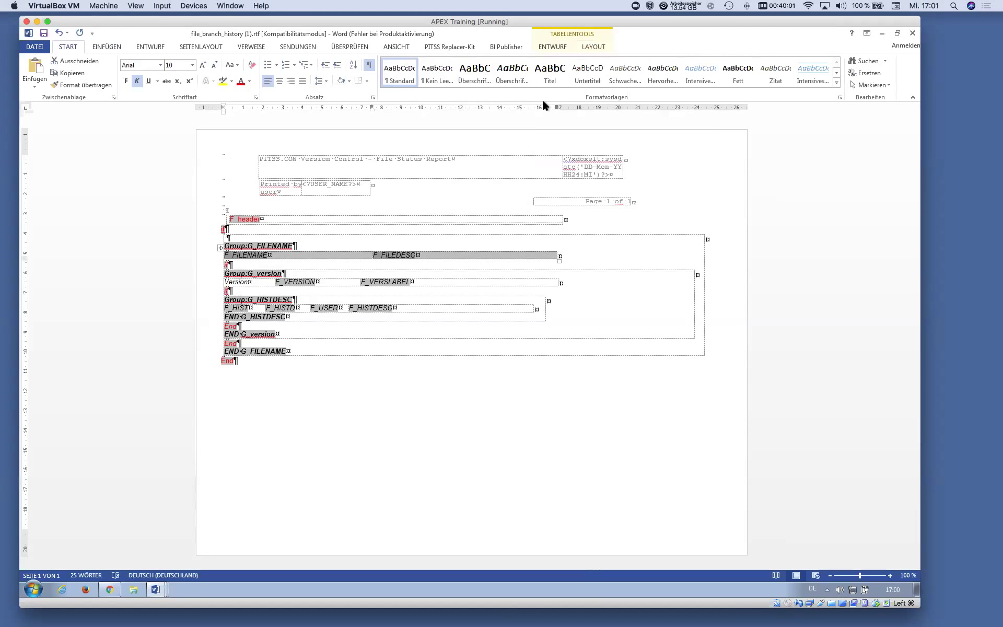
pyautogui.click(505, 46)
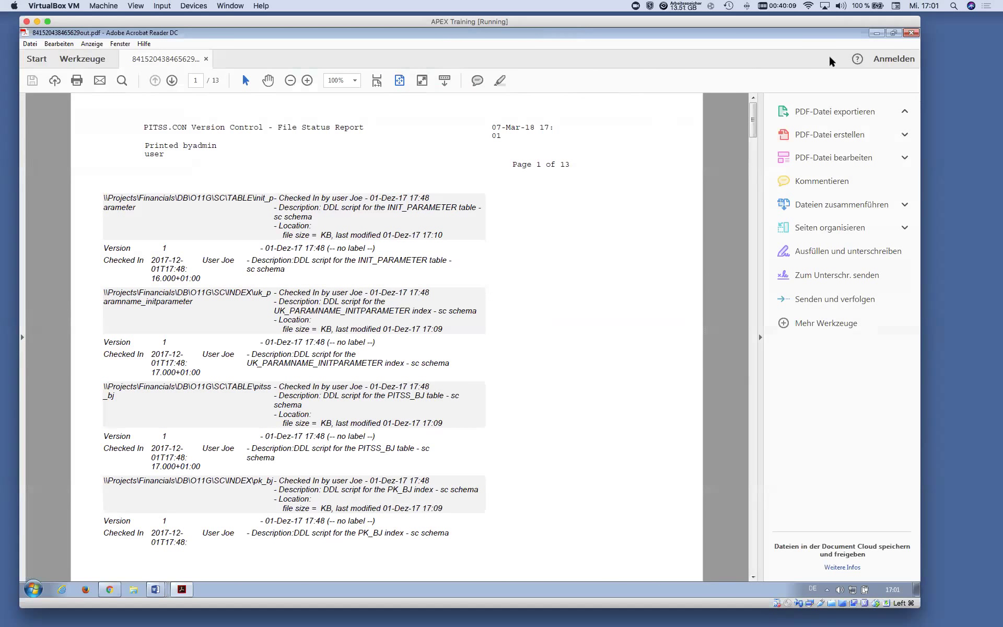
pyautogui.click(908, 34)
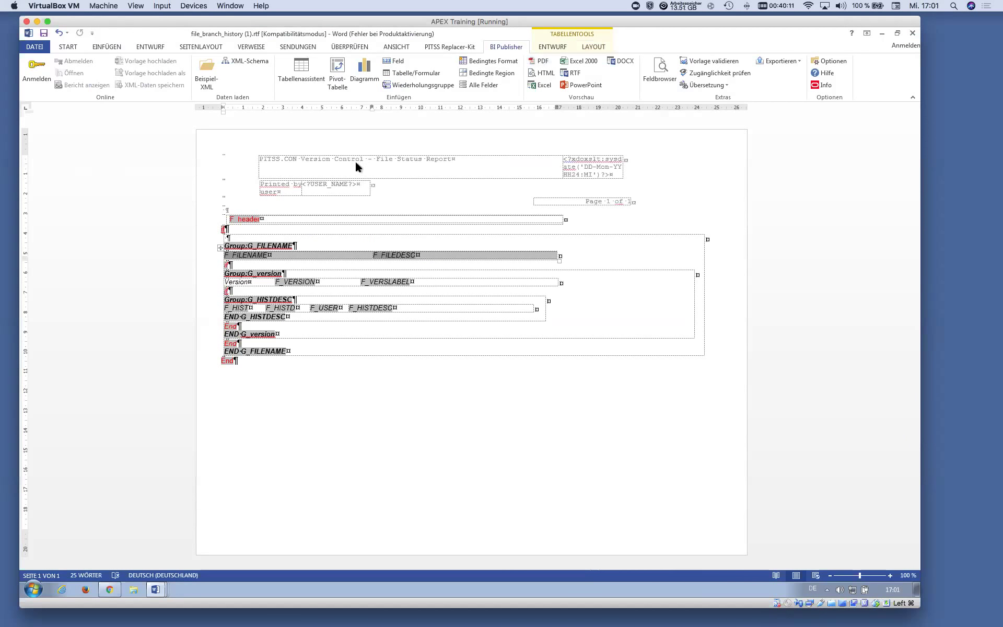
pyautogui.click(911, 33)
pyautogui.click(912, 33)
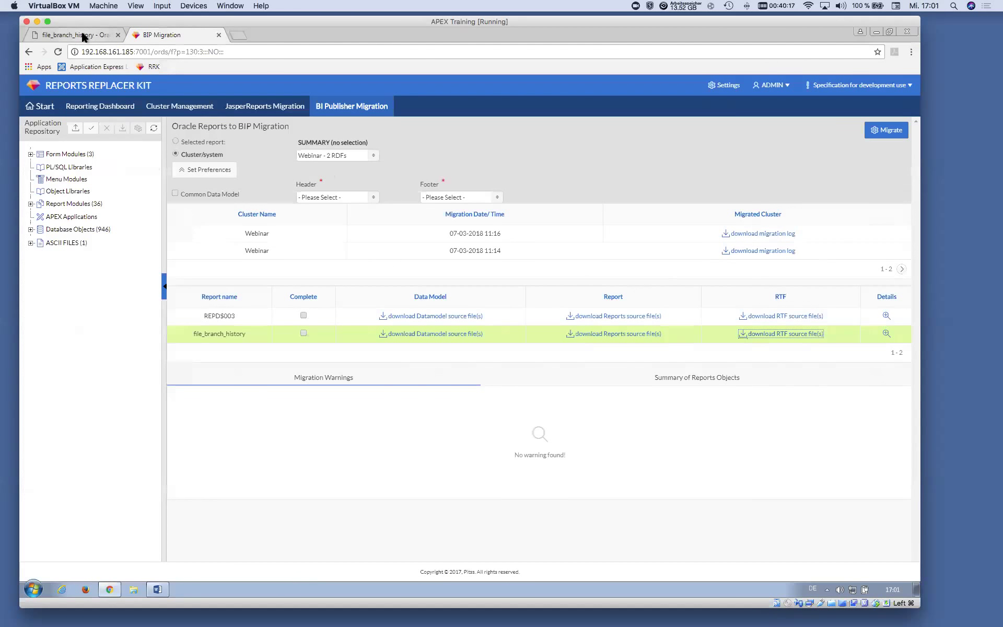
# Step: Switch to BI Publisher Enterprise in the browser and open the file_branch_history report from the catalog for editing
pyautogui.click(84, 36)
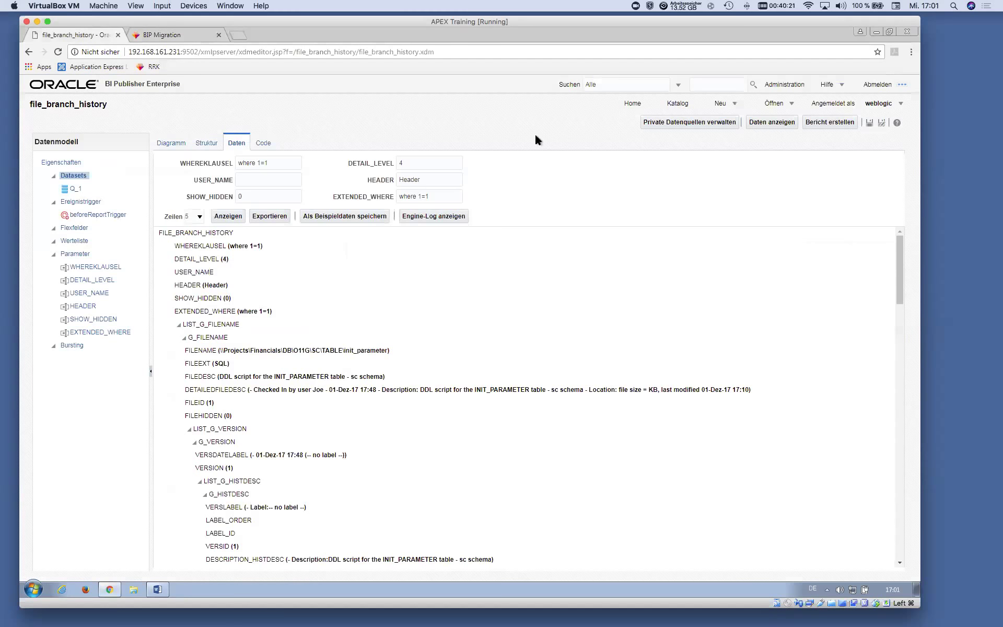
pyautogui.click(678, 104)
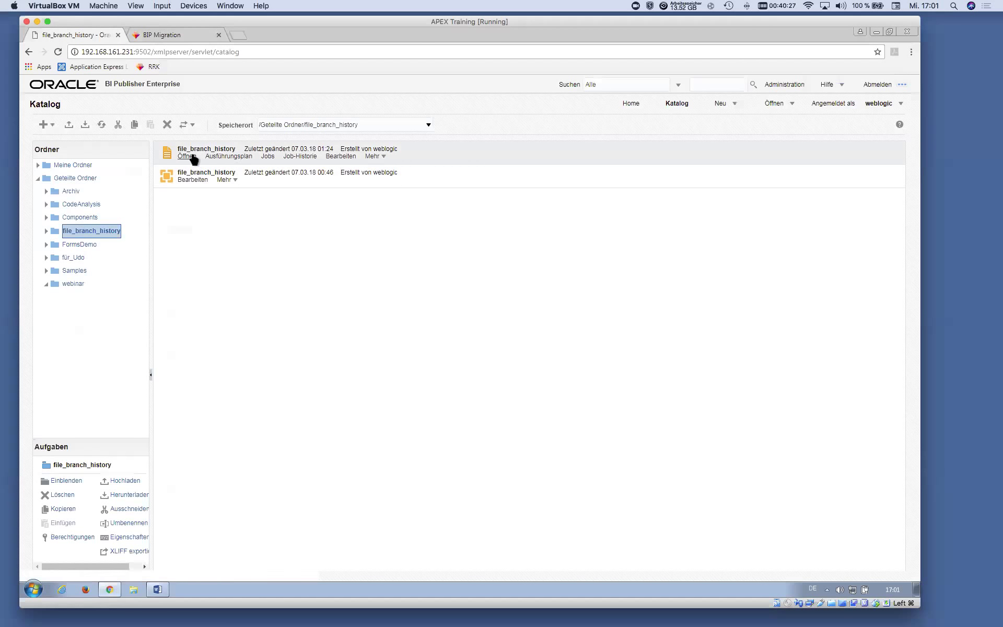
pyautogui.click(346, 156)
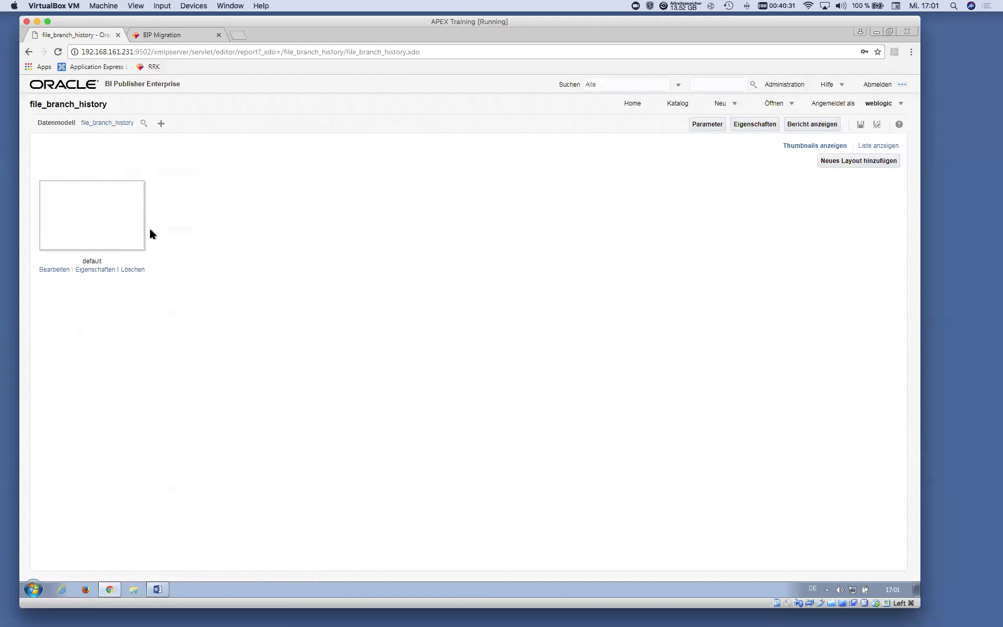
# Step: Start uploading a new layout for the report and choose file_branch_history (1).rtf from Downloads as its template file
pyautogui.click(849, 160)
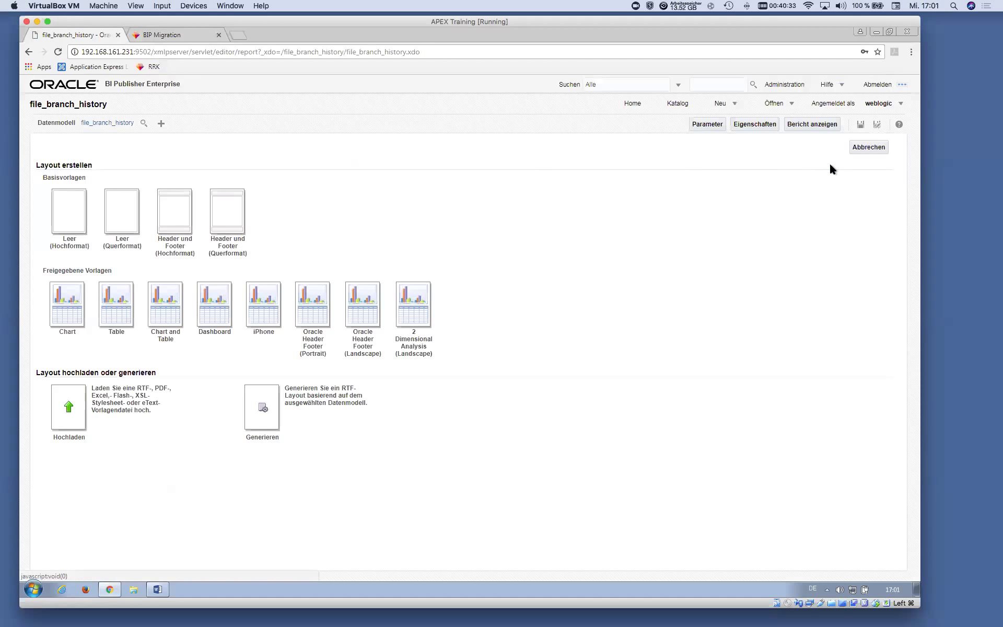
pyautogui.click(70, 407)
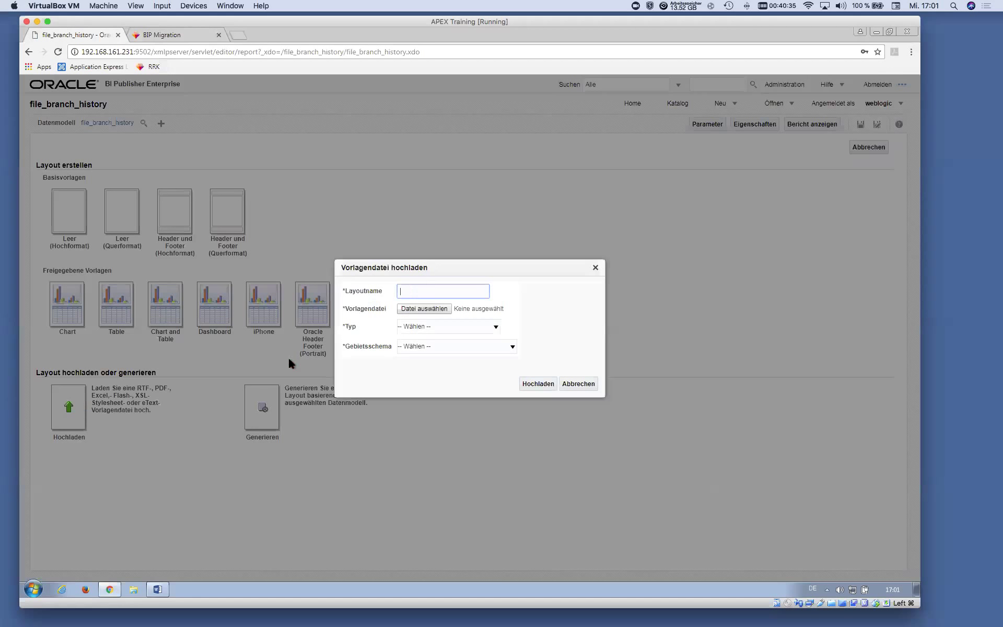
pyautogui.click(424, 307)
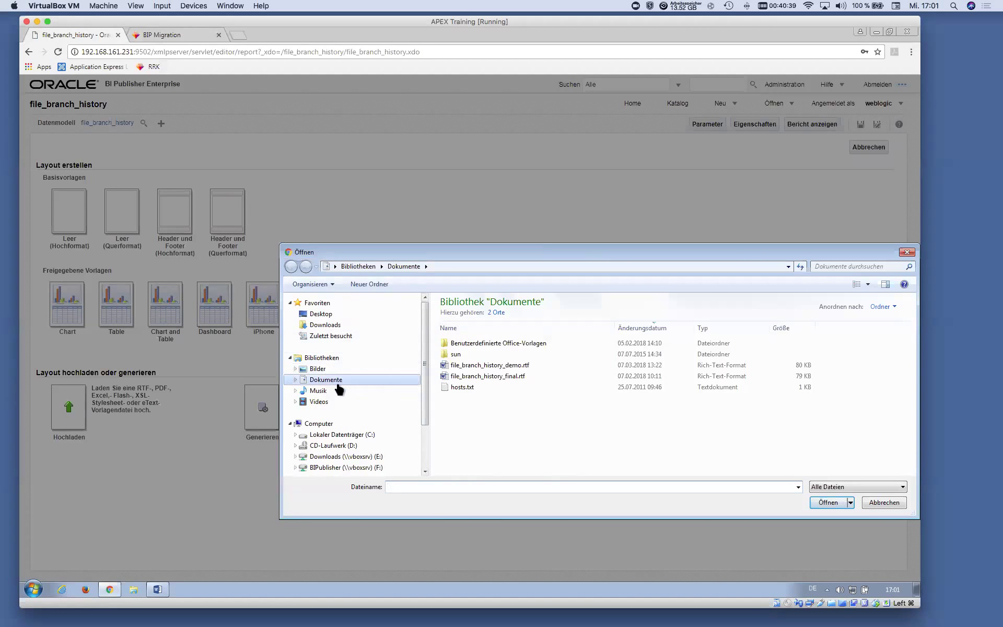
pyautogui.click(329, 325)
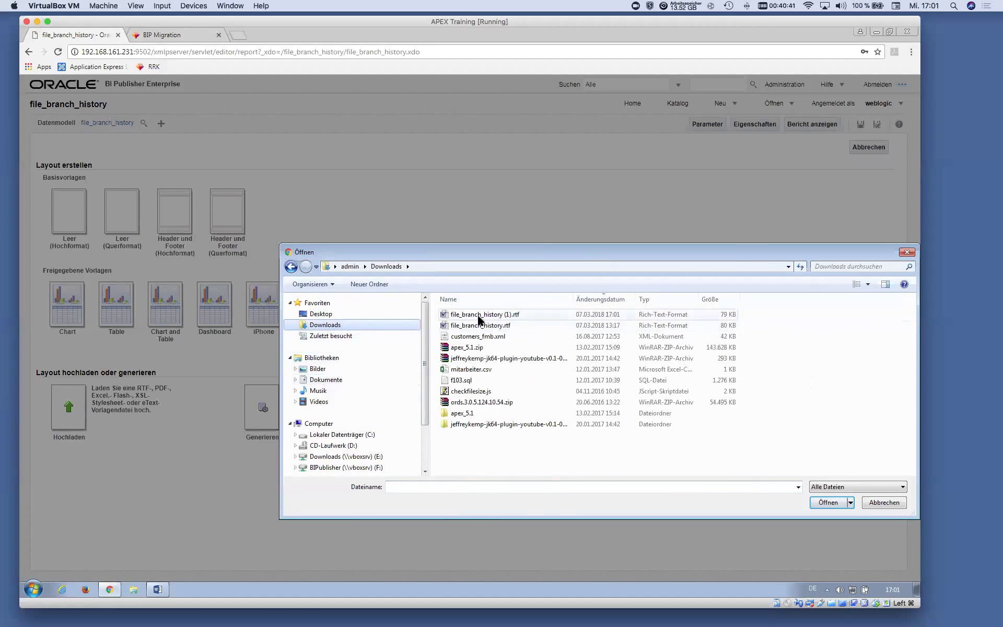
pyautogui.click(477, 314)
pyautogui.click(819, 504)
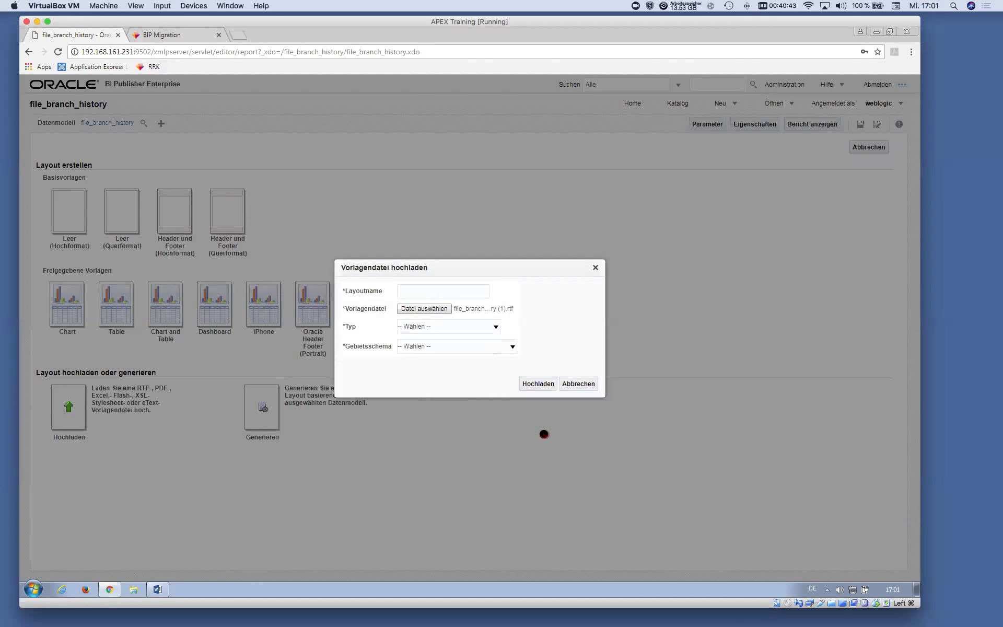
# Step: Name the layout ugly, set its type to RTF-Vorlage and its locale to Deutsch, and upload it
pyautogui.click(447, 325)
pyautogui.click(436, 345)
pyautogui.click(432, 292)
pyautogui.write('ugly')
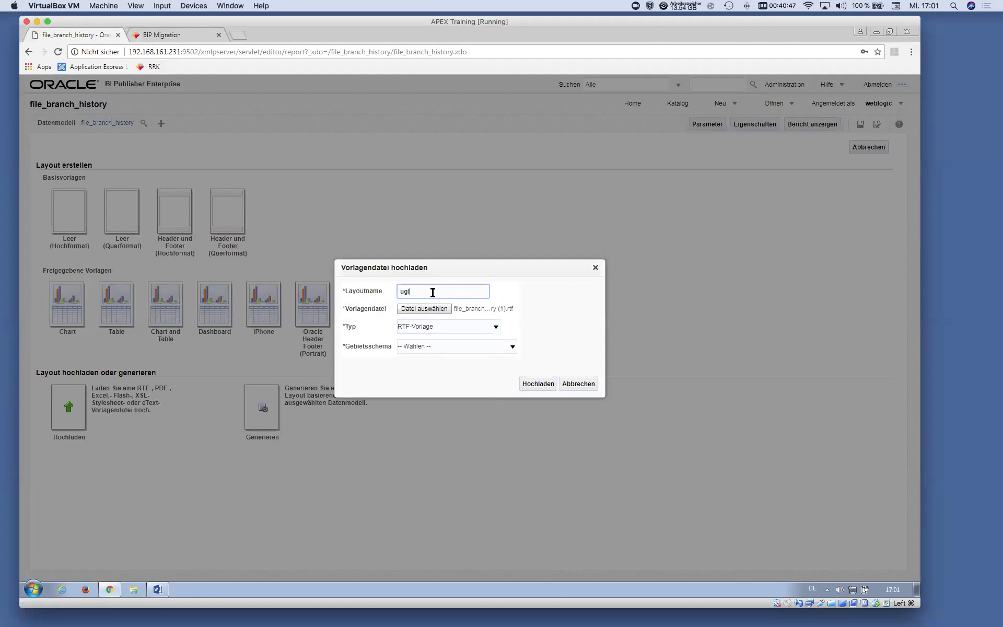
pyautogui.click(413, 347)
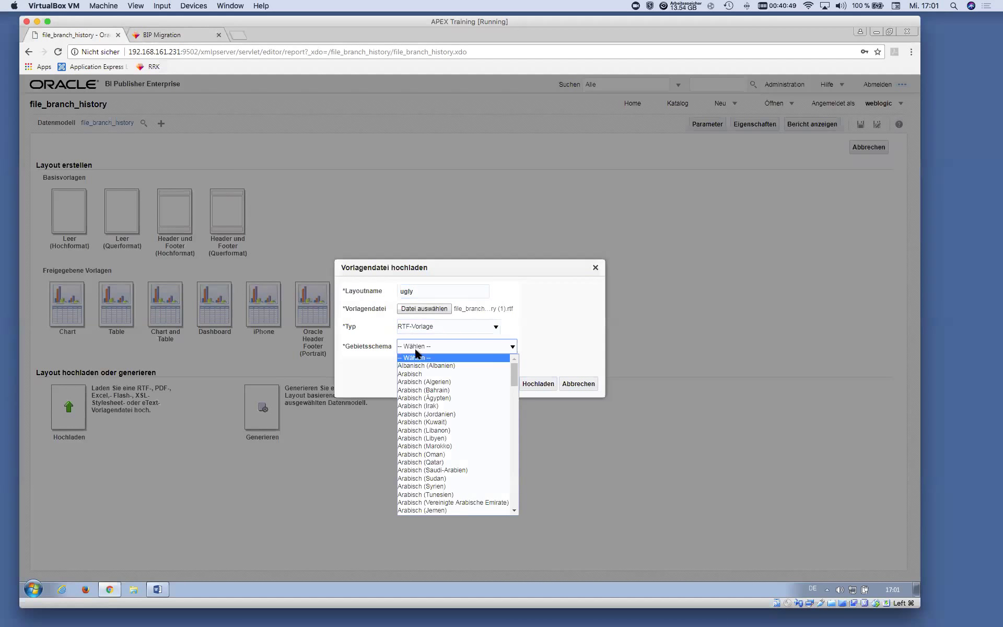
pyautogui.press('g')
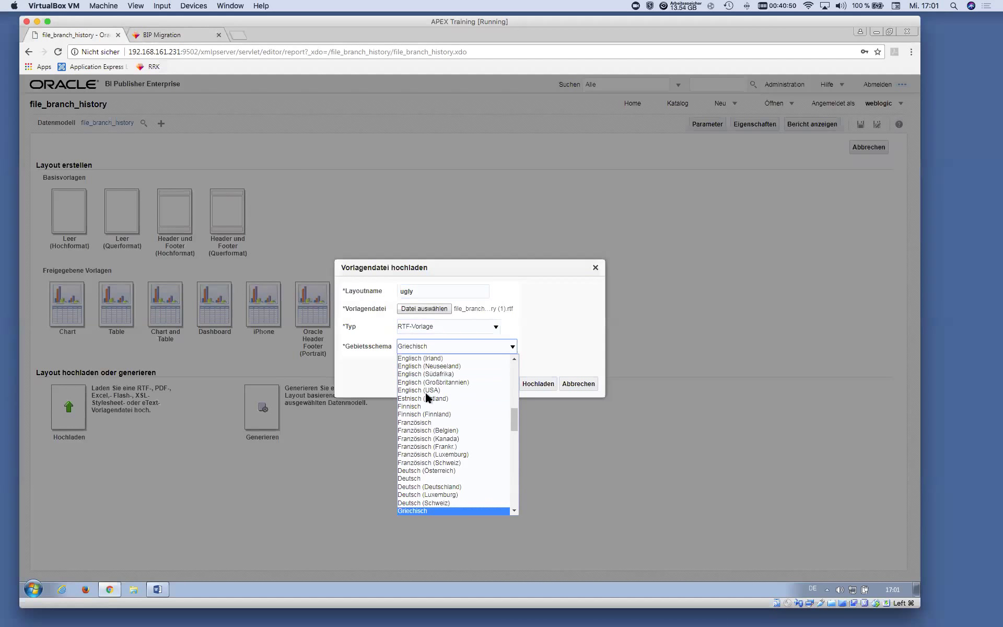
pyautogui.click(433, 478)
pyautogui.click(545, 384)
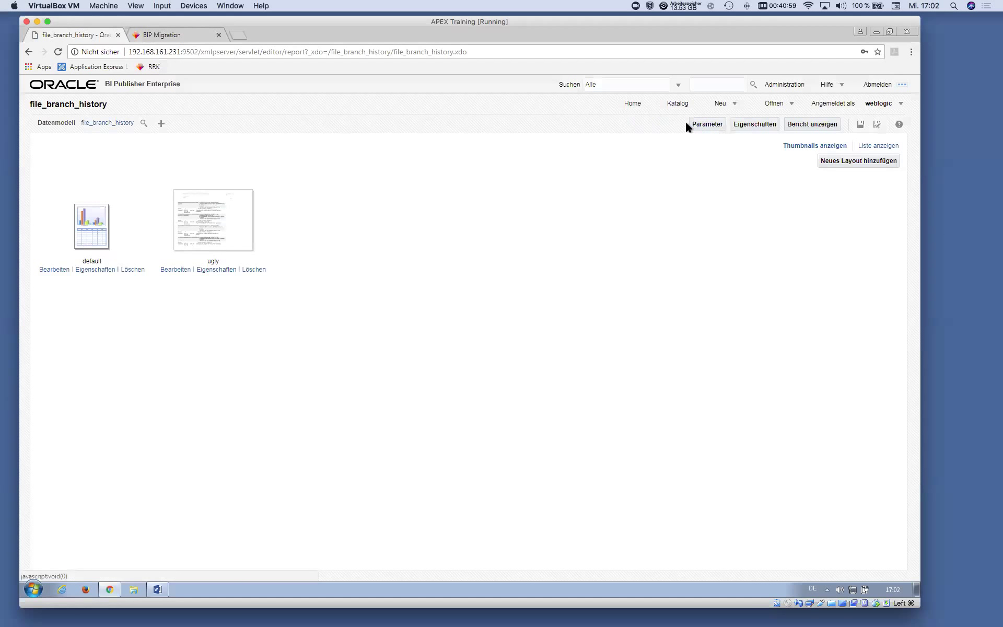
# Step: View the report with a person's name as USER_NAME and DETAIL_LEVEL 2 applied, and display it in the ugly layout
pyautogui.click(788, 125)
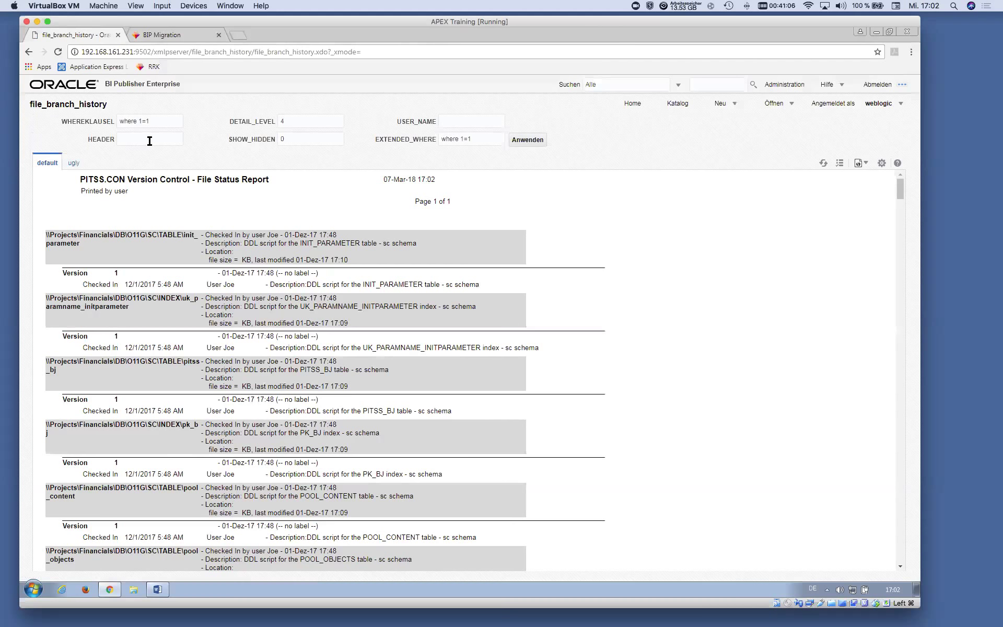
pyautogui.click(472, 122)
pyautogui.write('La Rocca')
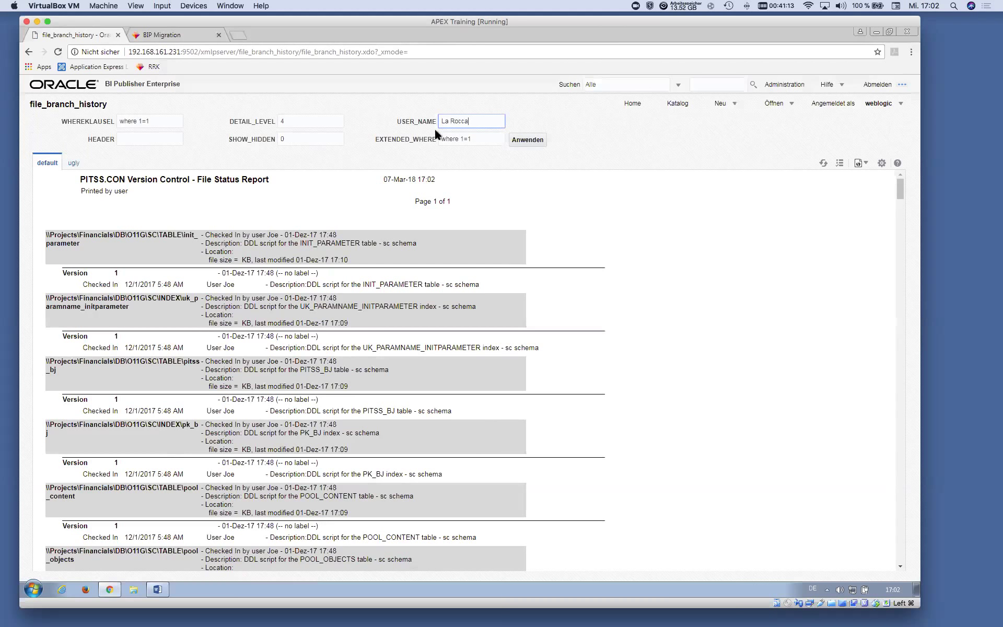
pyautogui.click(290, 121)
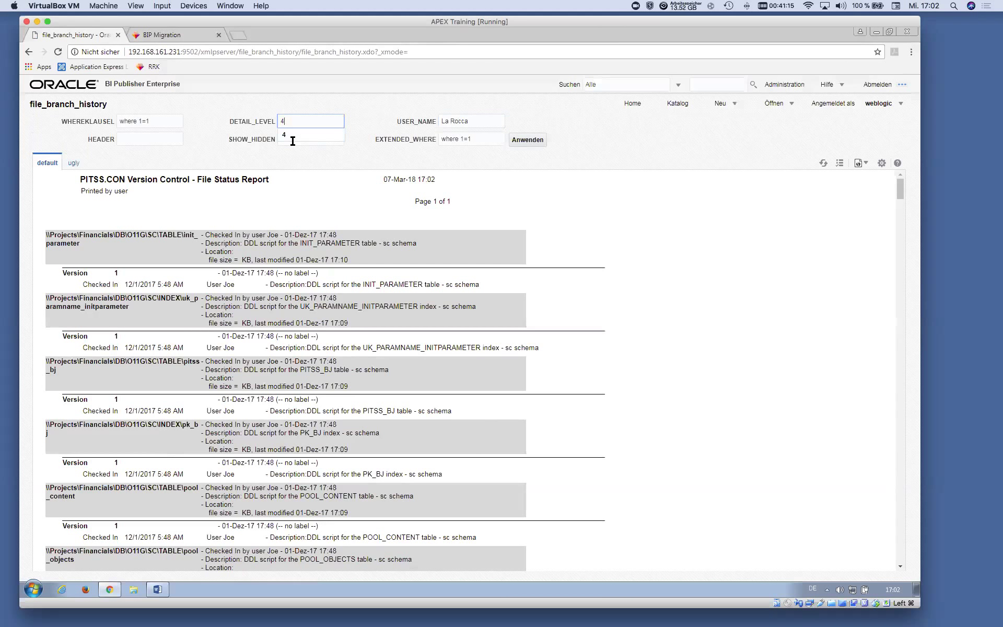
pyautogui.write('2')
pyautogui.moveTo(299, 121); pyautogui.dragTo(275, 121)
pyautogui.click(524, 140)
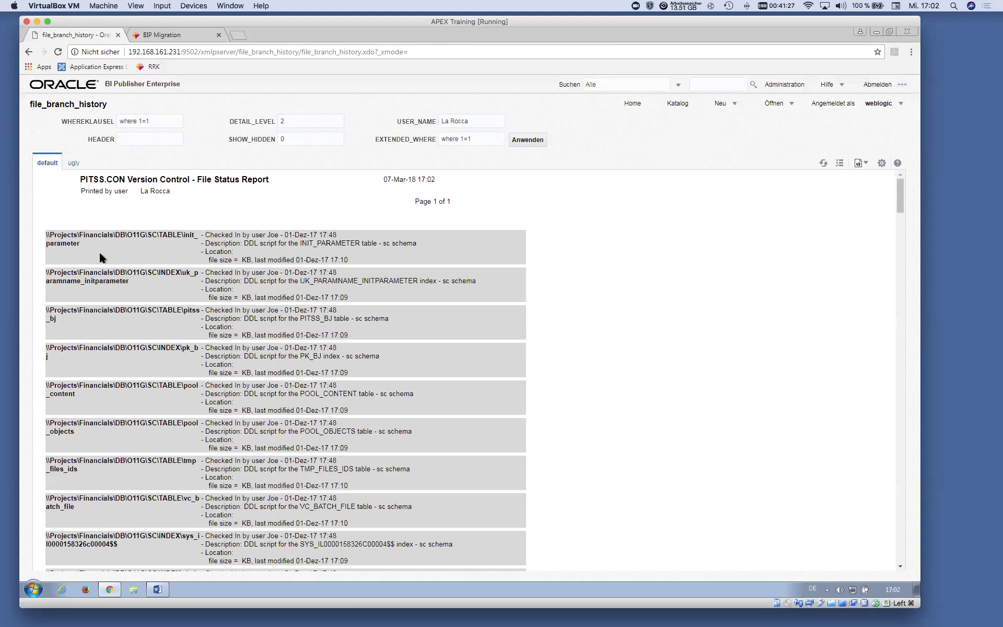
pyautogui.click(73, 165)
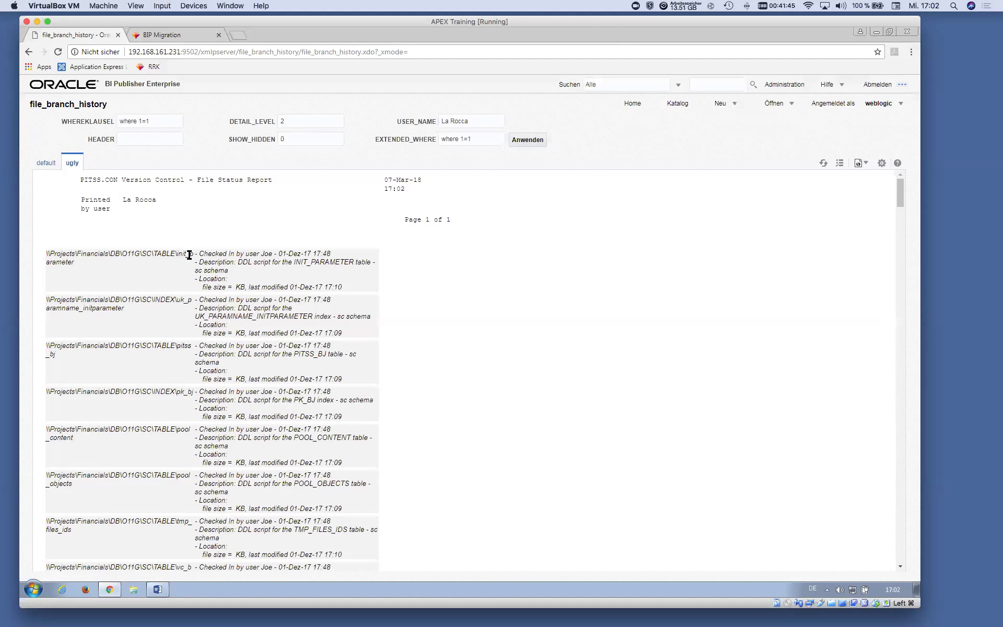
# Step: Switch to the Word template file_branch_history_demo.rtf, open its PITSS Replacer-Kit WorkList in the browser, and collapse the application repository
pyautogui.click(162, 586)
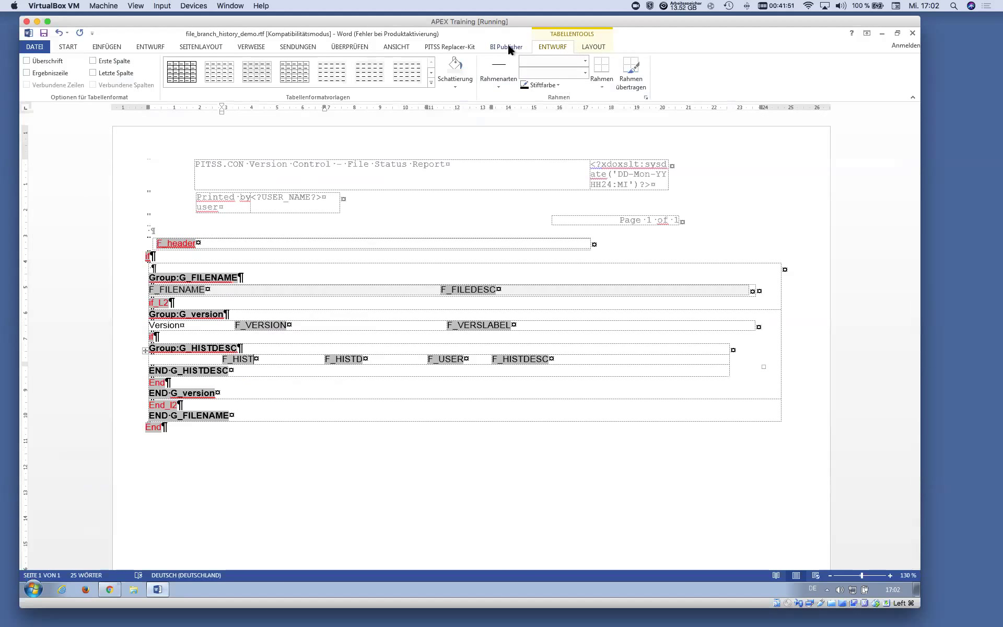
pyautogui.click(463, 46)
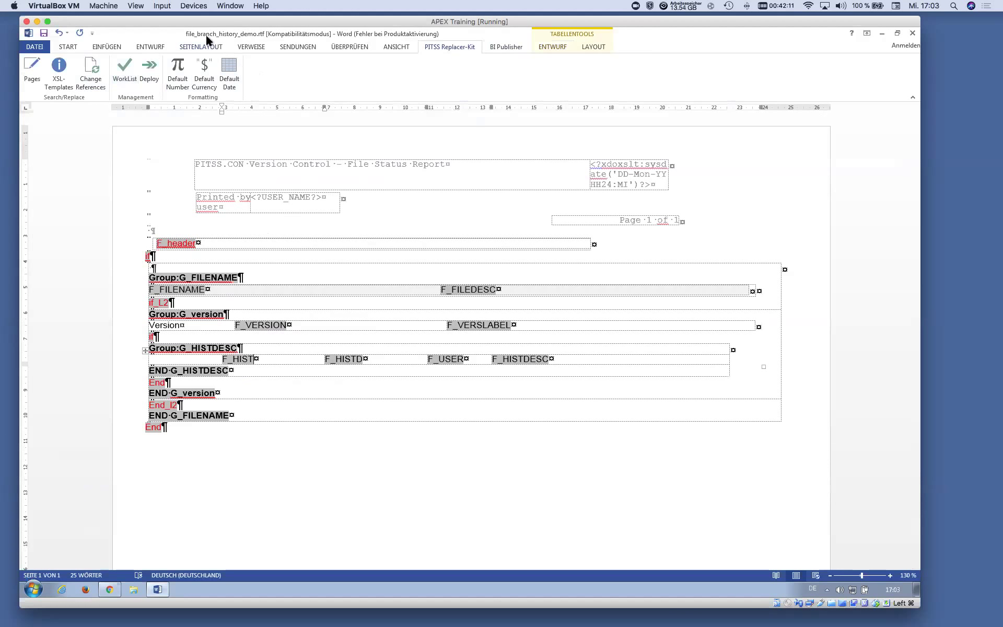
pyautogui.click(126, 74)
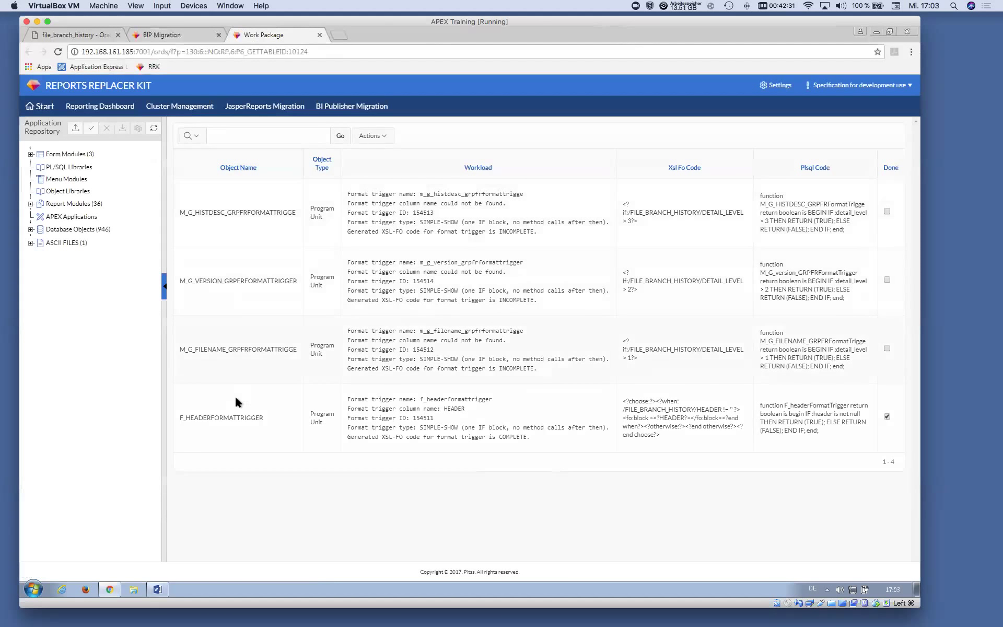
pyautogui.click(164, 288)
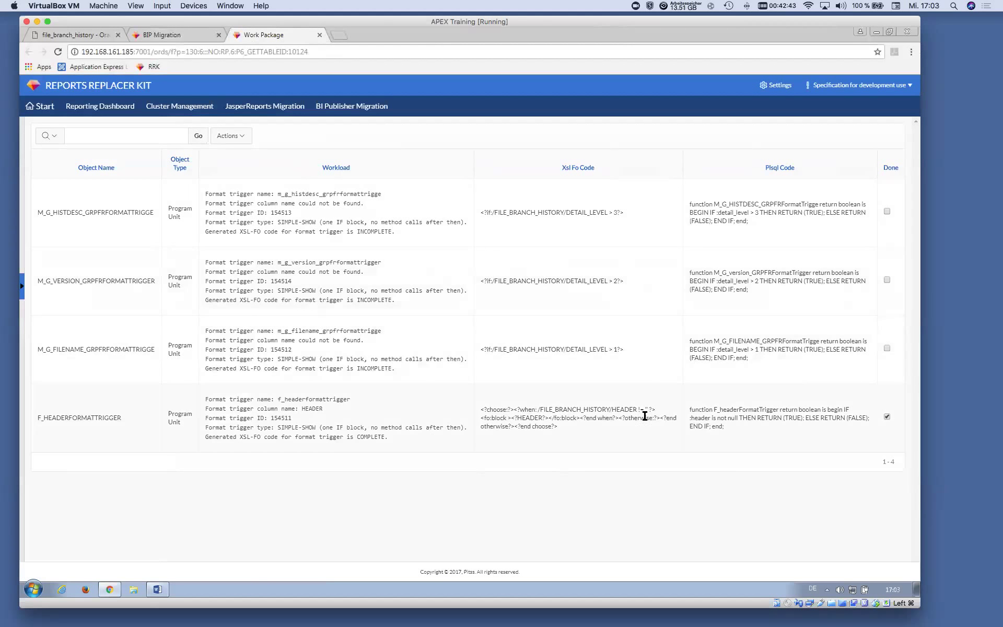
# Step: Review the code of F_HEADERFORMATTRIGGER and M_G_FILENAME_GRPFRFORMATTRIGGE, and mark the M_G_FILENAME_GRPFRFORMATTRIGGE entry as done
pyautogui.moveTo(688, 409); pyautogui.dragTo(735, 421)
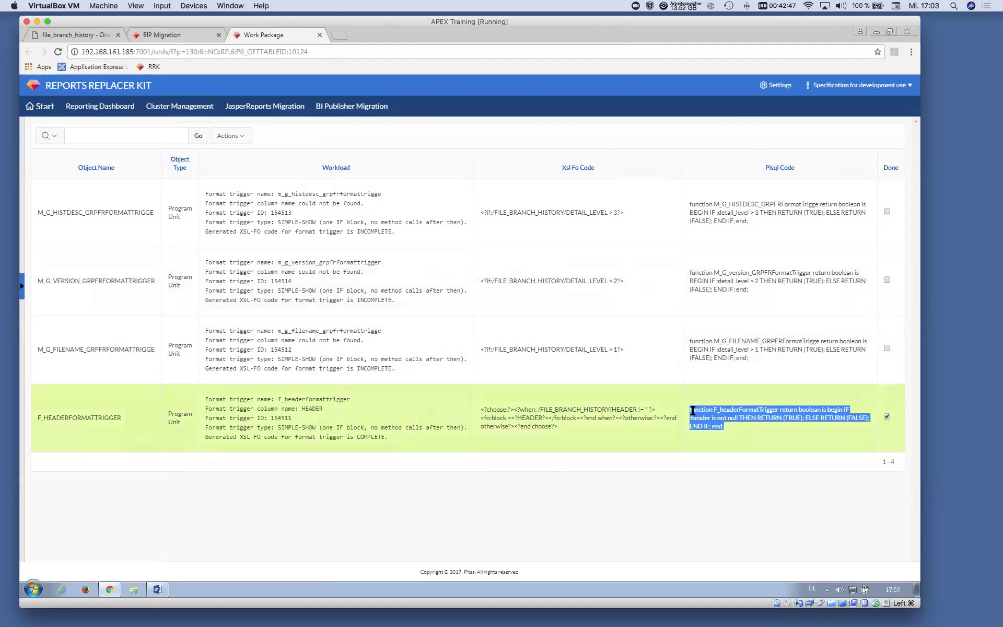
pyautogui.click(671, 411)
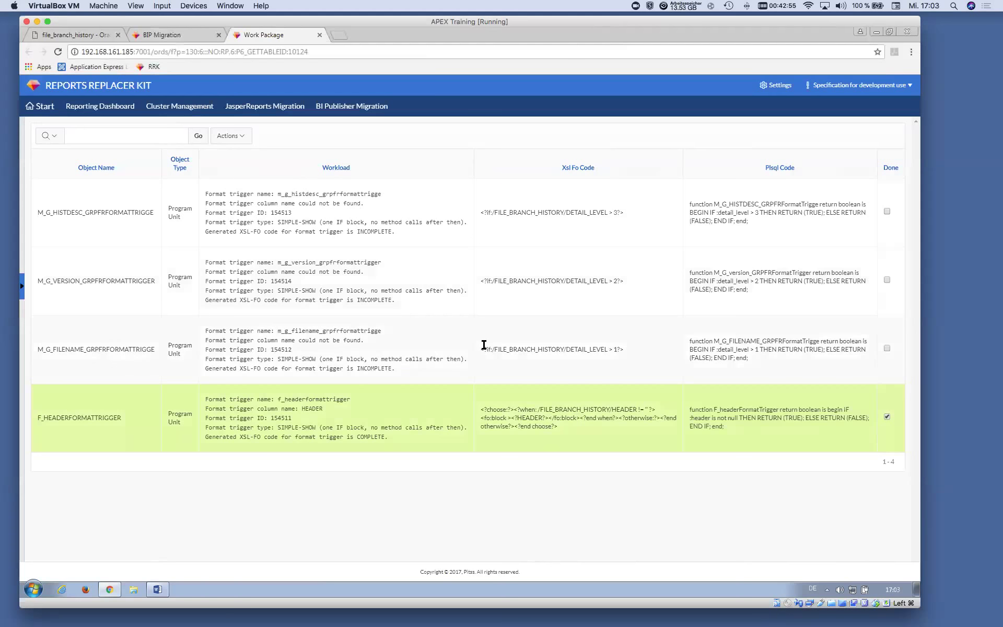
pyautogui.moveTo(484, 344); pyautogui.dragTo(616, 347)
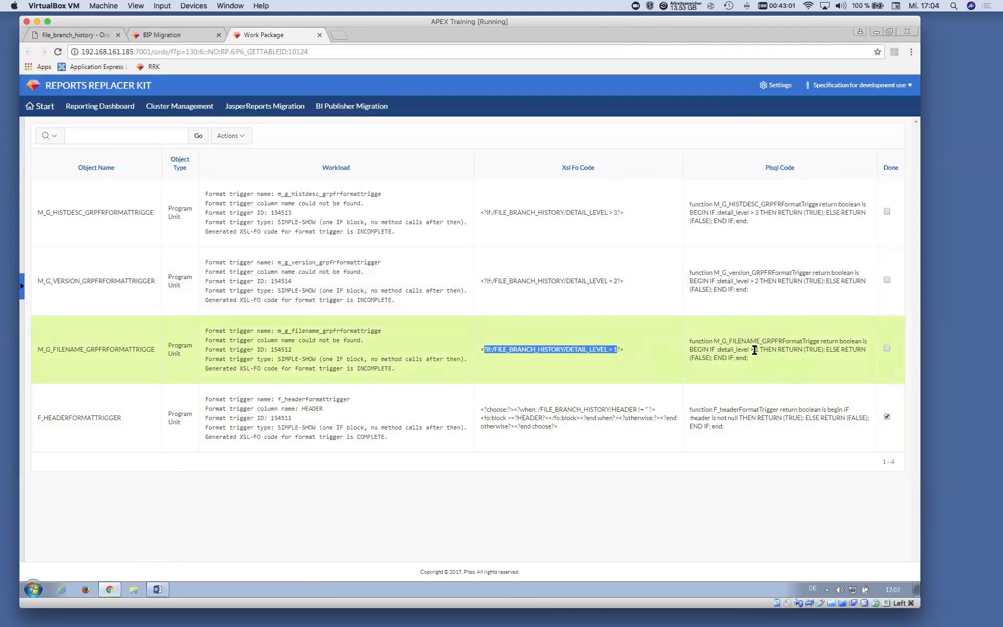
pyautogui.click(886, 348)
# Step: Highlight the XSL-FO code of M_G_VERSION_GRPFRFORMATTRIGGER, switch to the Word template, and compare it with the code behind the if_L2 field
pyautogui.click(644, 279)
pyautogui.moveTo(641, 280); pyautogui.dragTo(481, 279)
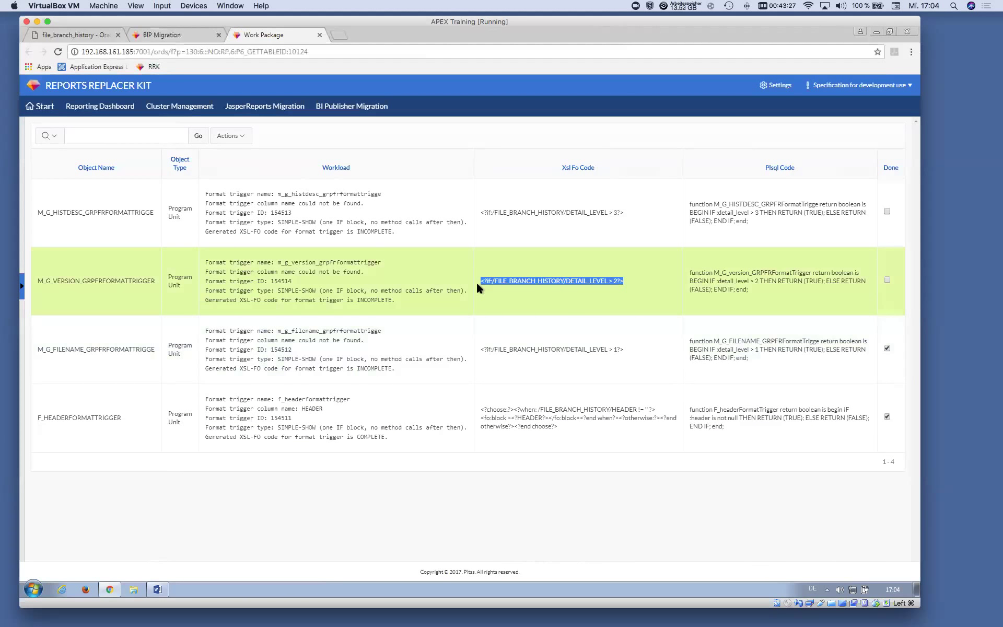
pyautogui.click(161, 590)
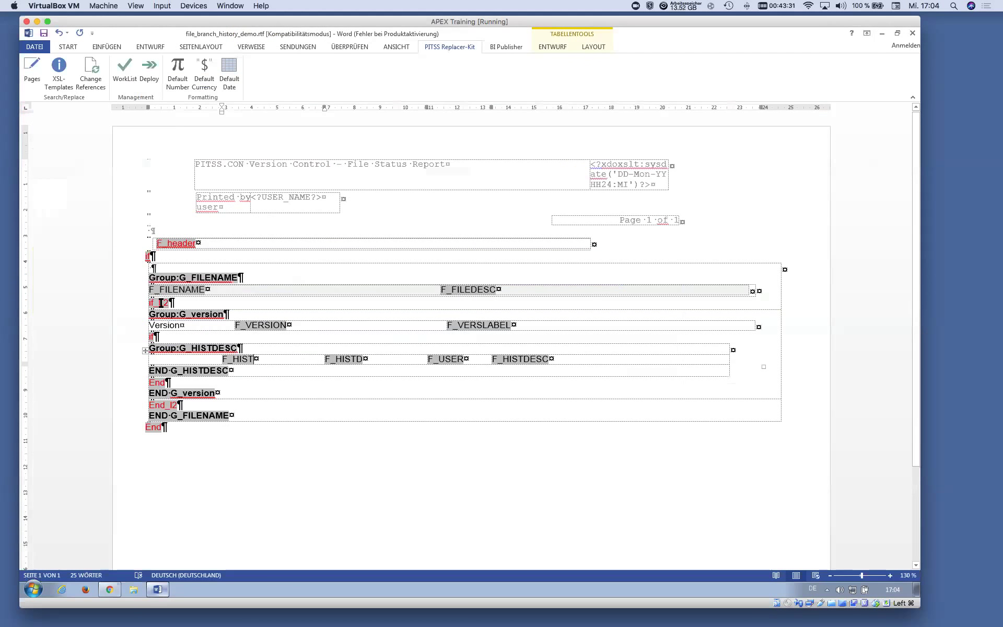
pyautogui.doubleClick(160, 304)
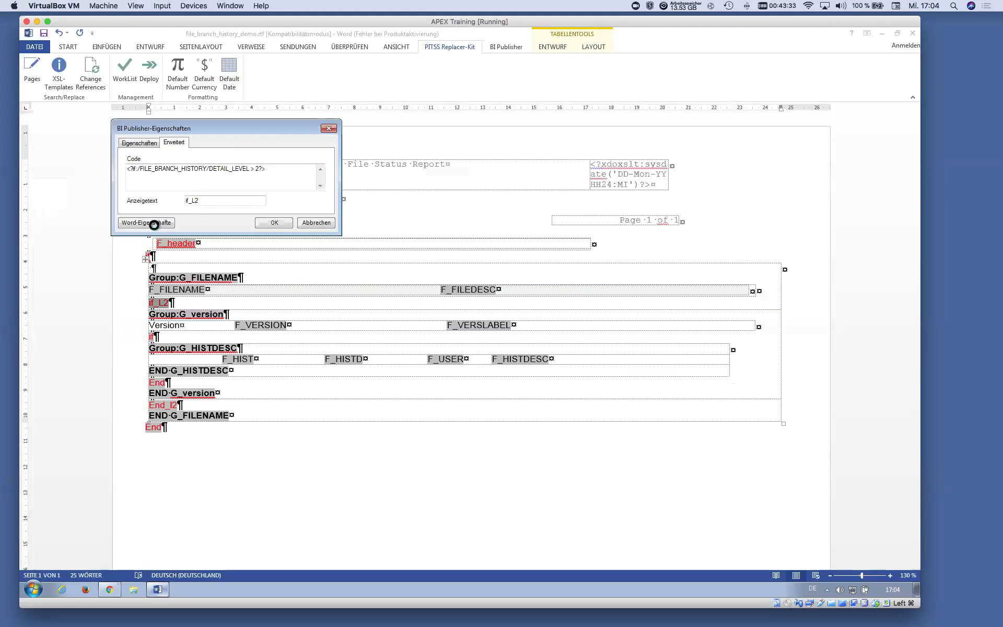
pyautogui.moveTo(267, 168); pyautogui.dragTo(137, 168)
pyautogui.click(312, 222)
# Step: Inspect the code behind the End_l2 field that closes the if_L2 condition, leaving it unchanged
pyautogui.click(164, 406)
pyautogui.doubleClick(163, 406)
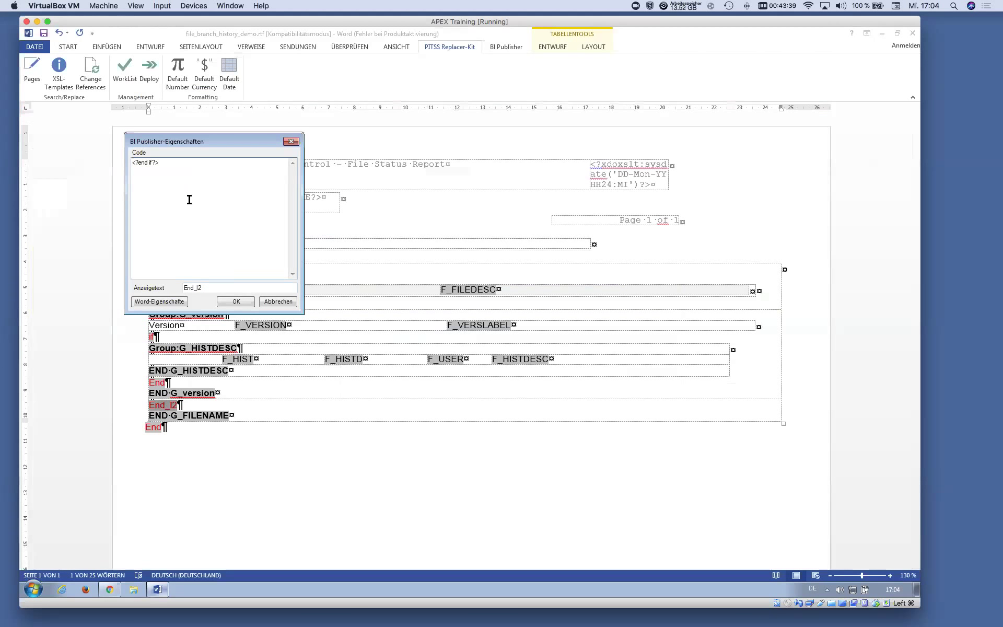
pyautogui.click(277, 302)
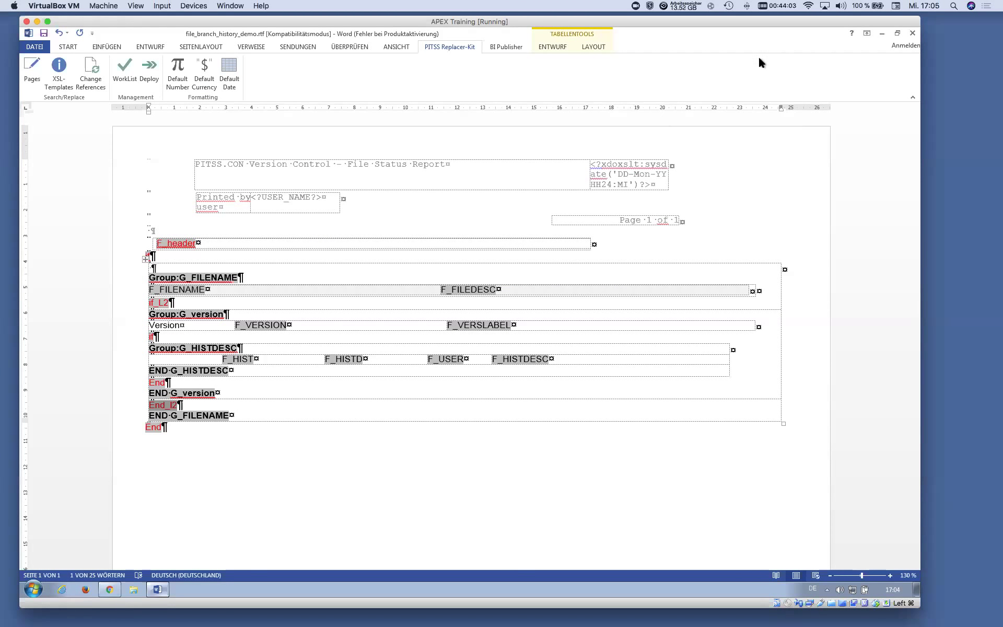
# Step: Minimize the Word template and expand the application repository beside the work package in the browser
pyautogui.click(881, 33)
pyautogui.click(22, 286)
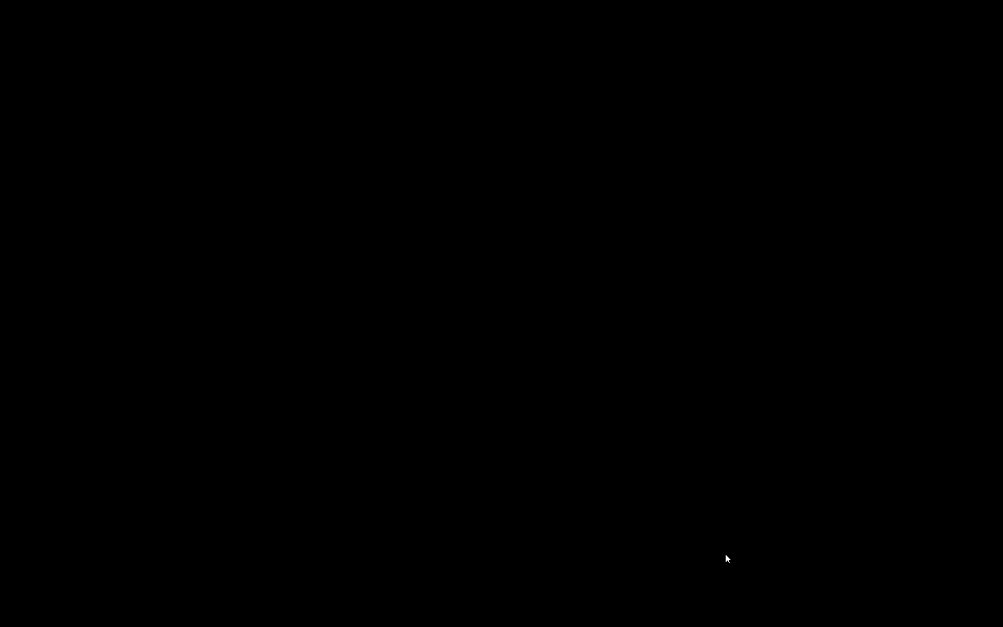
# Step: Exit the Webinar_RKK_2018 slide show in PowerPoint and restart it from slide 17, Reports ReplacerKIT
pyautogui.press('Escape')
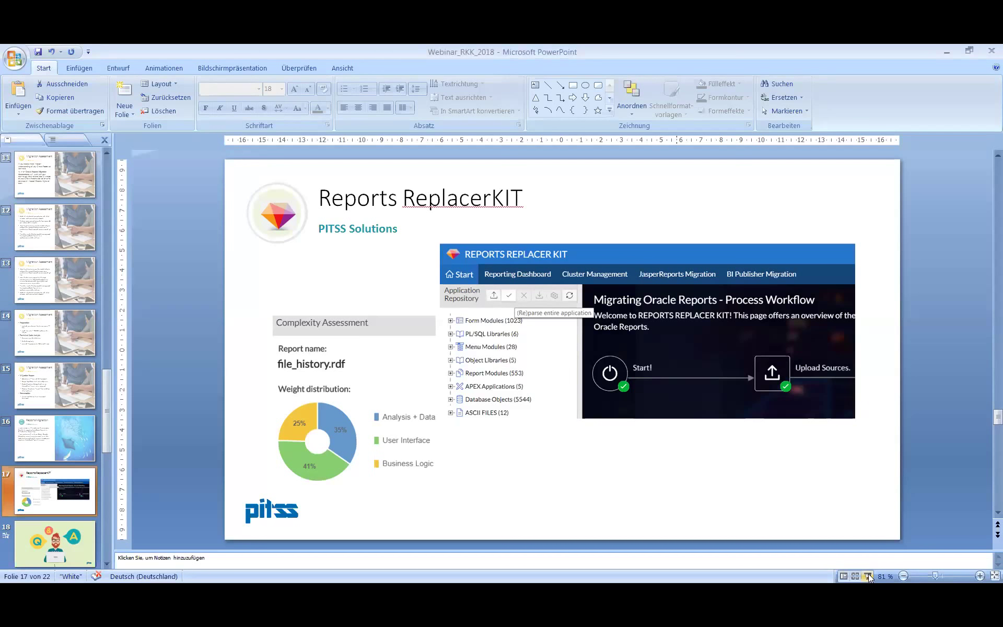
pyautogui.click(868, 576)
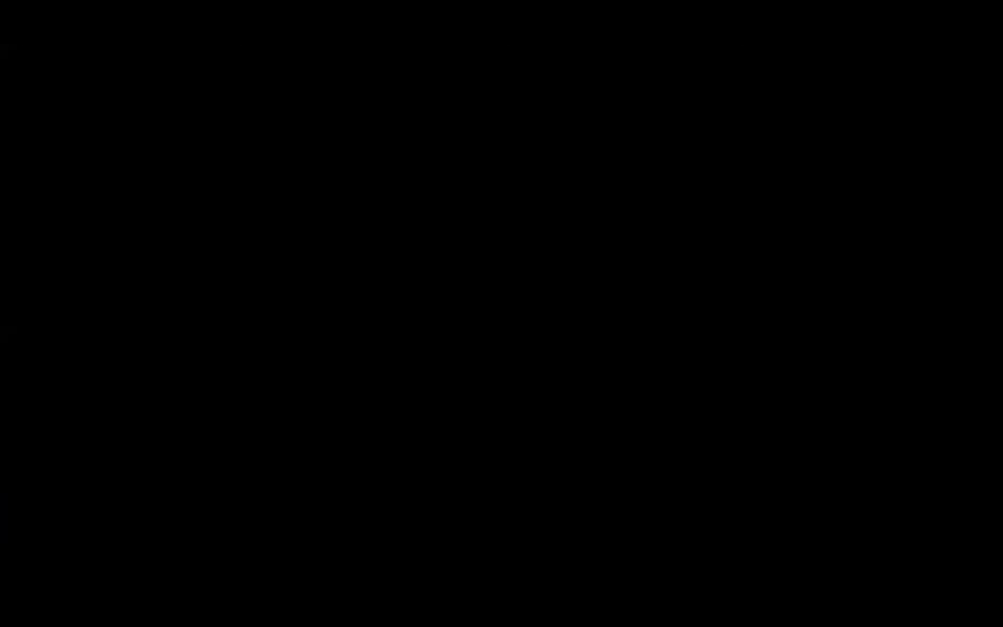